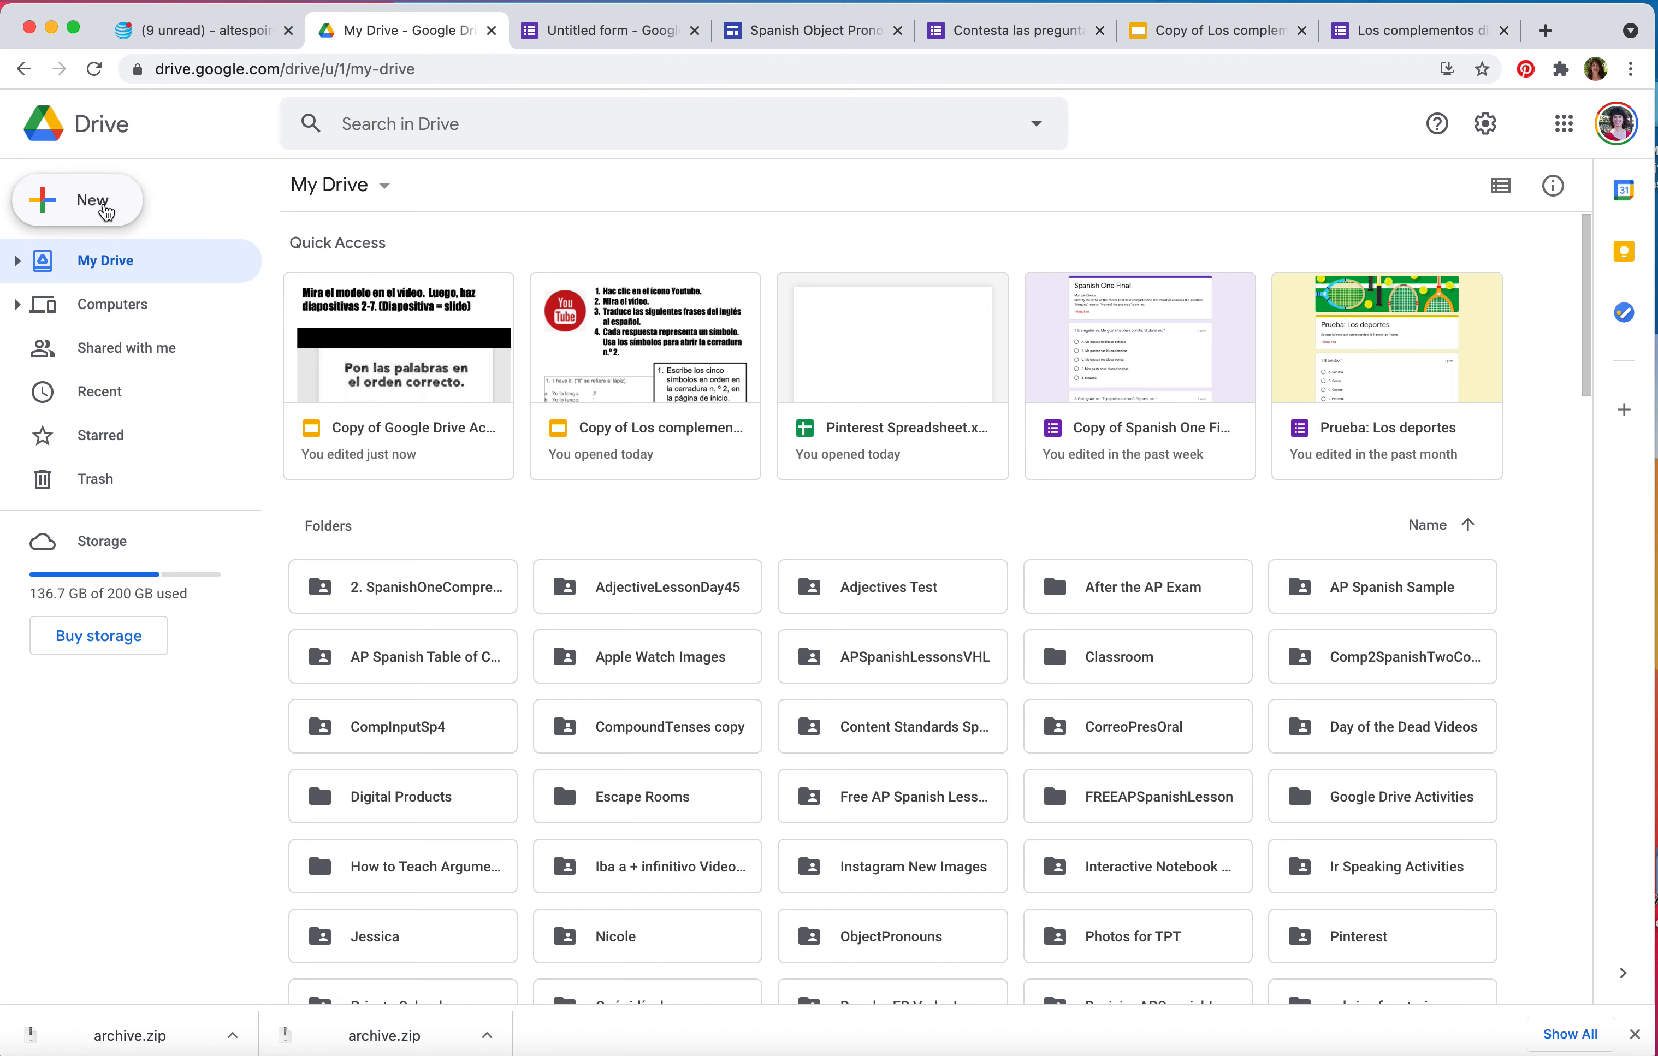
Create a new blank Google Form from Drive and title it "La ropa".
left_click(106, 212)
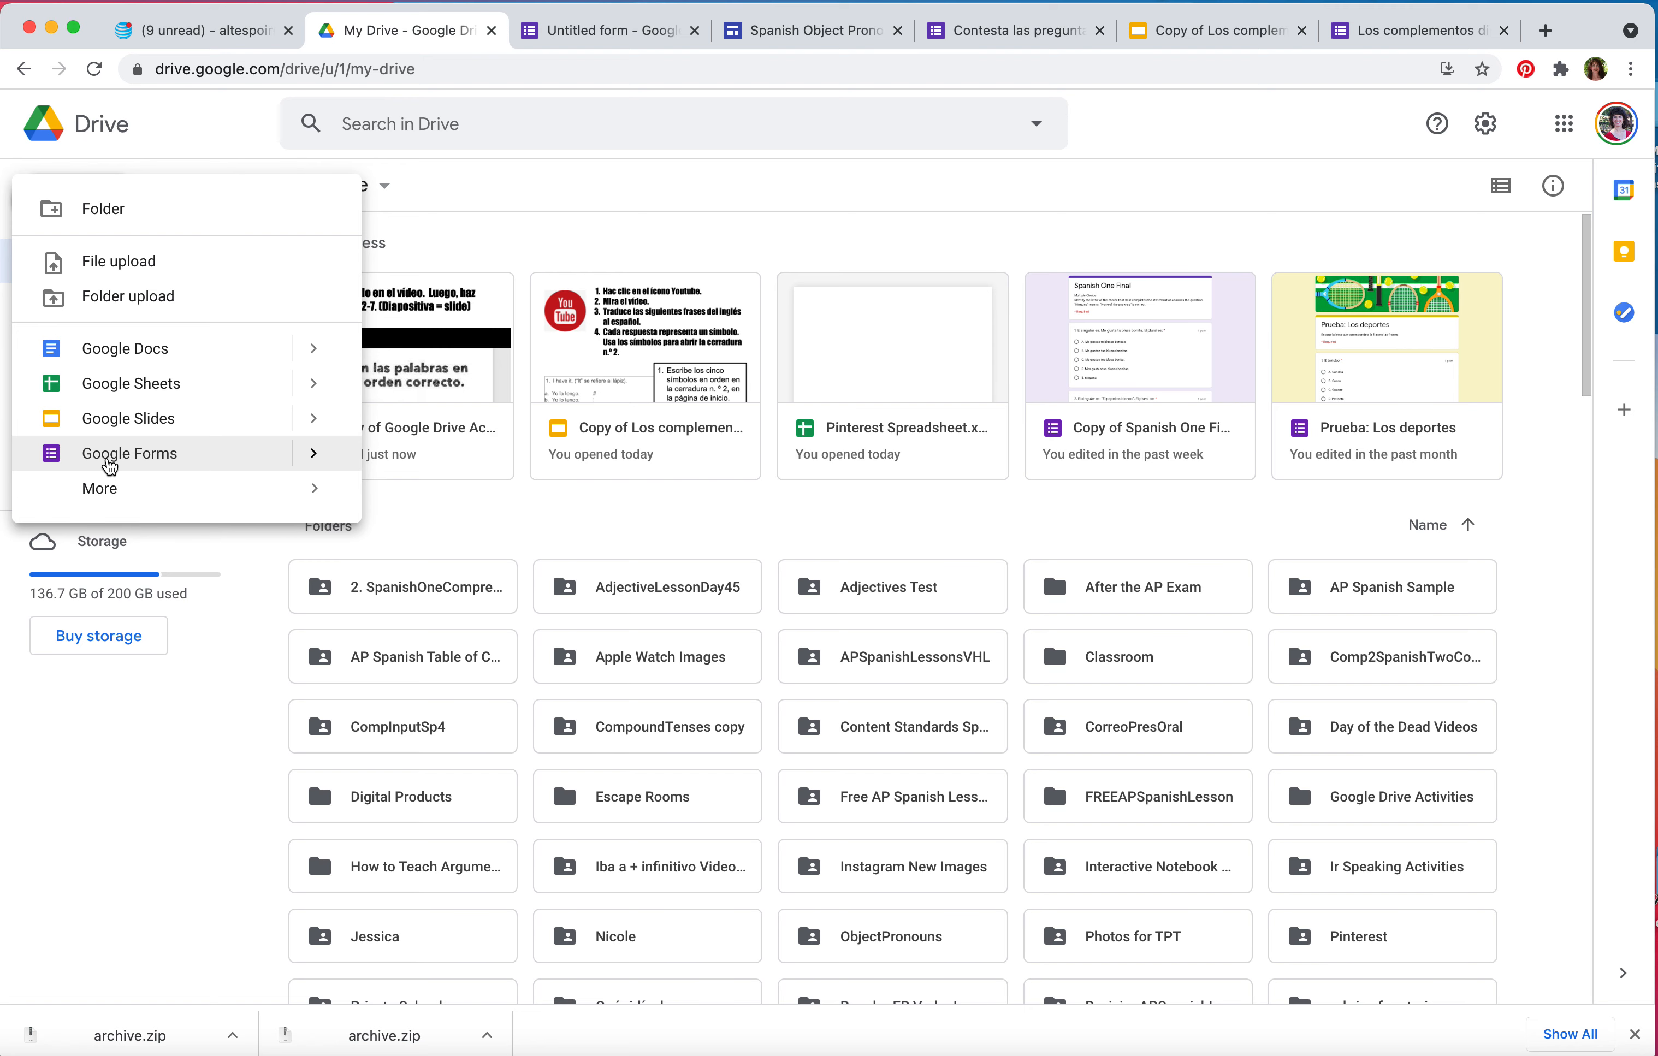
left_click(110, 466)
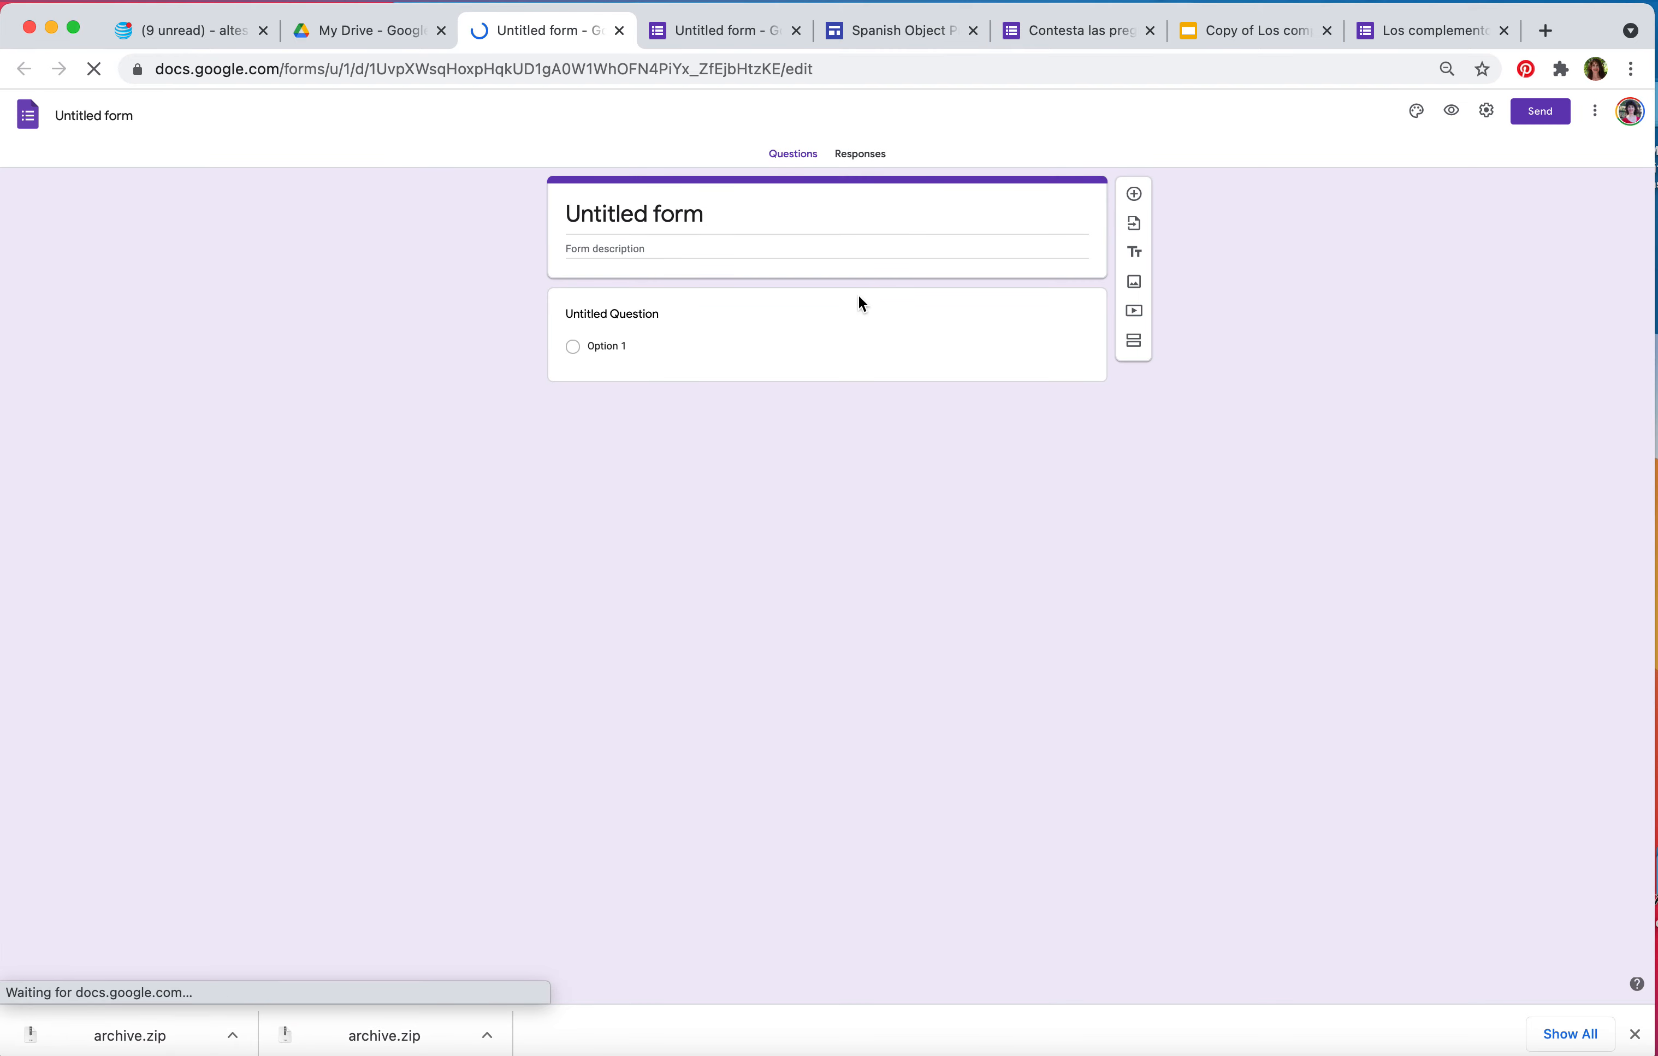
left_click(730, 213)
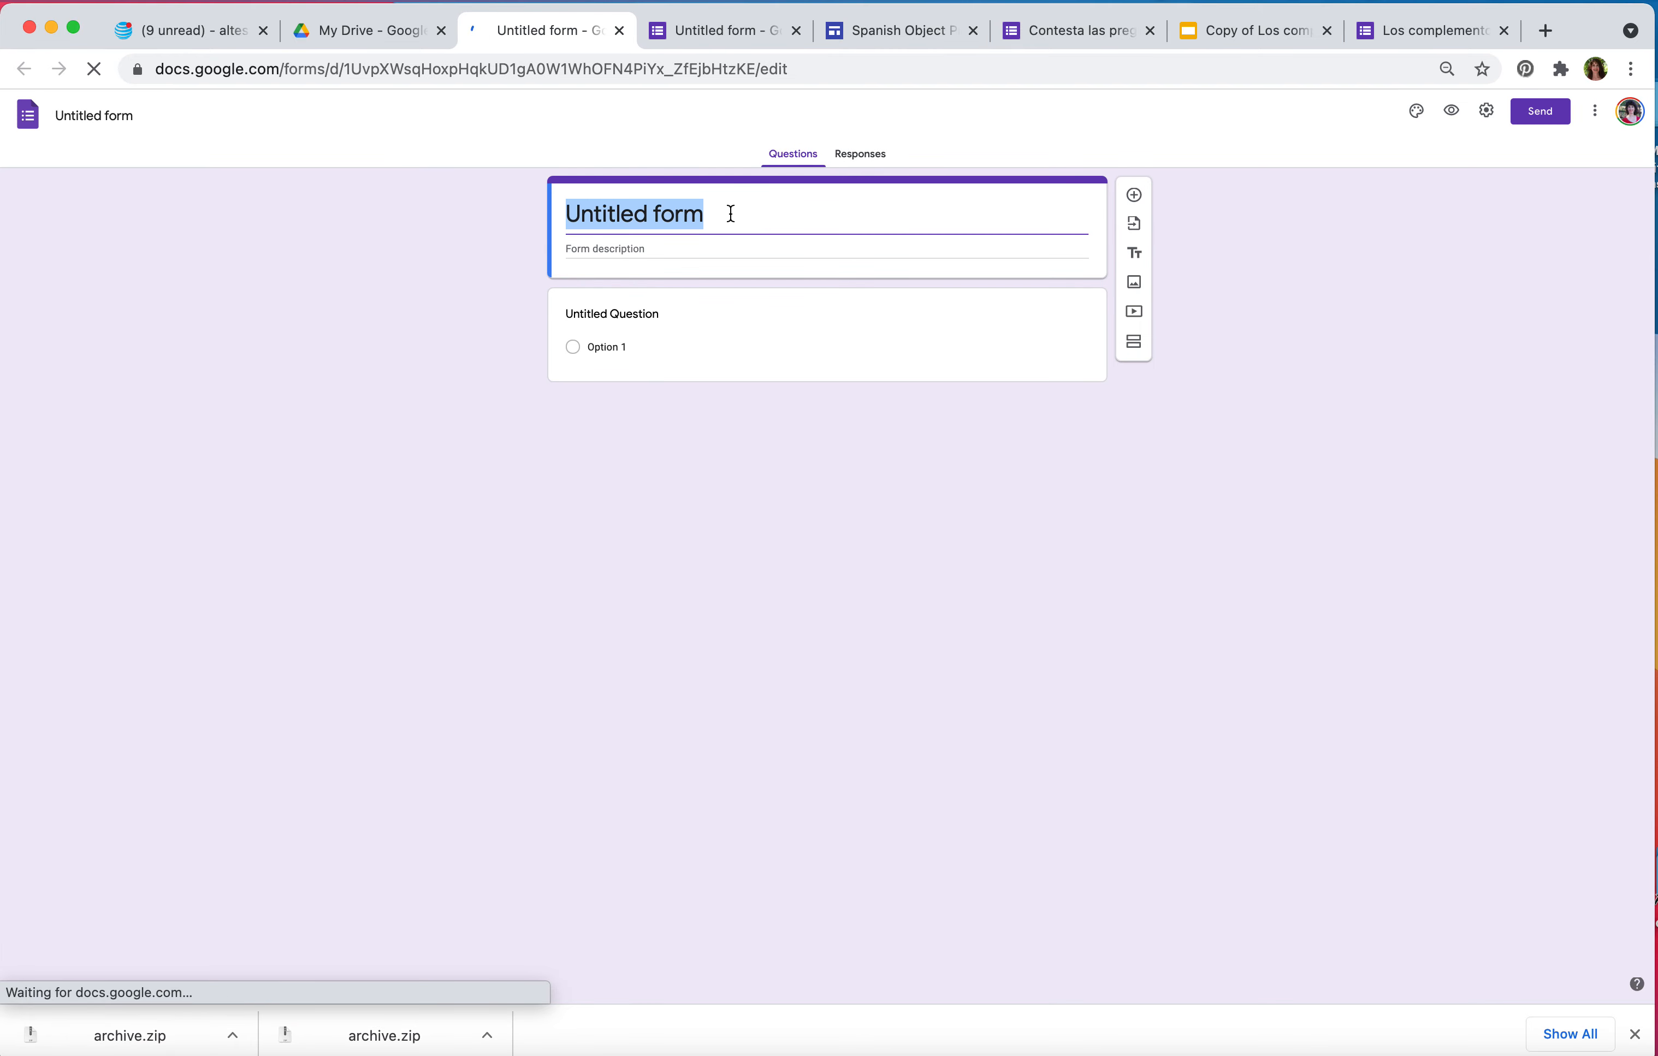
type("La ropa")
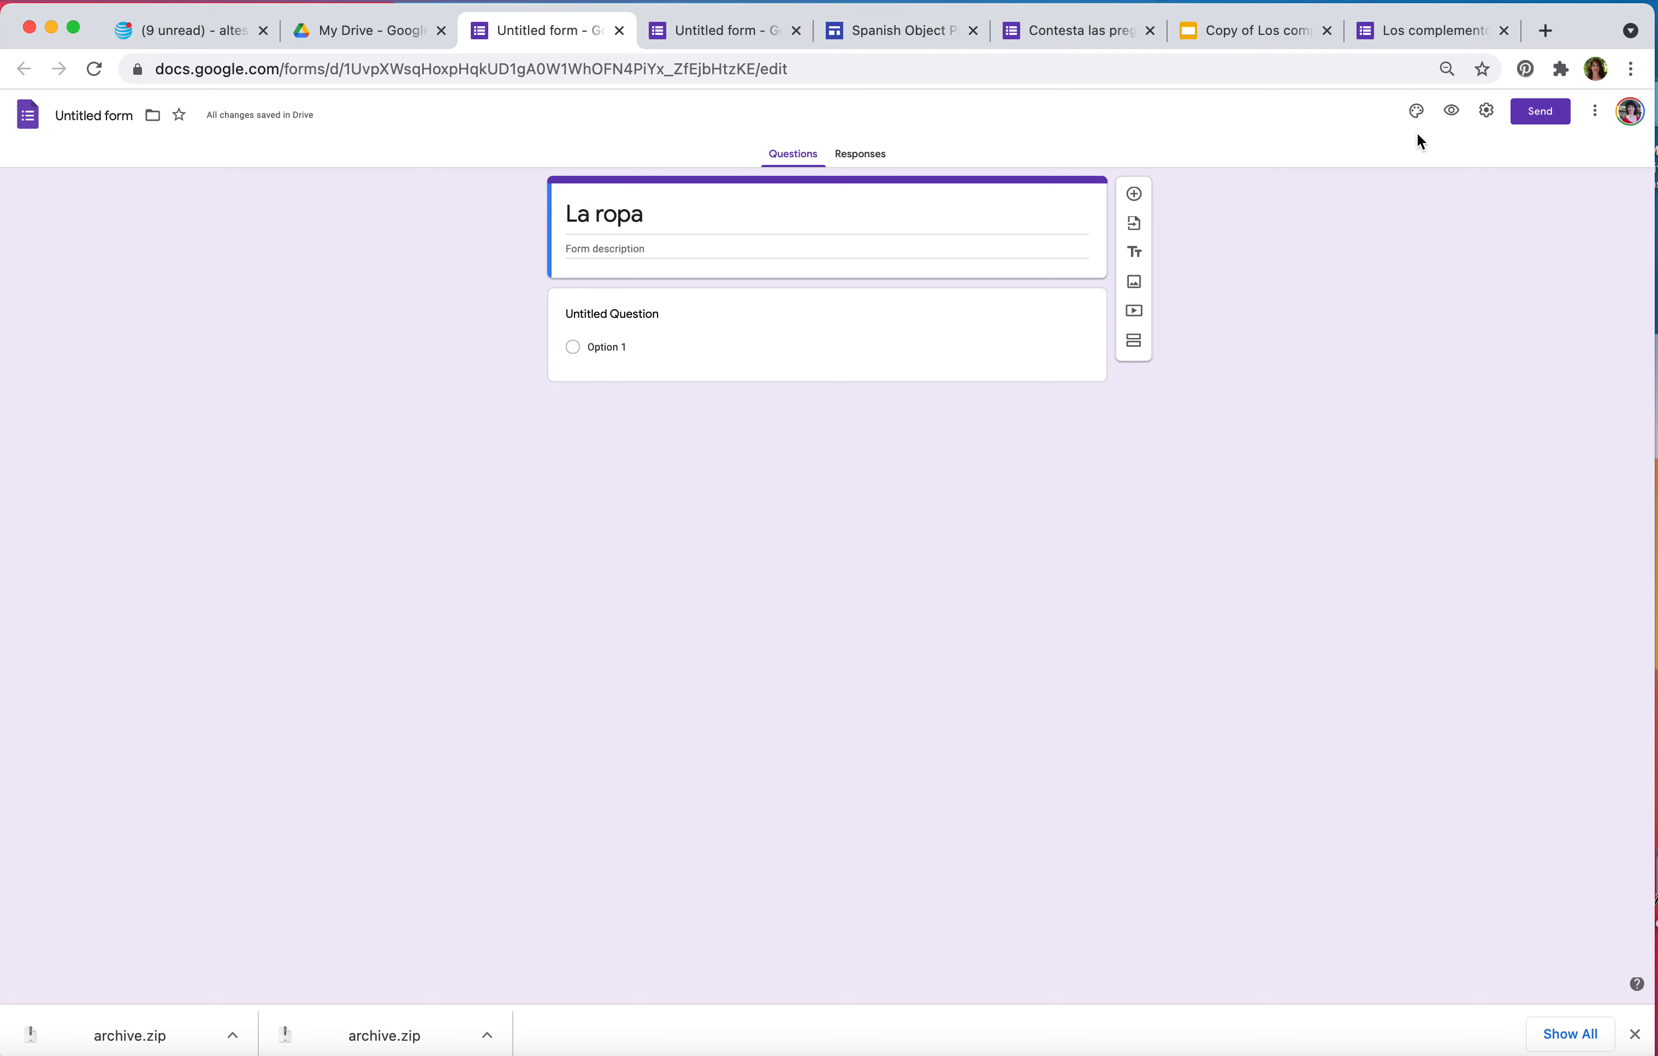
Upload the Zara clothing store photo as the form's header, with the crop area moved lower over the hanging clothes.
left_click(1417, 114)
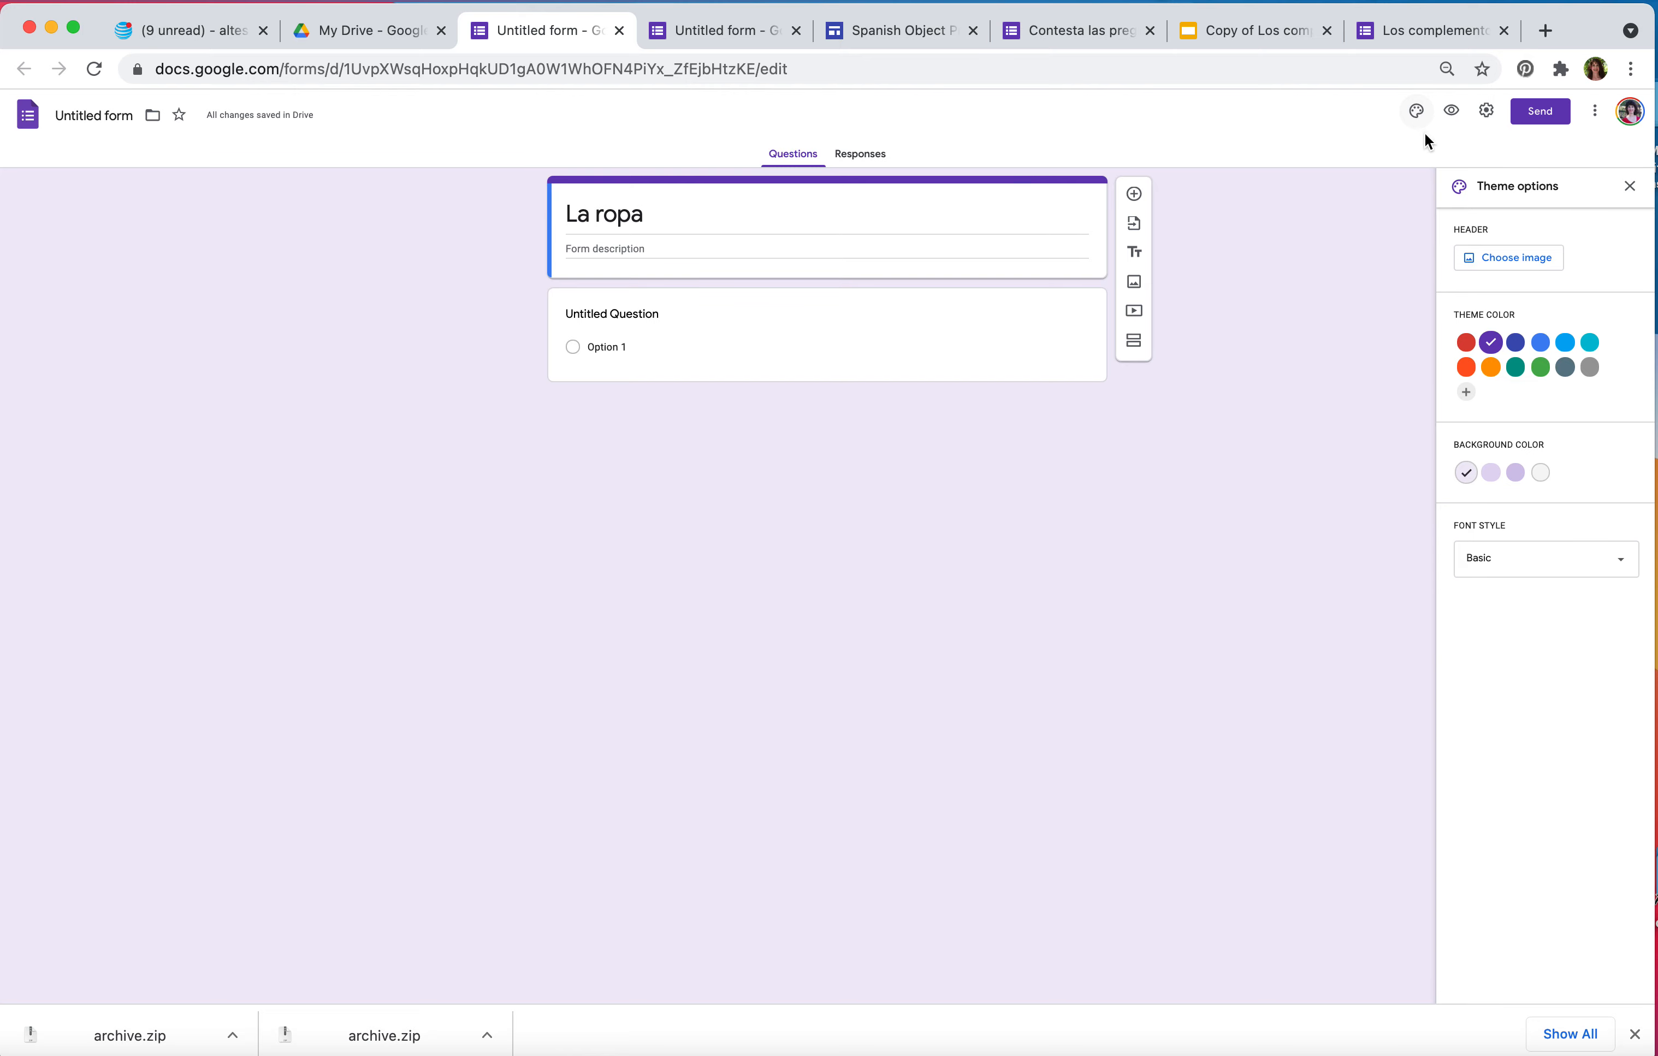
left_click(1522, 259)
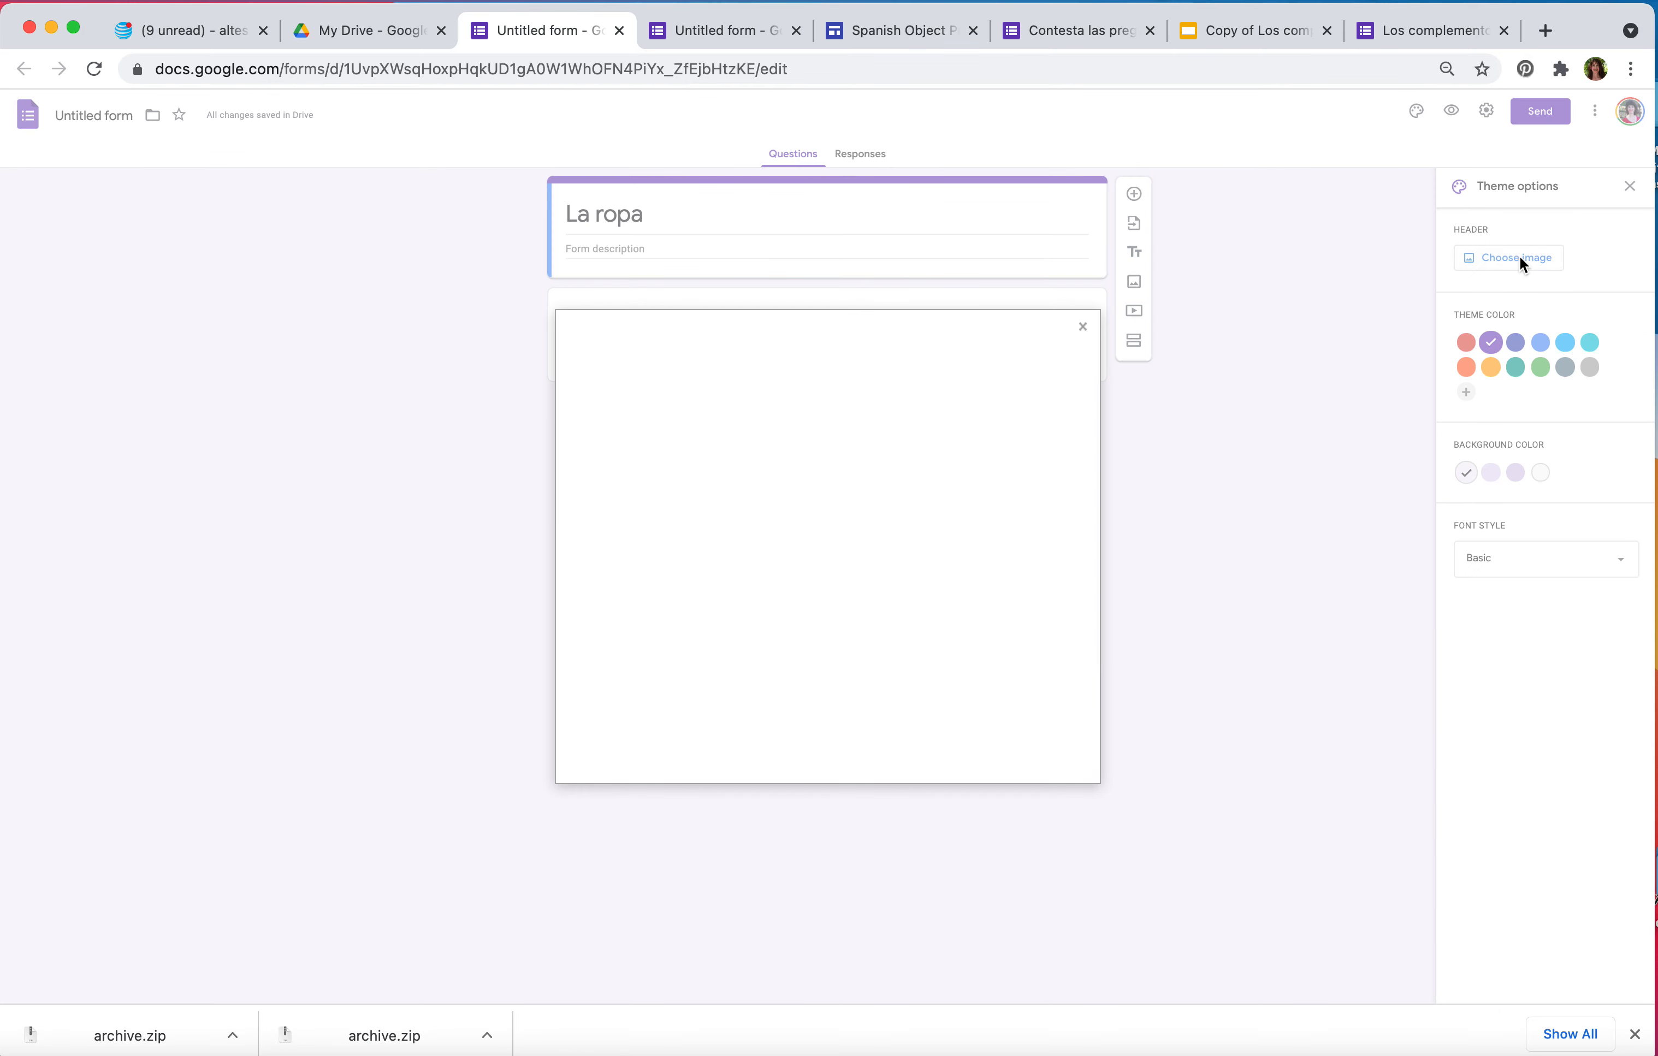
scroll(651, 556, "down", 1)
scroll(767, 557, "down", 10)
scroll(765, 554, "up", 10)
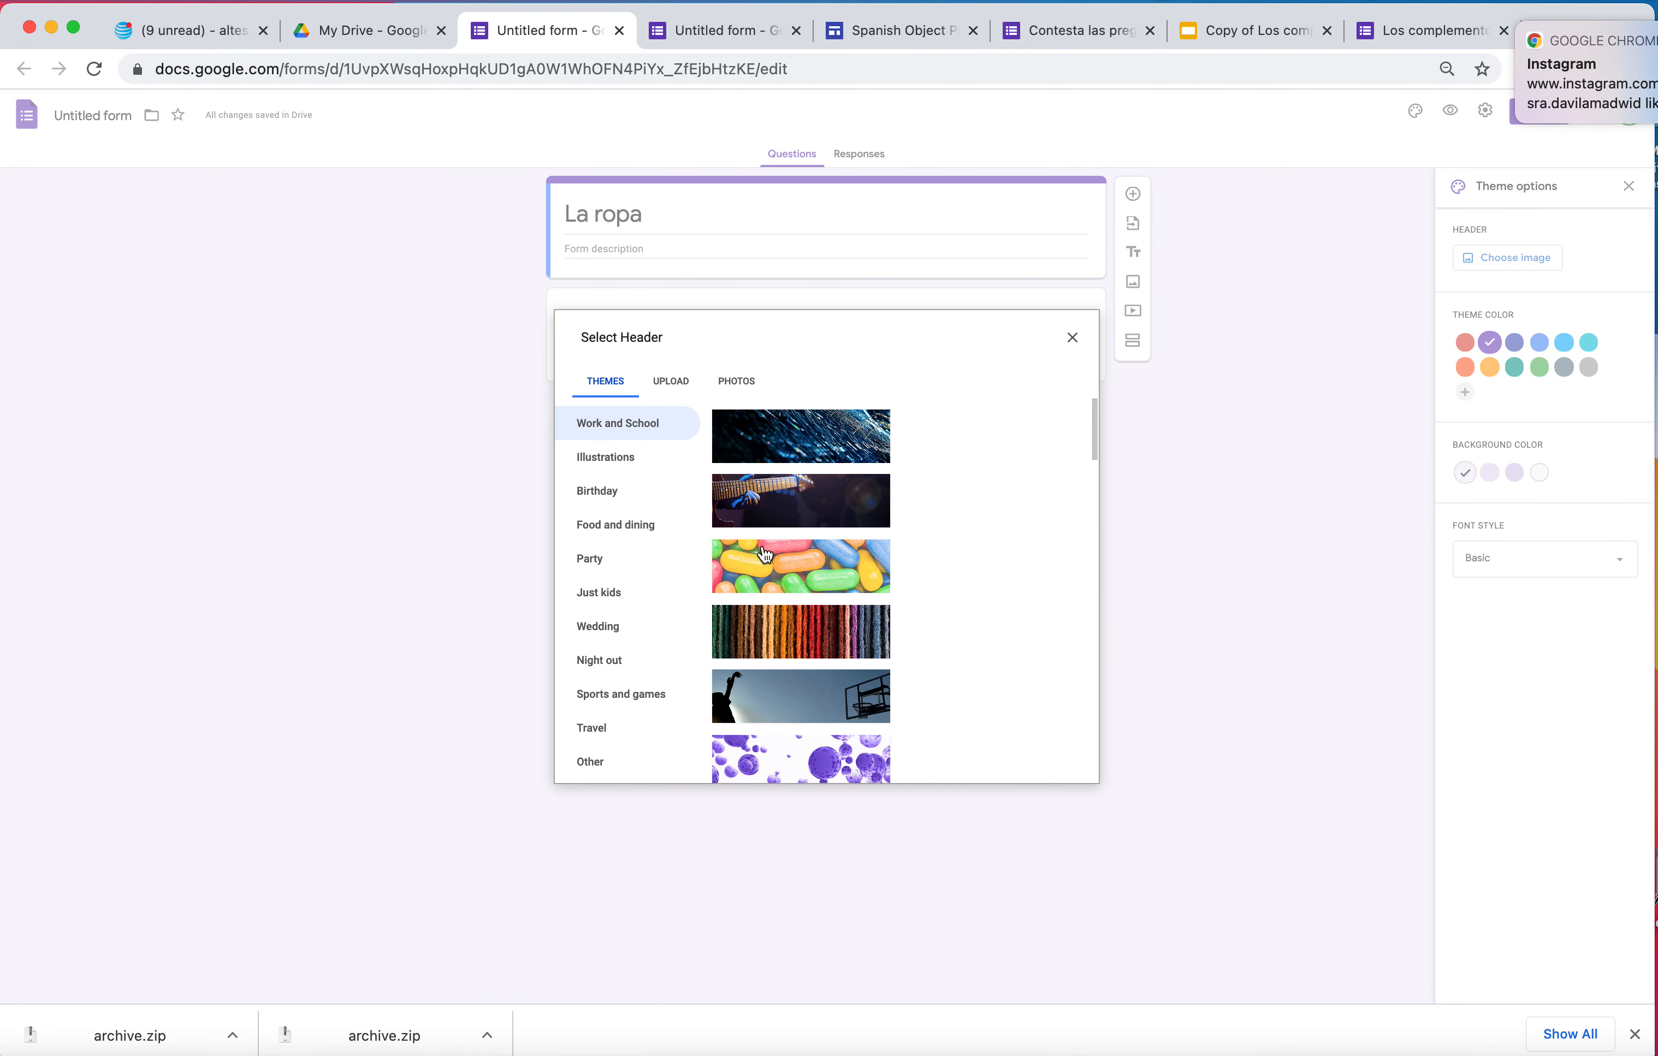
left_click(672, 381)
left_click_drag(1606, 25, 1163, 29)
left_click_drag(1332, 557, 512, 499)
left_click_drag(1145, 21, 1554, 20)
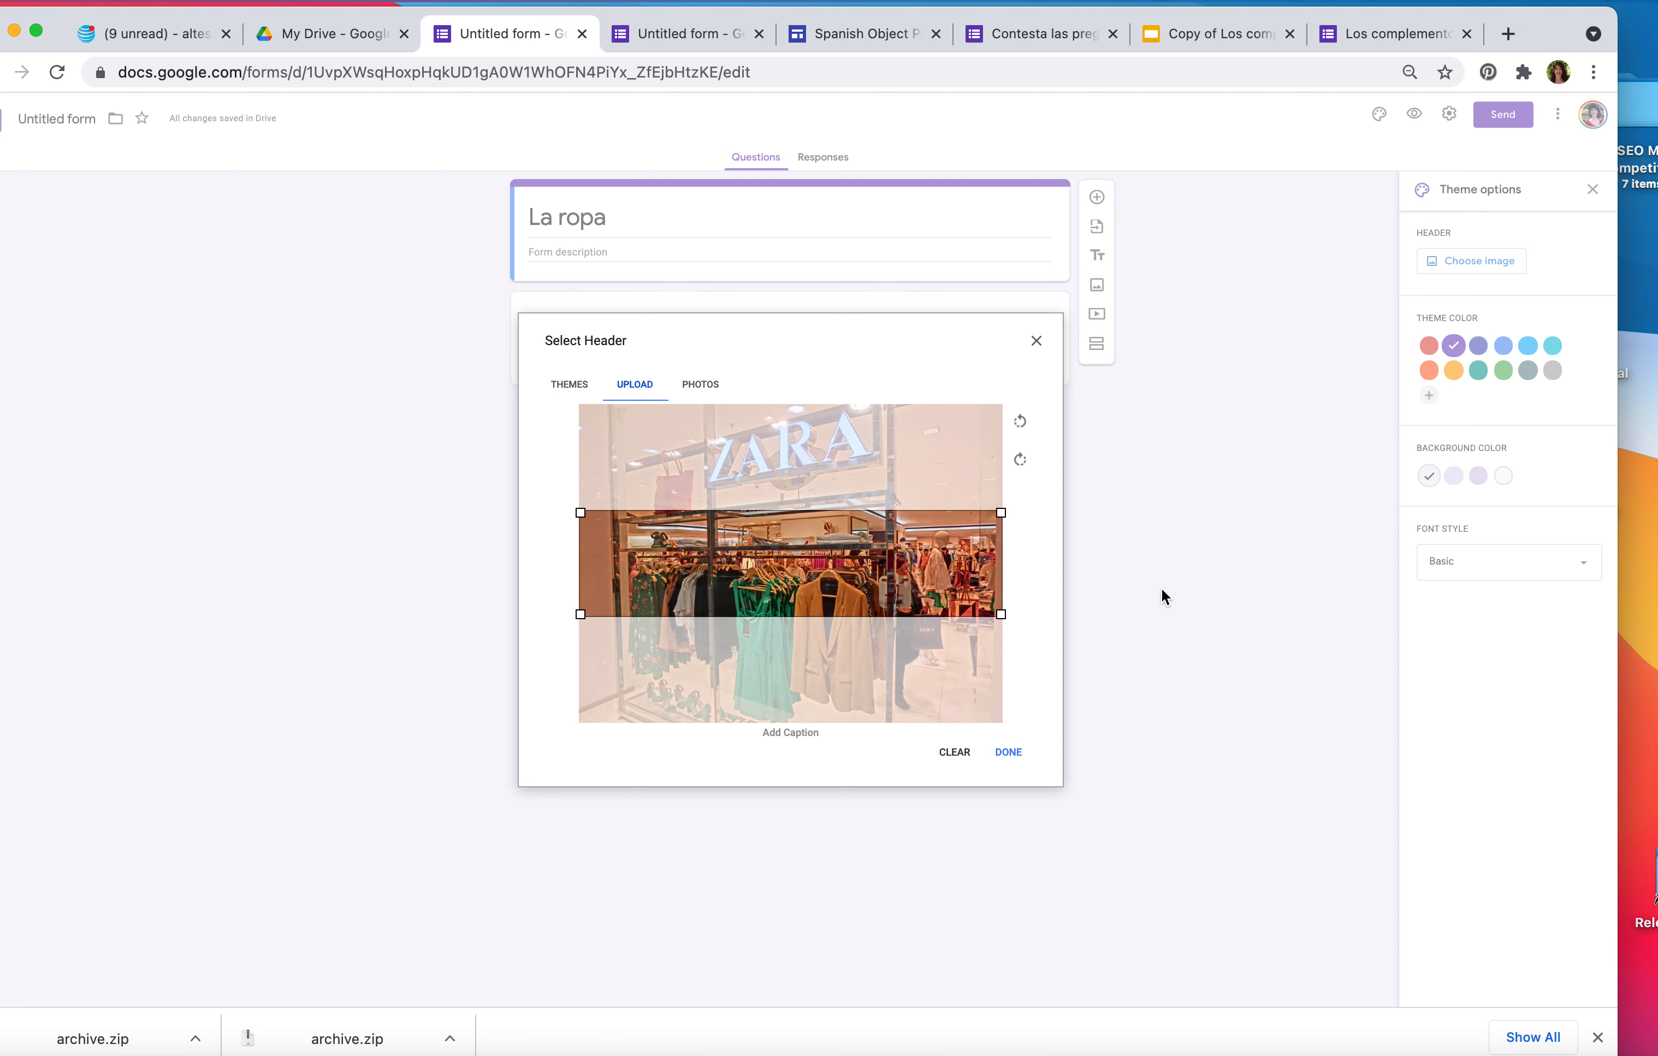
left_click_drag(955, 566, 955, 616)
left_click(1006, 752)
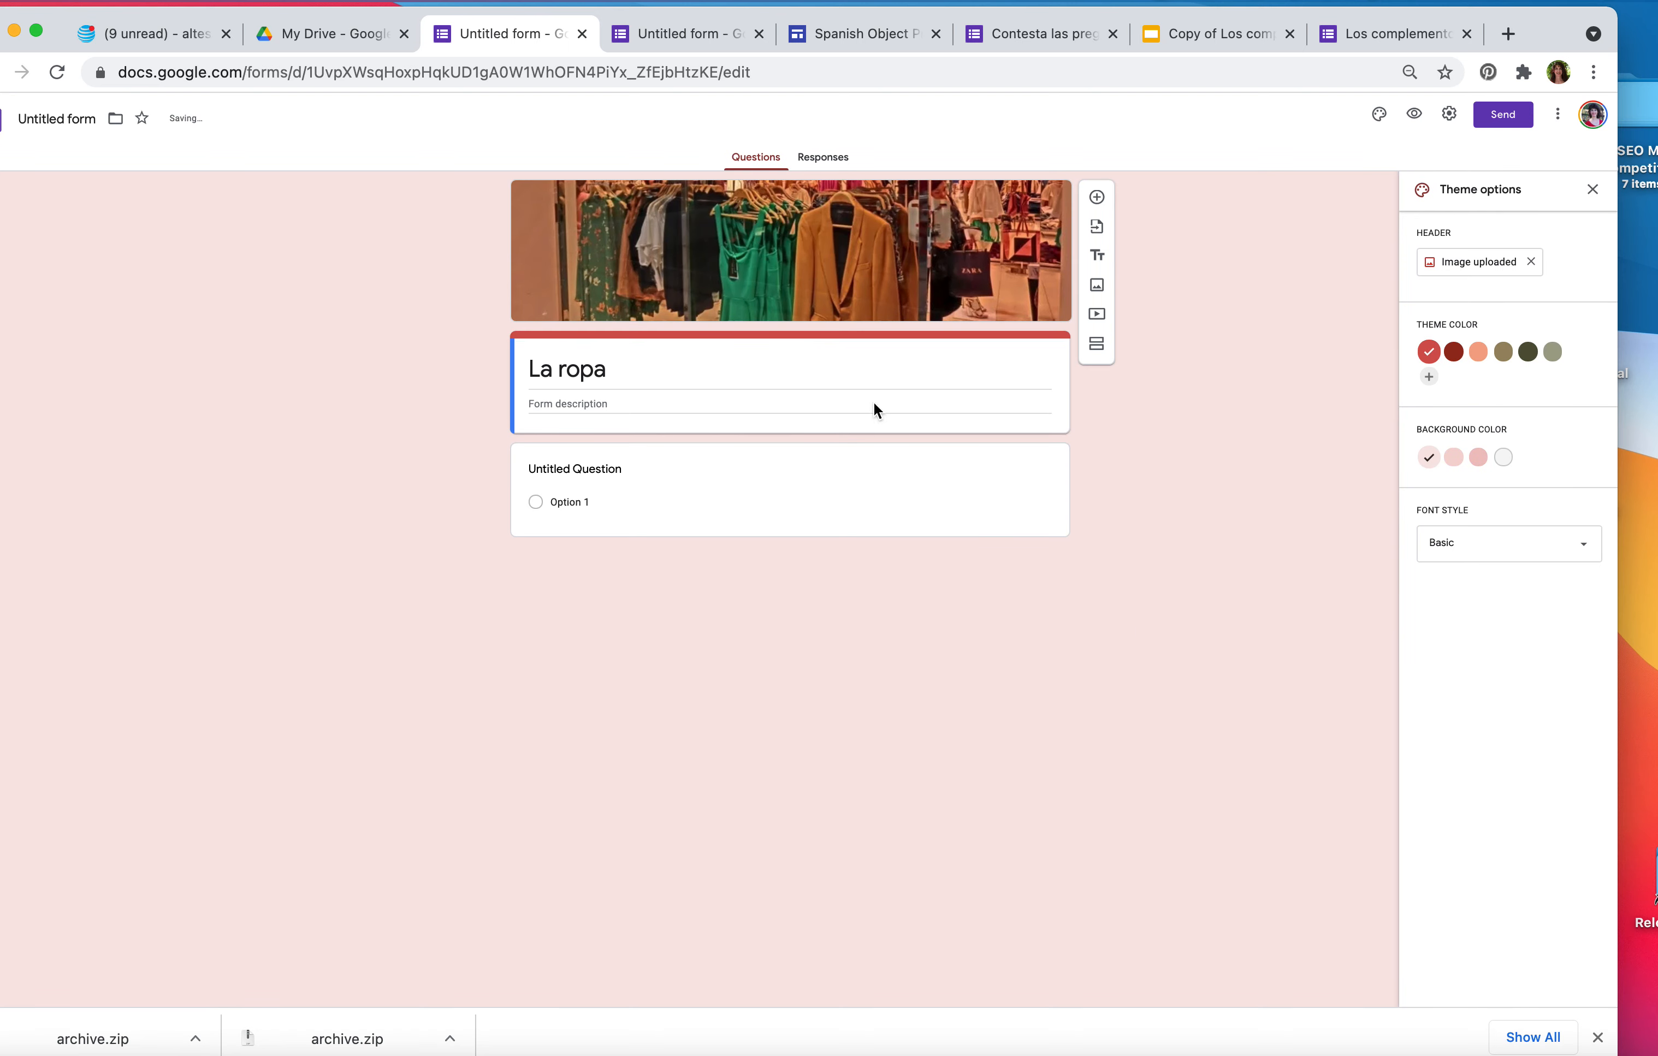
left_click(629, 398)
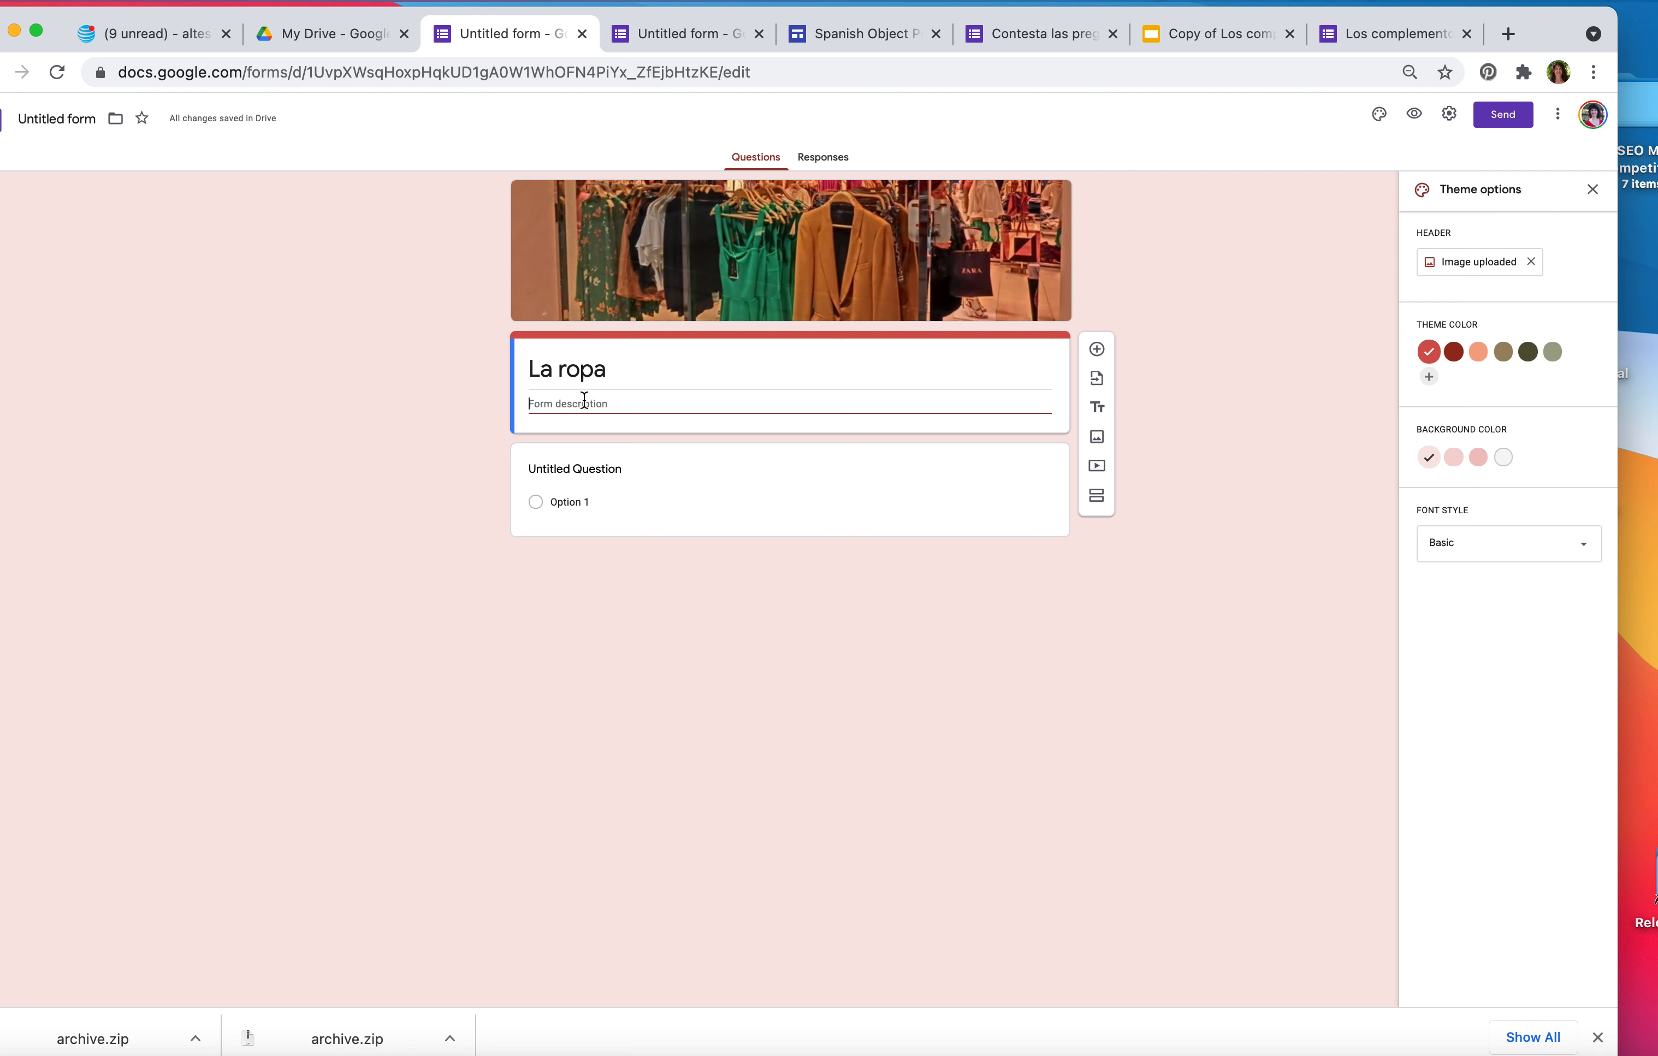
key("ctrl+Up")
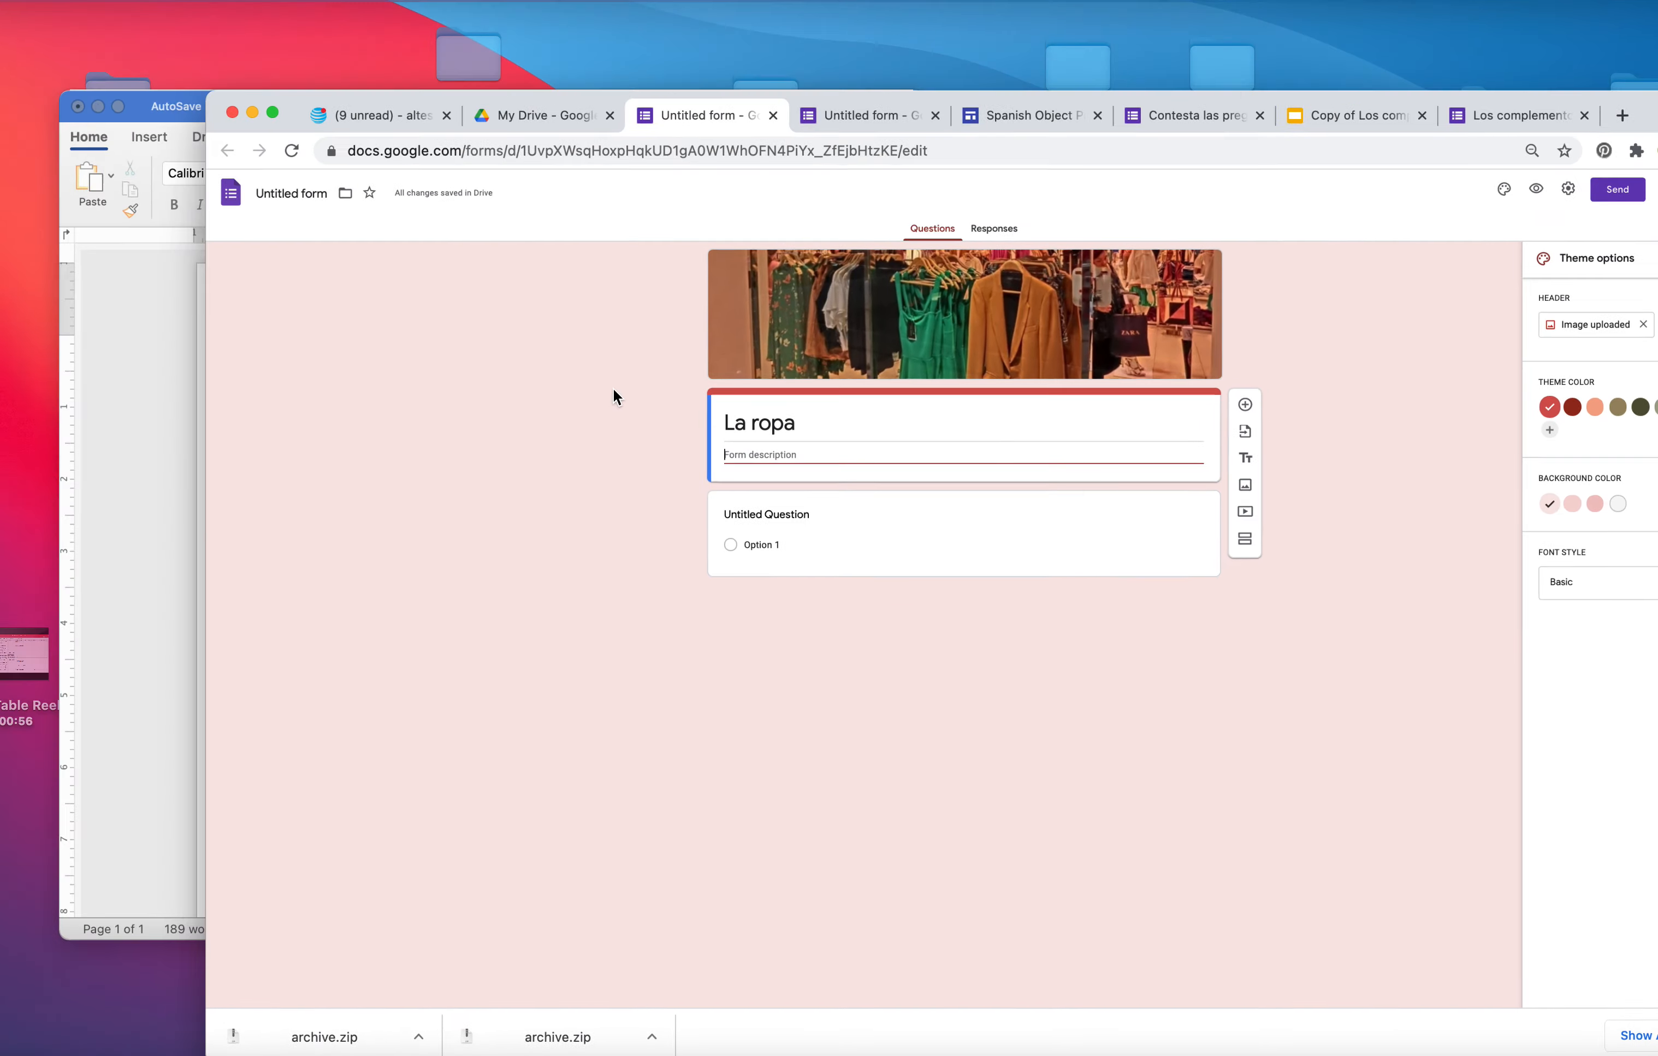
left_click(1225, 394)
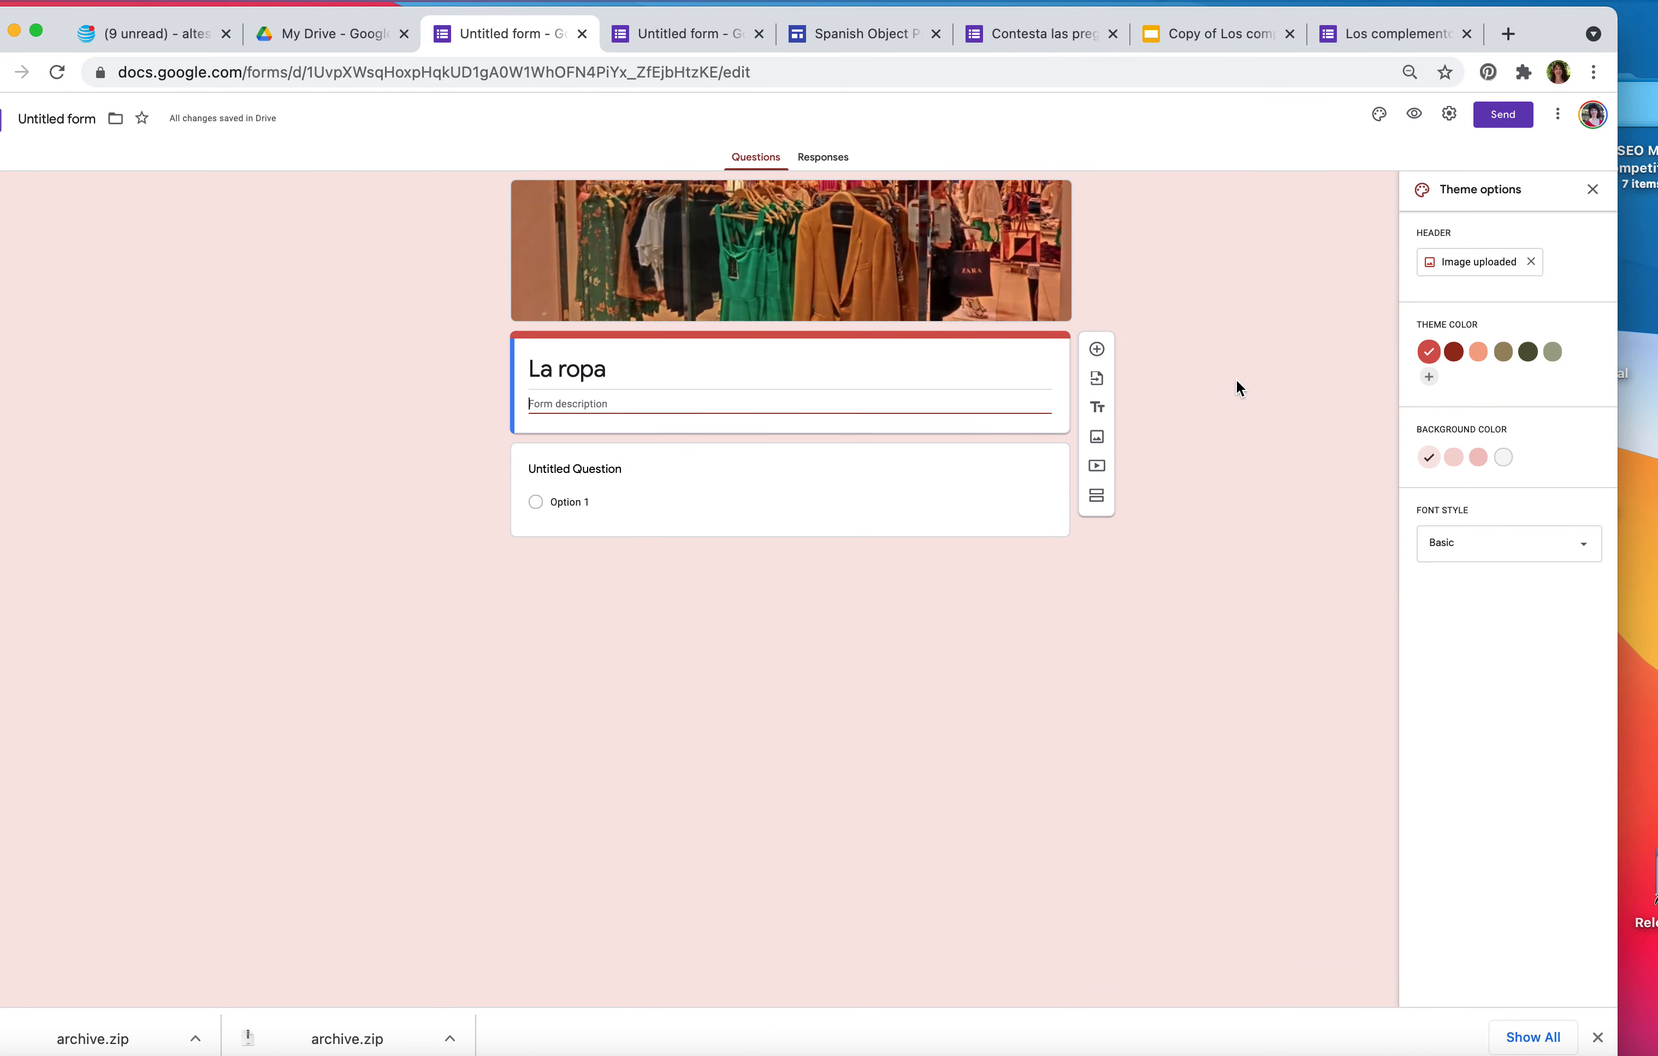
Make the form a quiz in its settings and save the change.
left_click(1451, 113)
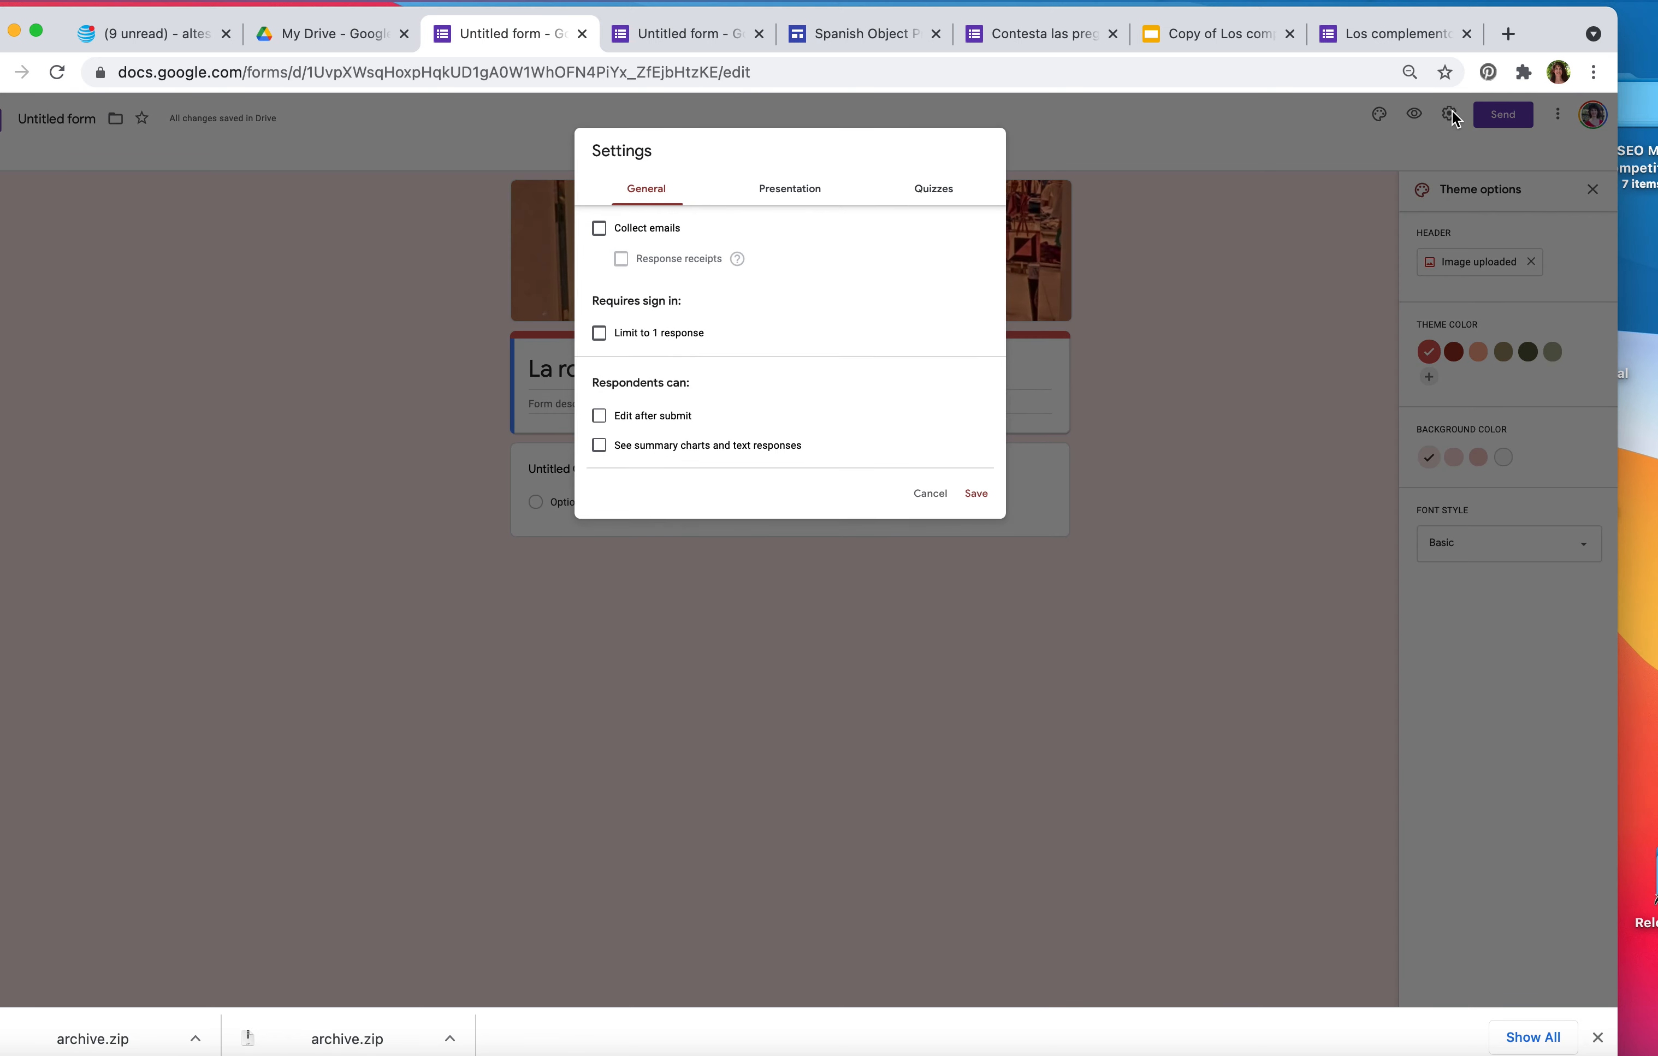
left_click(943, 196)
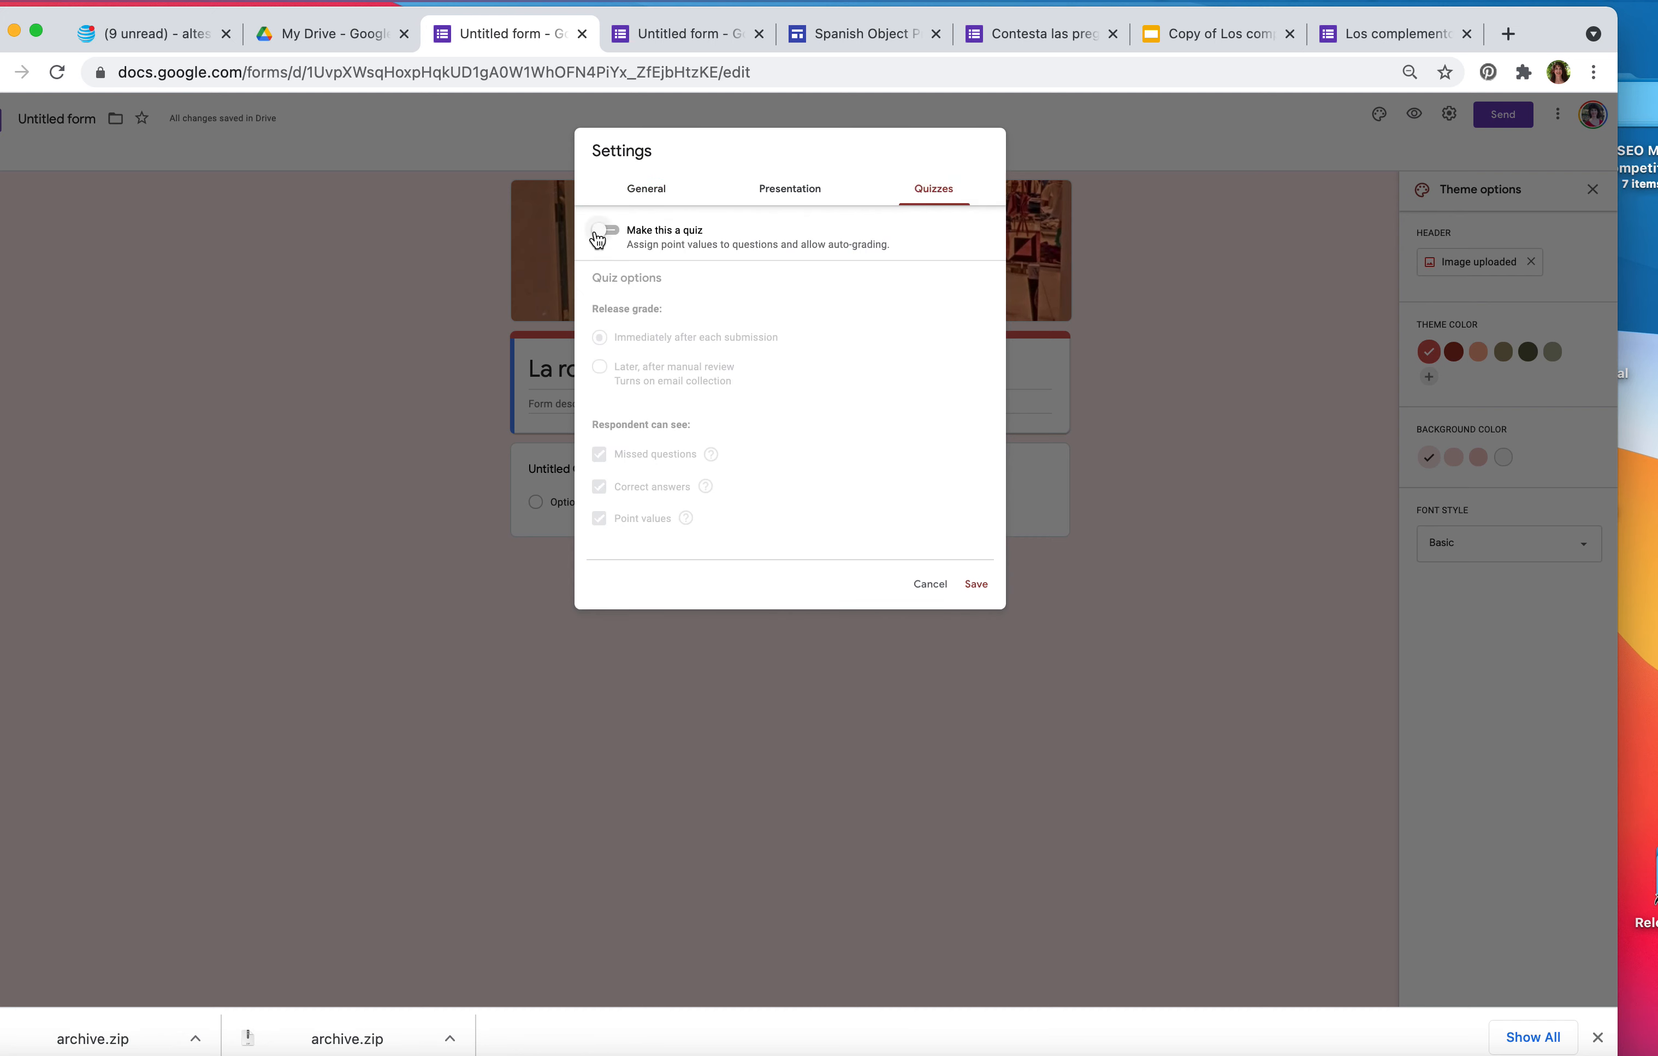
left_click(606, 233)
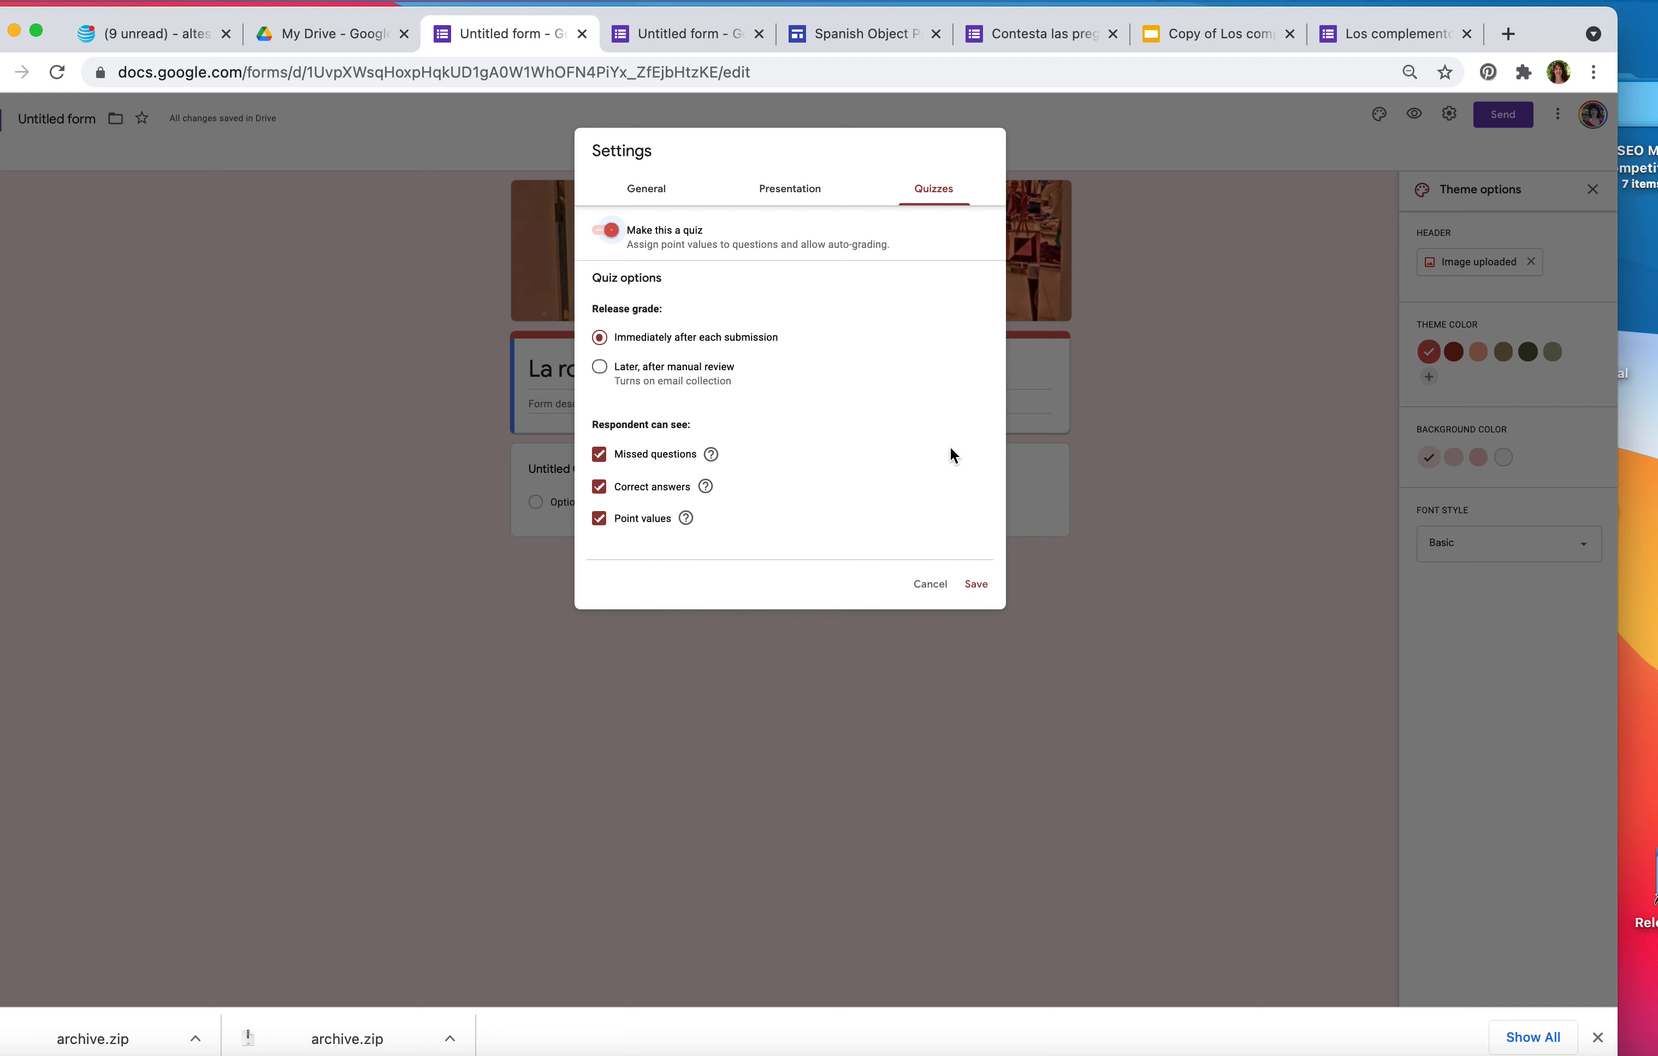
left_click(978, 586)
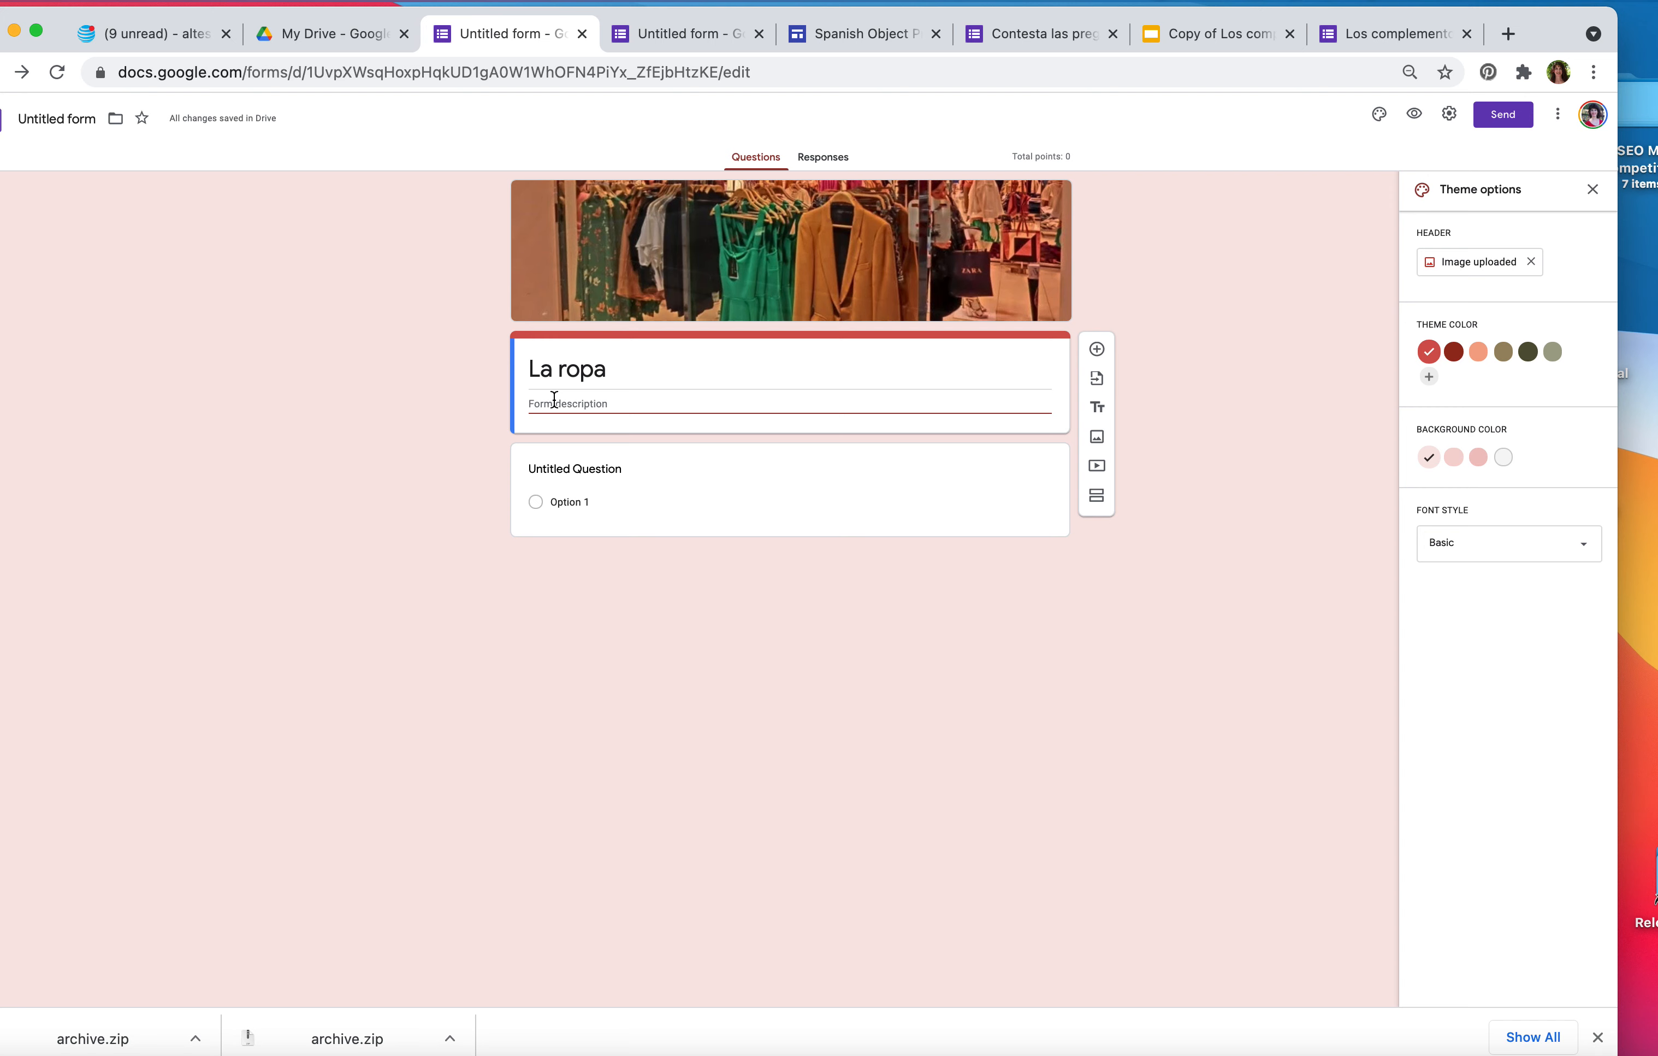
Enter the form description "Escoge la mejor respuesta." and make the first question required.
type("Escoge la mejor respuesta.")
left_click(717, 477)
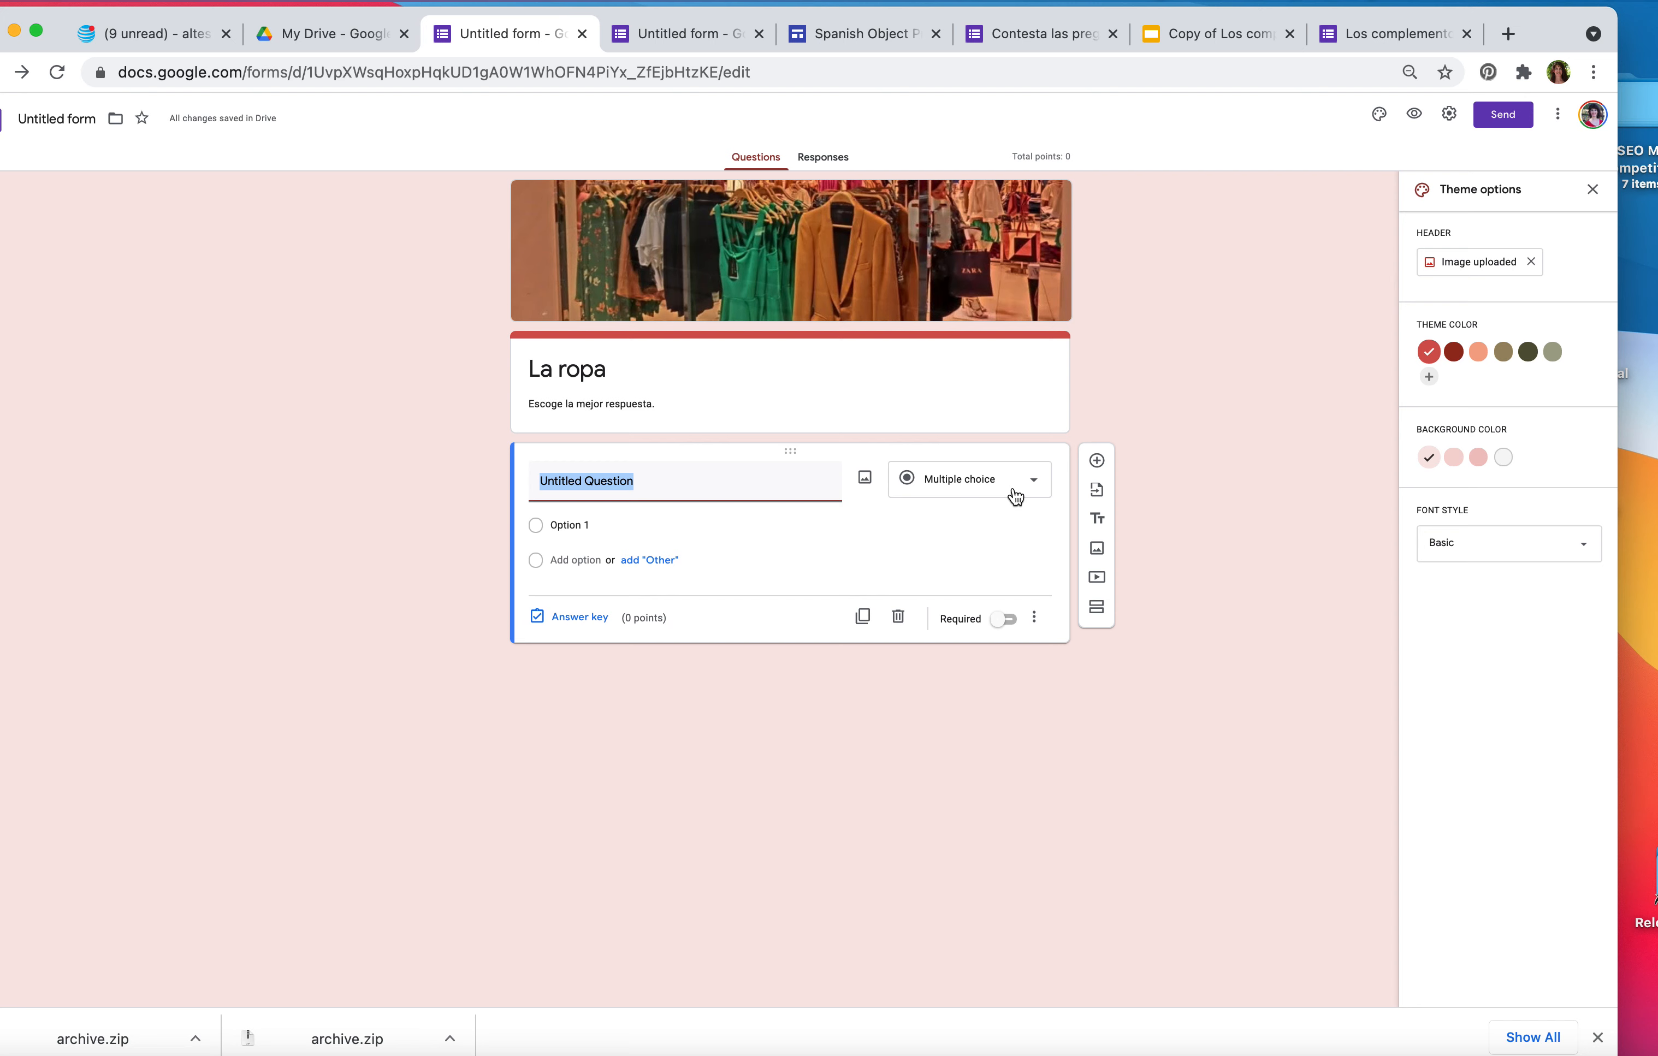
left_click(1000, 619)
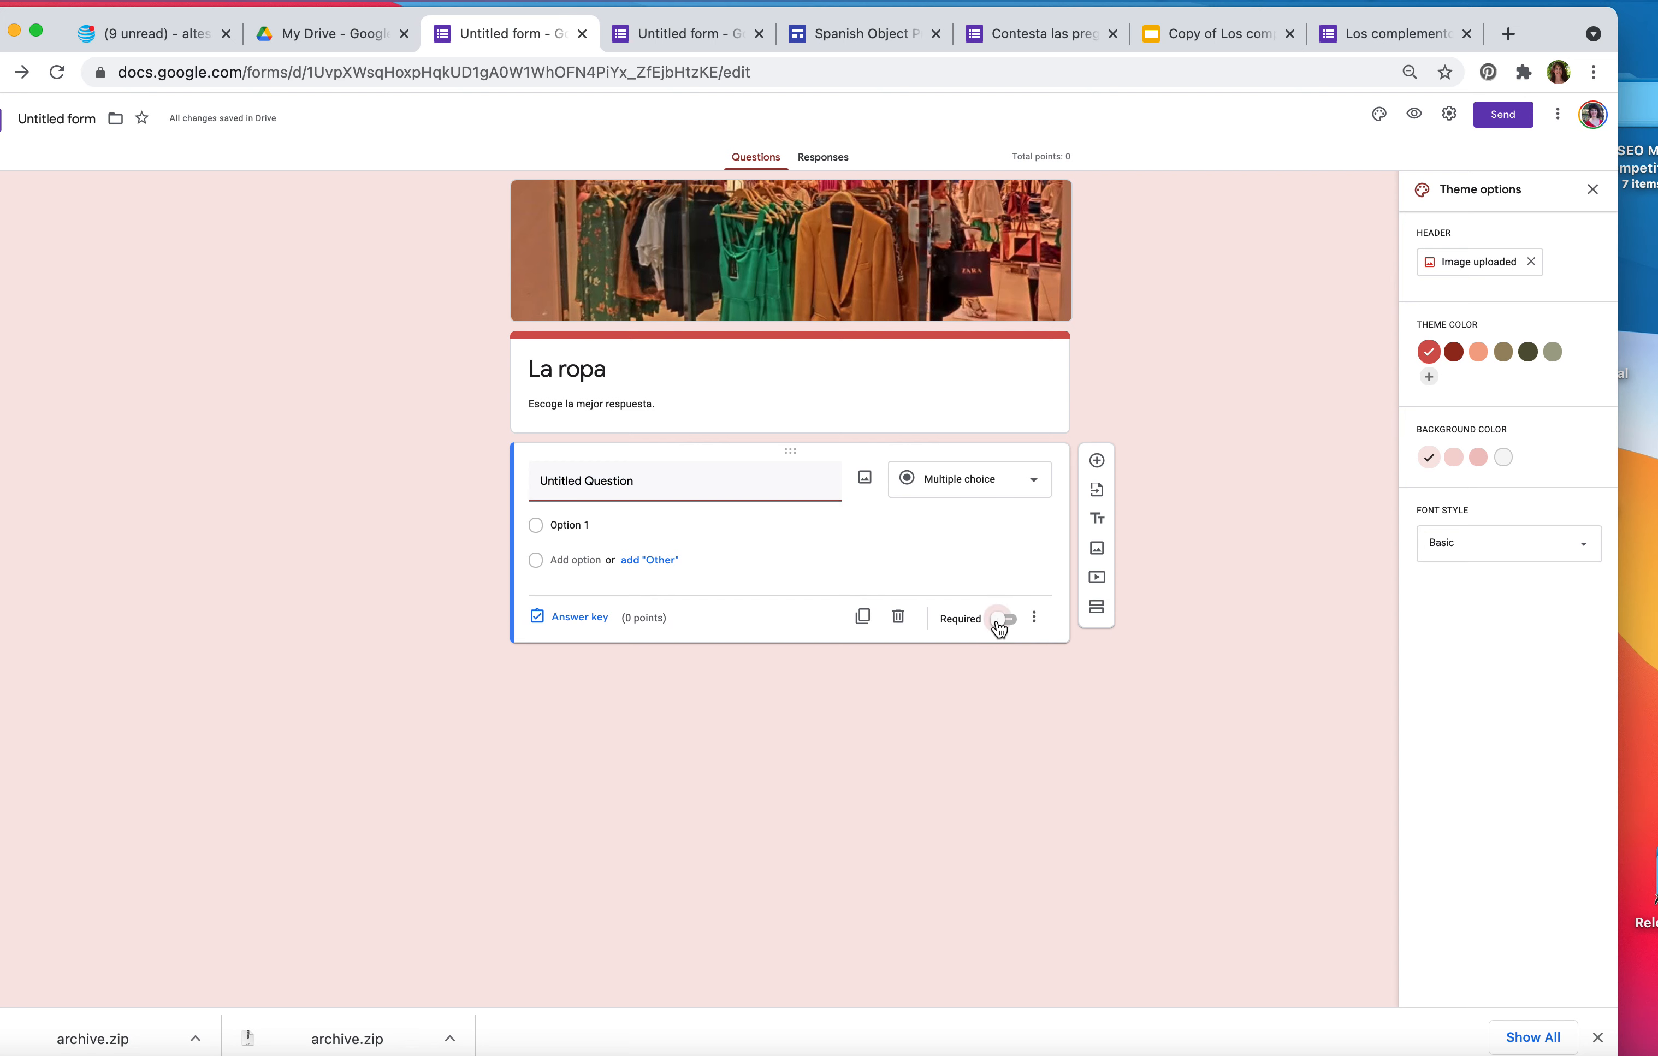
Set the first question's text to "1. ¿Qué lleva Ana?".
left_click(644, 479)
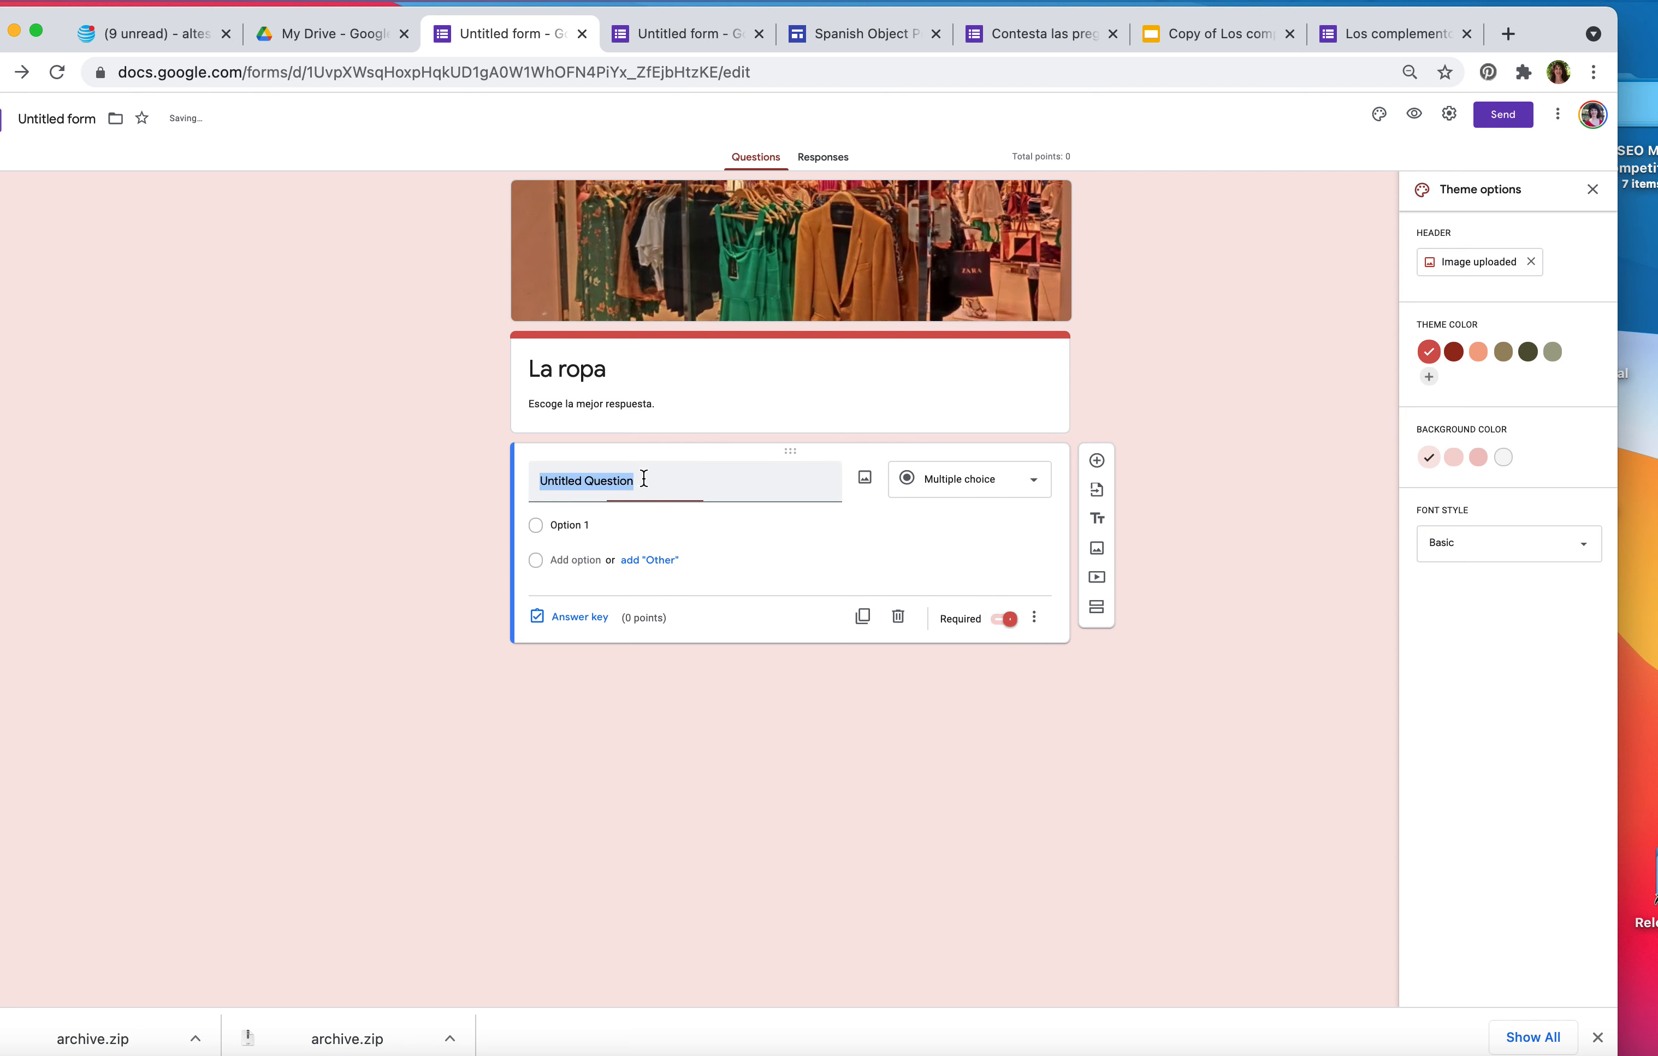
type("1. ¿")
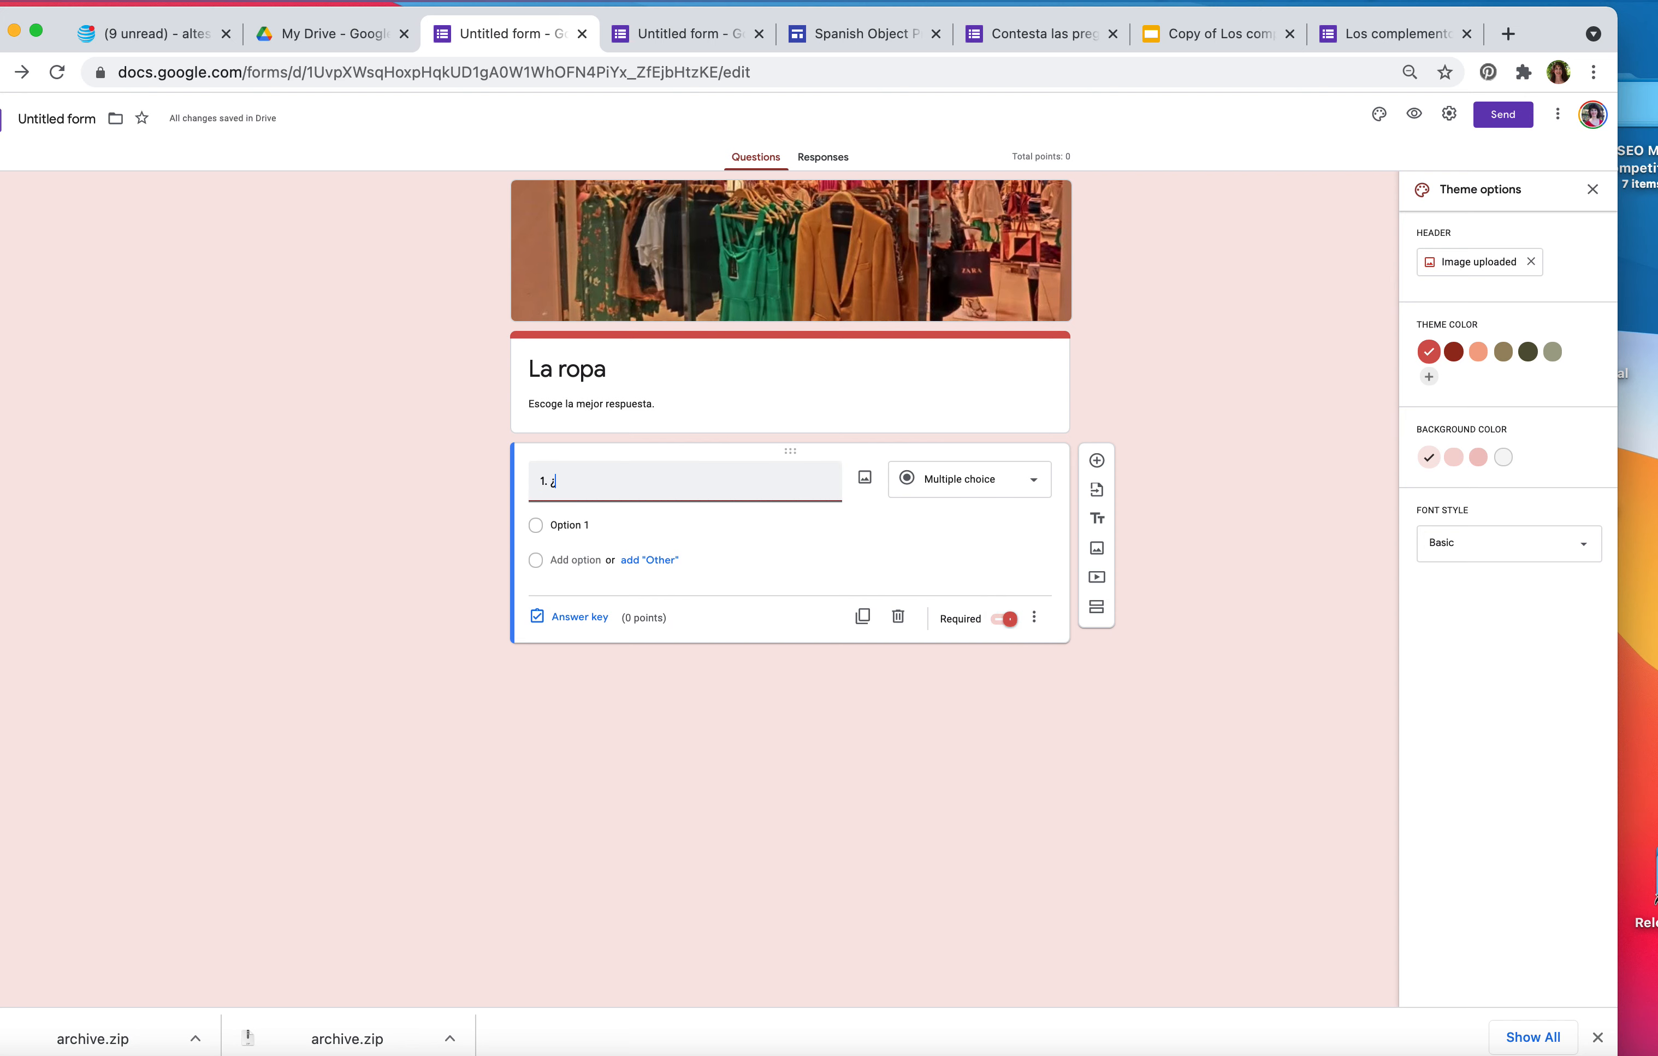
type("Qué lleva Ana?")
Enter the first two answer options, "A. Lleva un vestido rosado." and "B. Lleva corbata rosada.".
left_click(600, 524)
type("A")
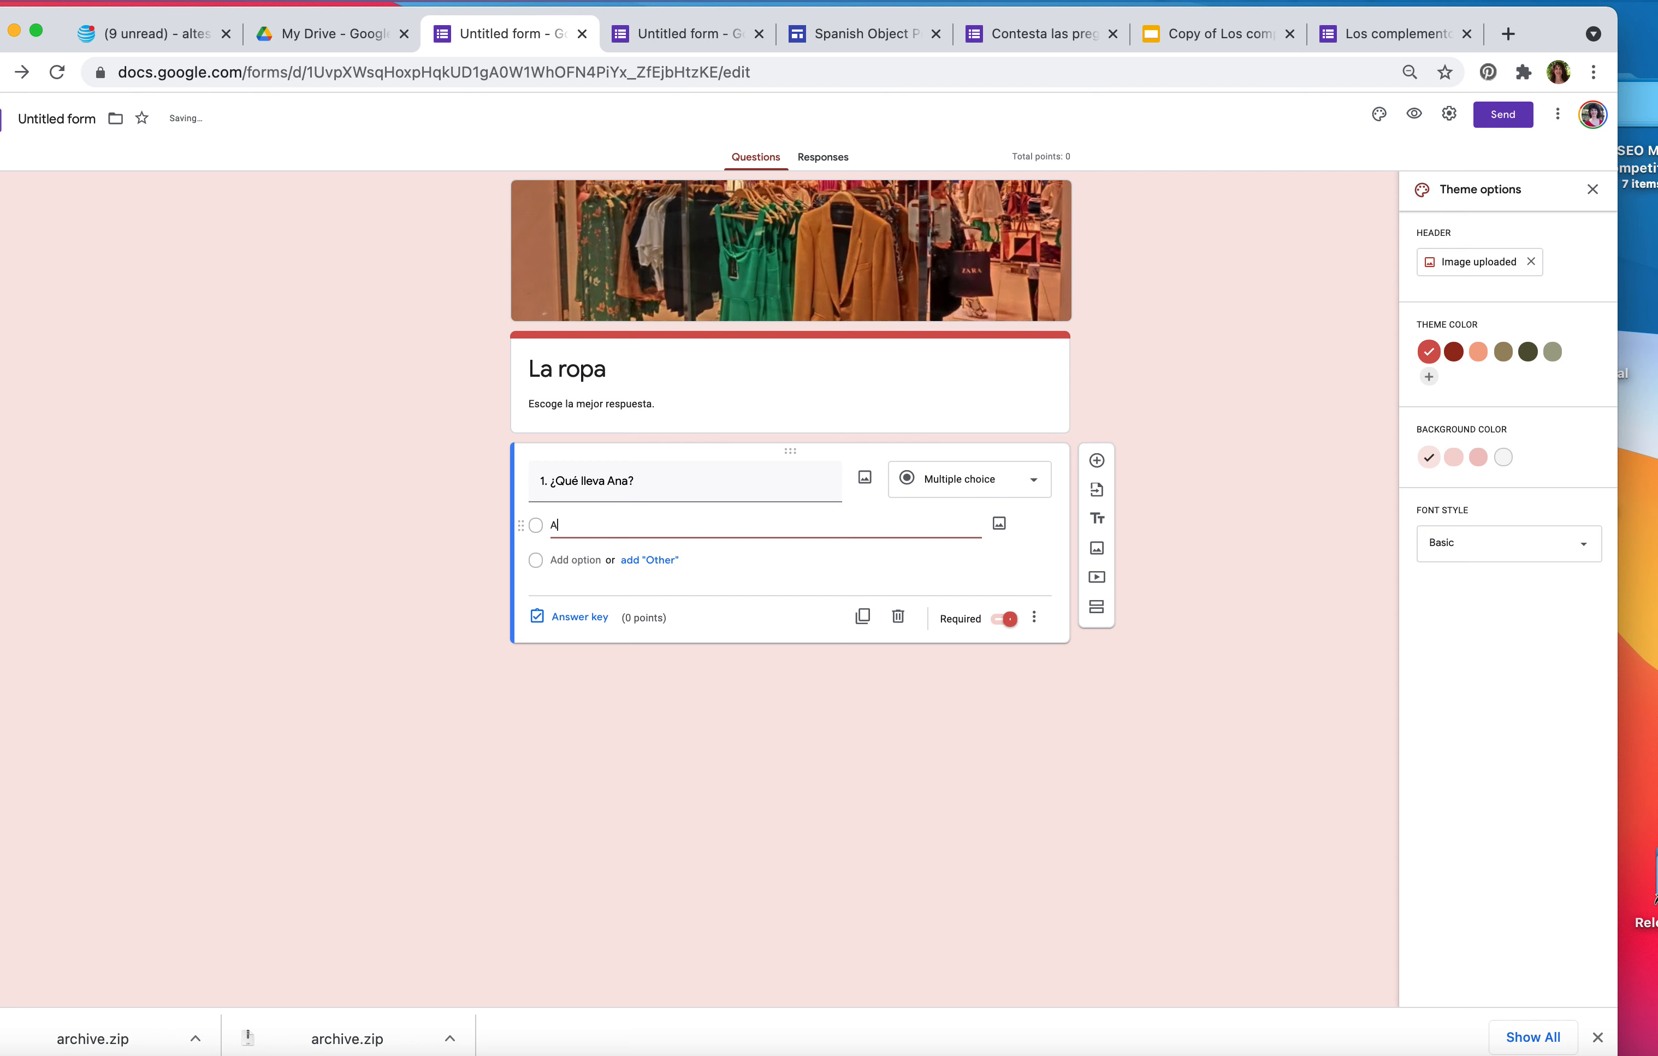
type(". Lleva un vestido rosado.")
left_click(589, 552)
type("B.")
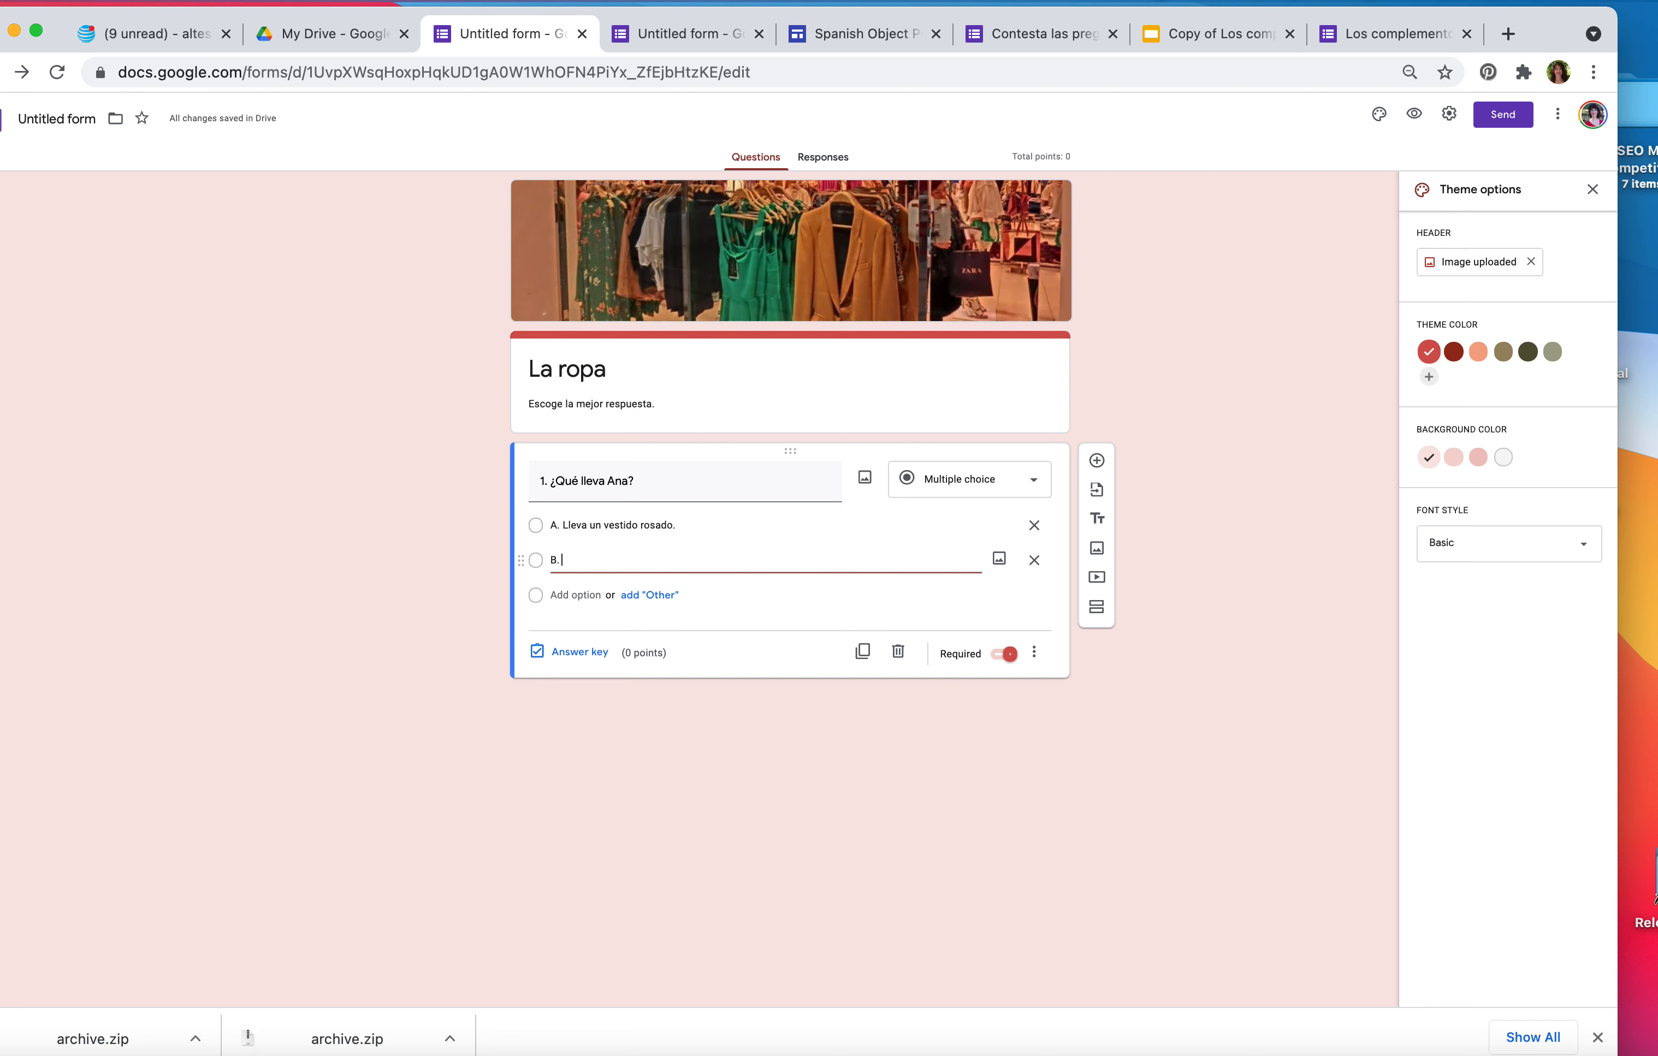
type("Lleva")
type("corbata")
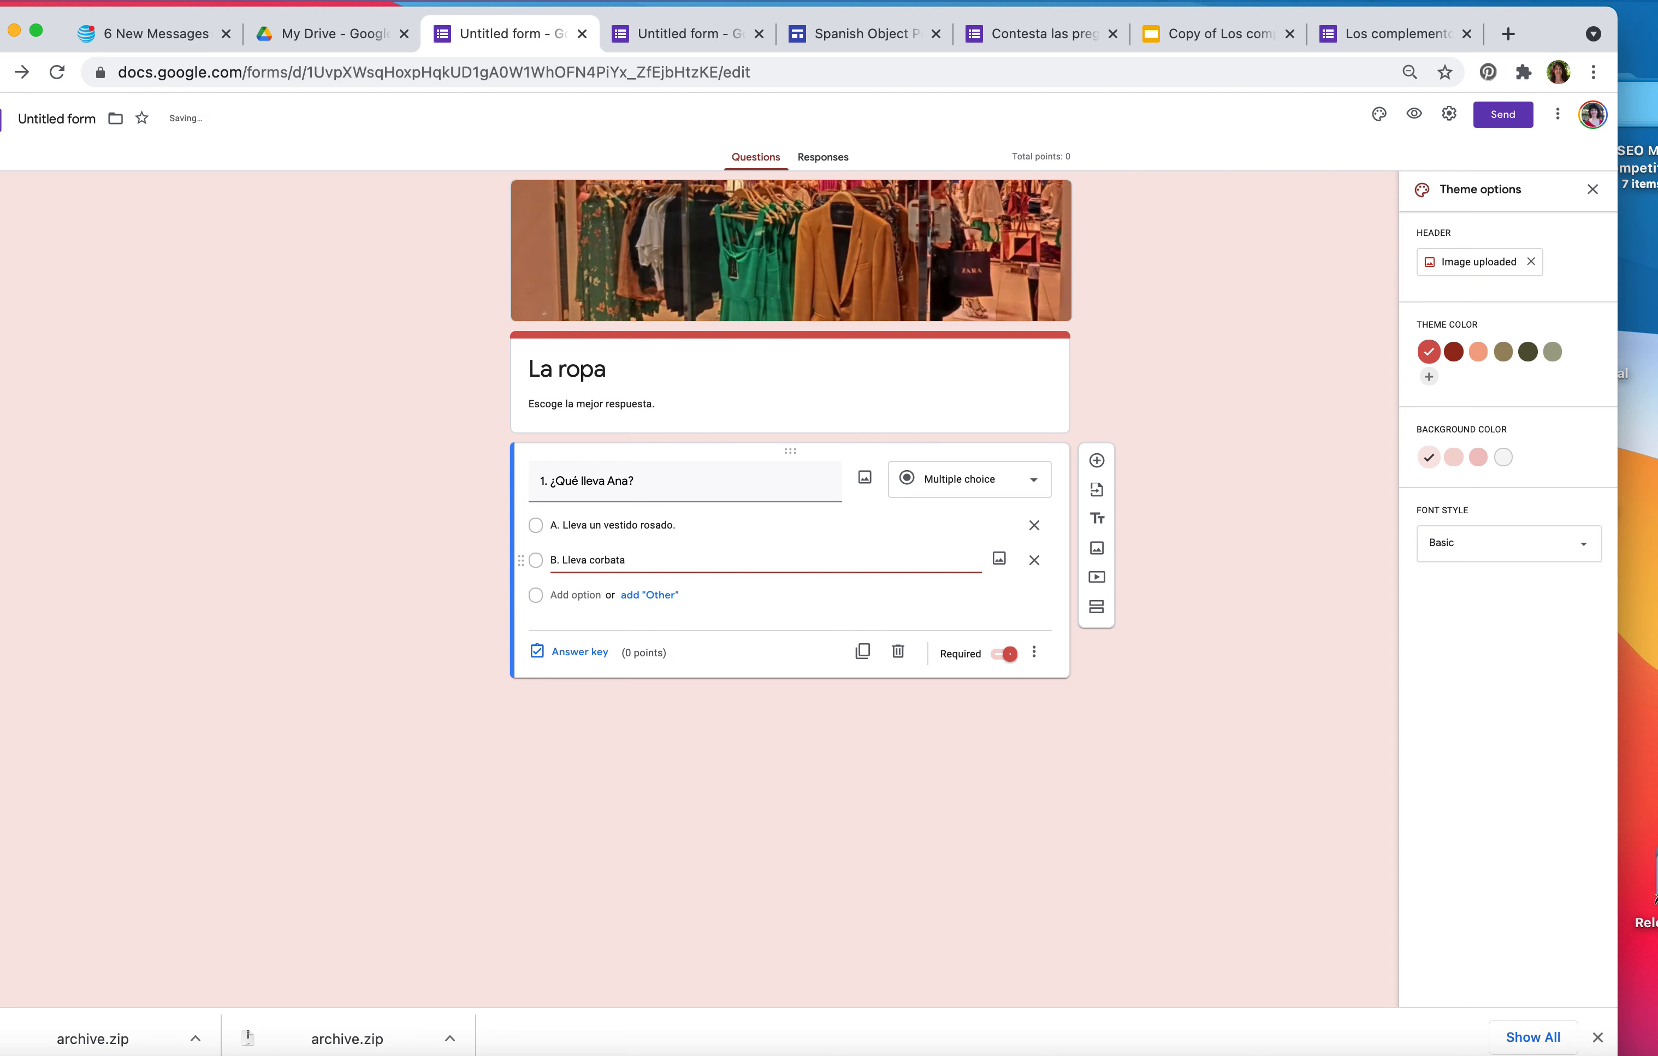
type(" rosada.")
Add the answer options "C. Lleva una sudadera rosada.", "D. Lleva una falda rosada." and "E. Ninguna".
left_click(574, 594)
type("C. Lleva ")
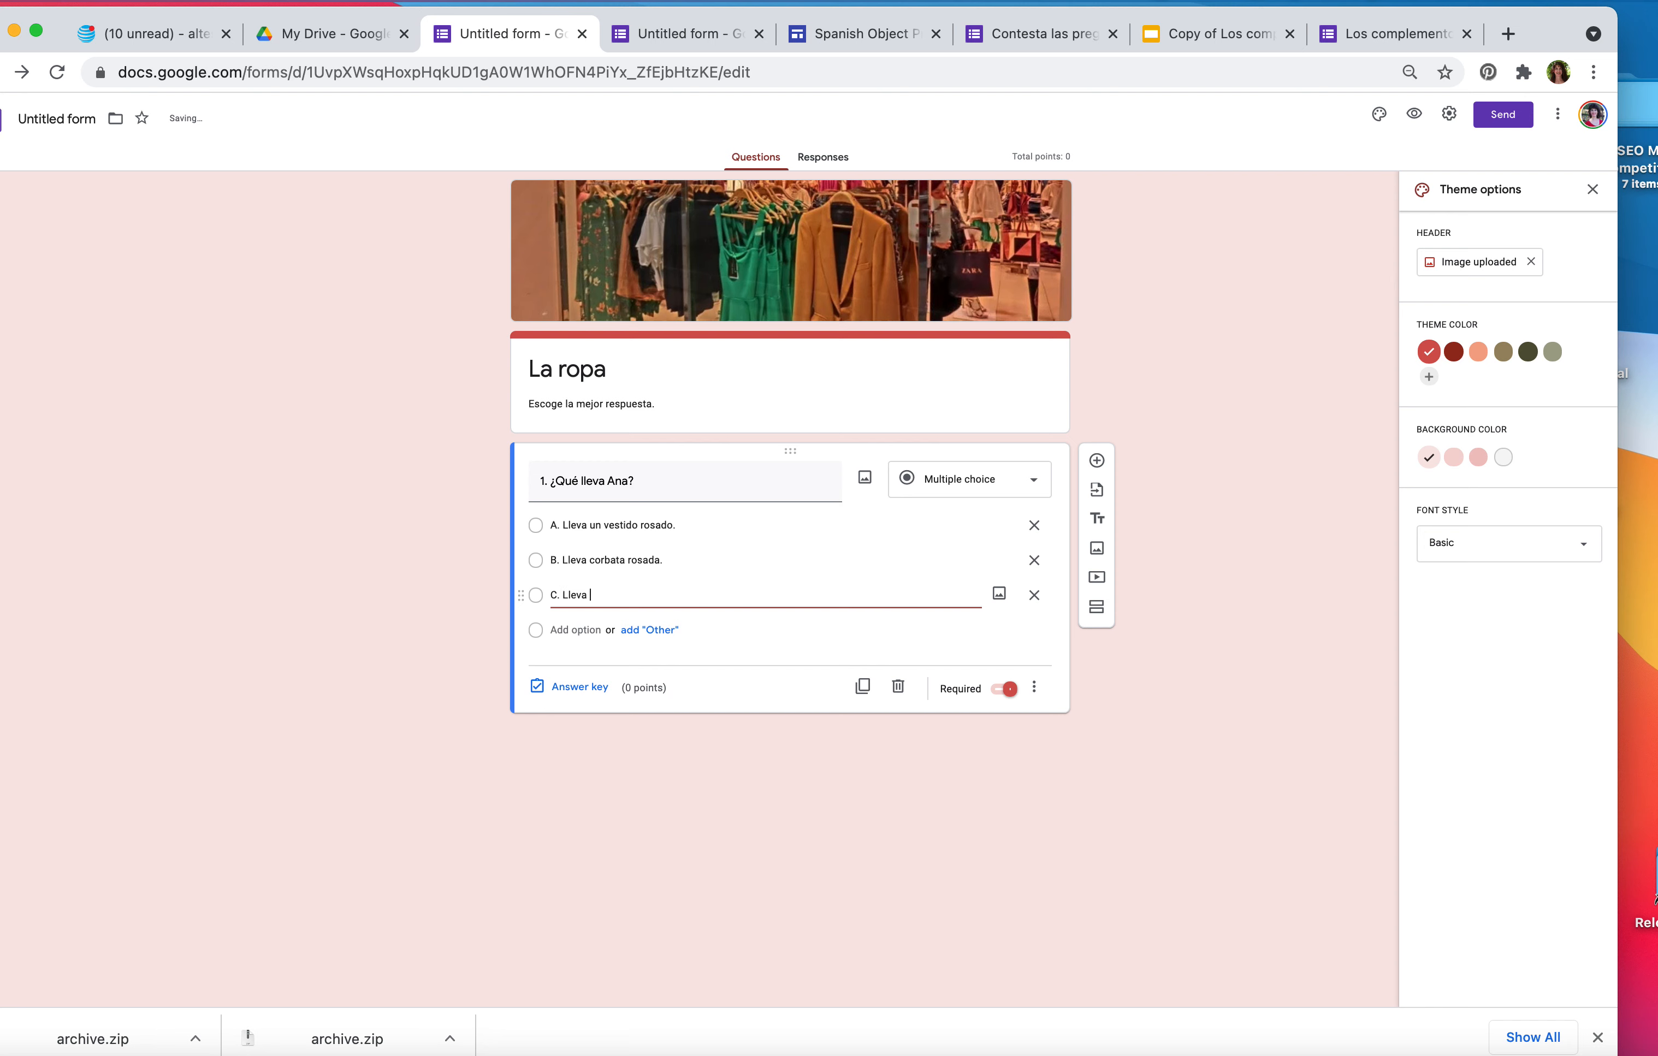
type("una sudadera rosada.")
left_click(575, 629)
type("D. Llev")
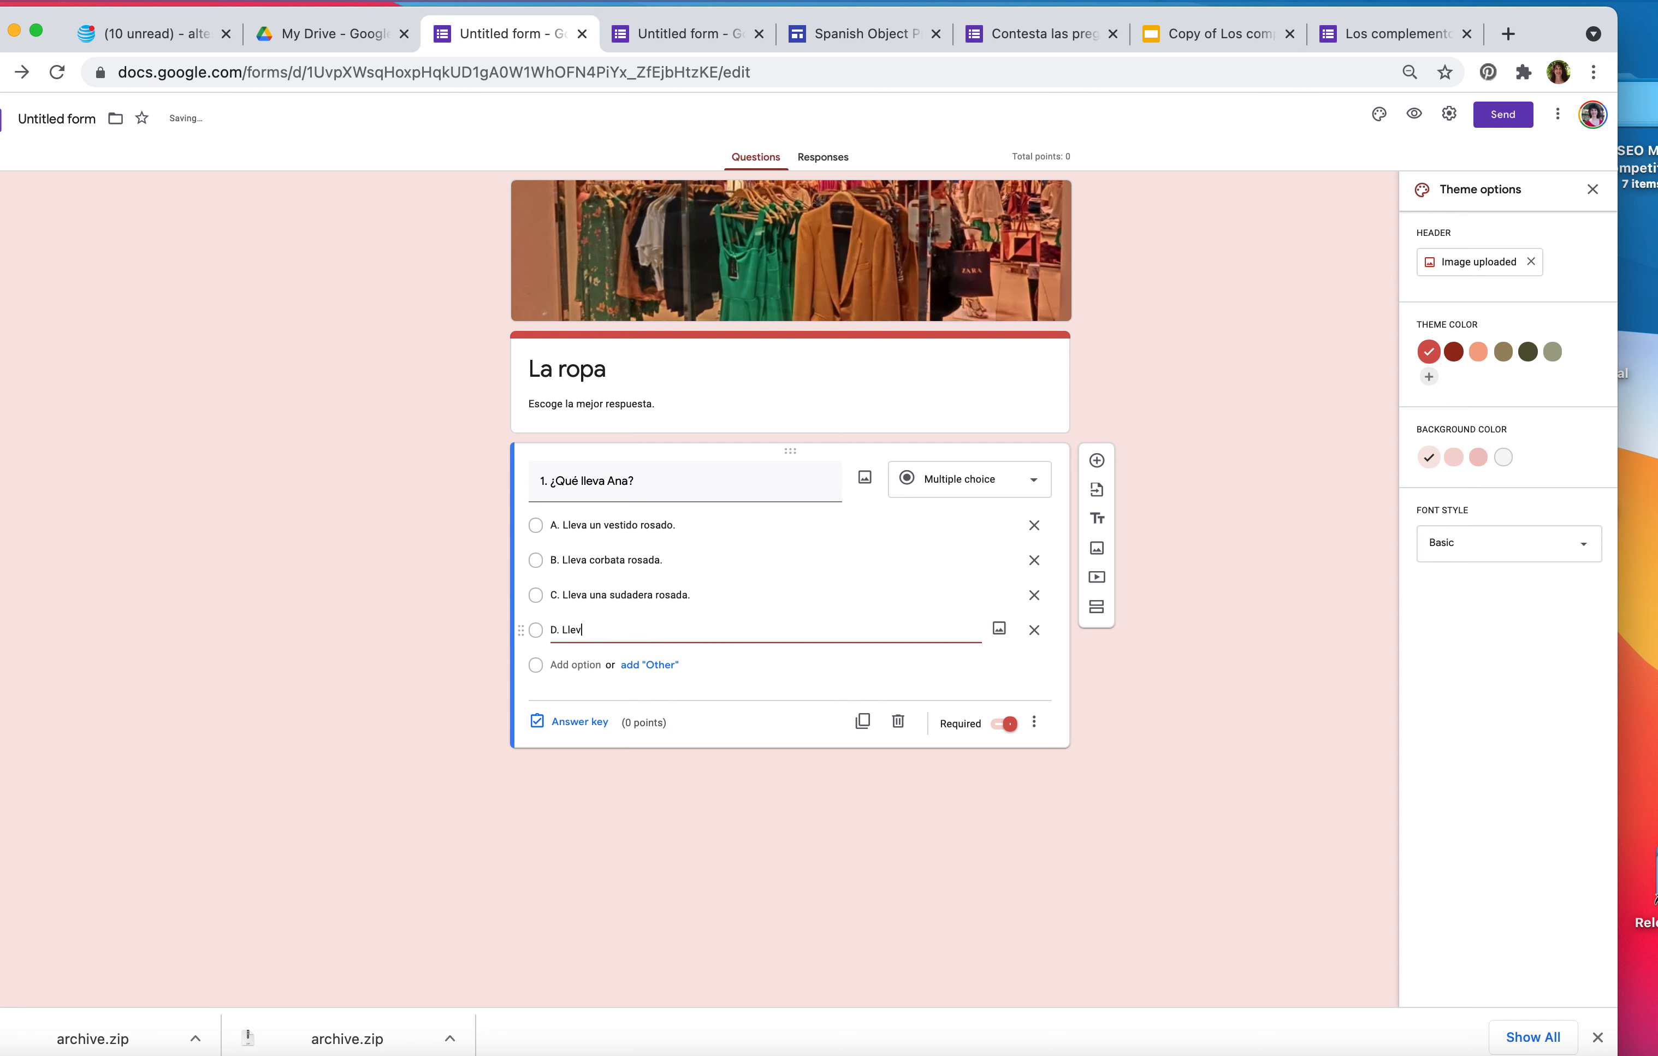
type("a una falda rosas")
key("BackSpace")
type("da.")
left_click(562, 665)
type("E. Ninguna")
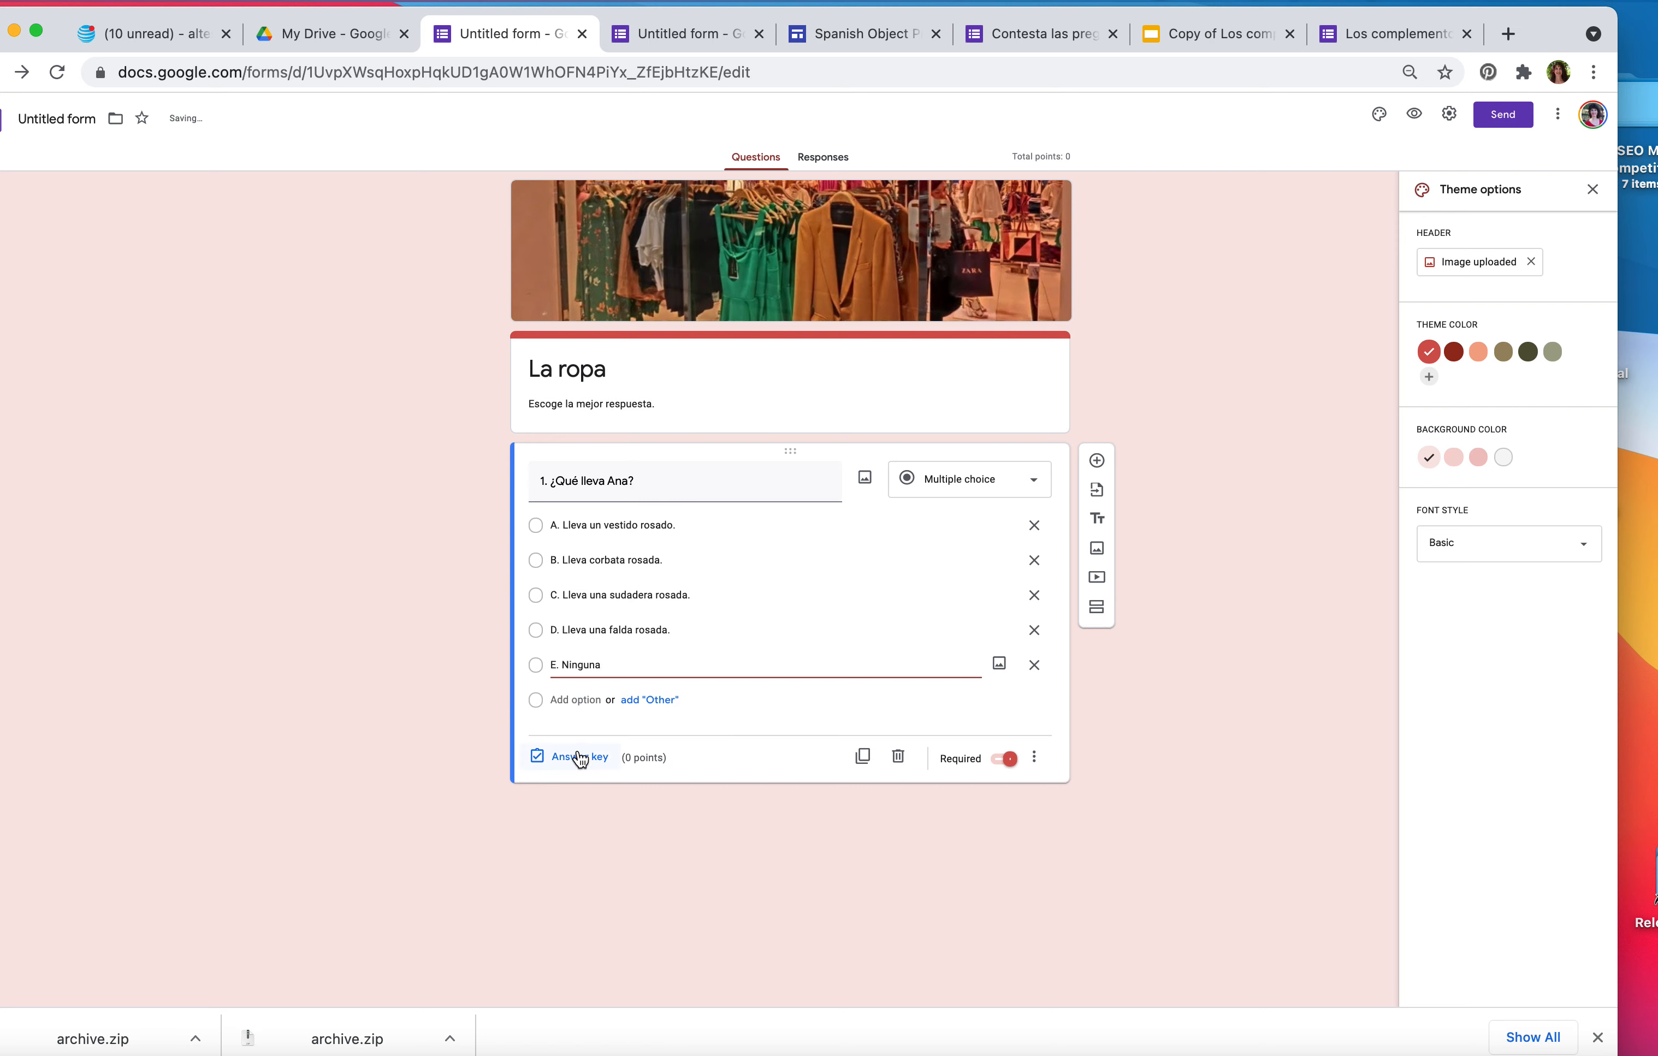
Insert the image lrc_clothing_color-dress.png from the clothing folder into the first question.
left_click(865, 480)
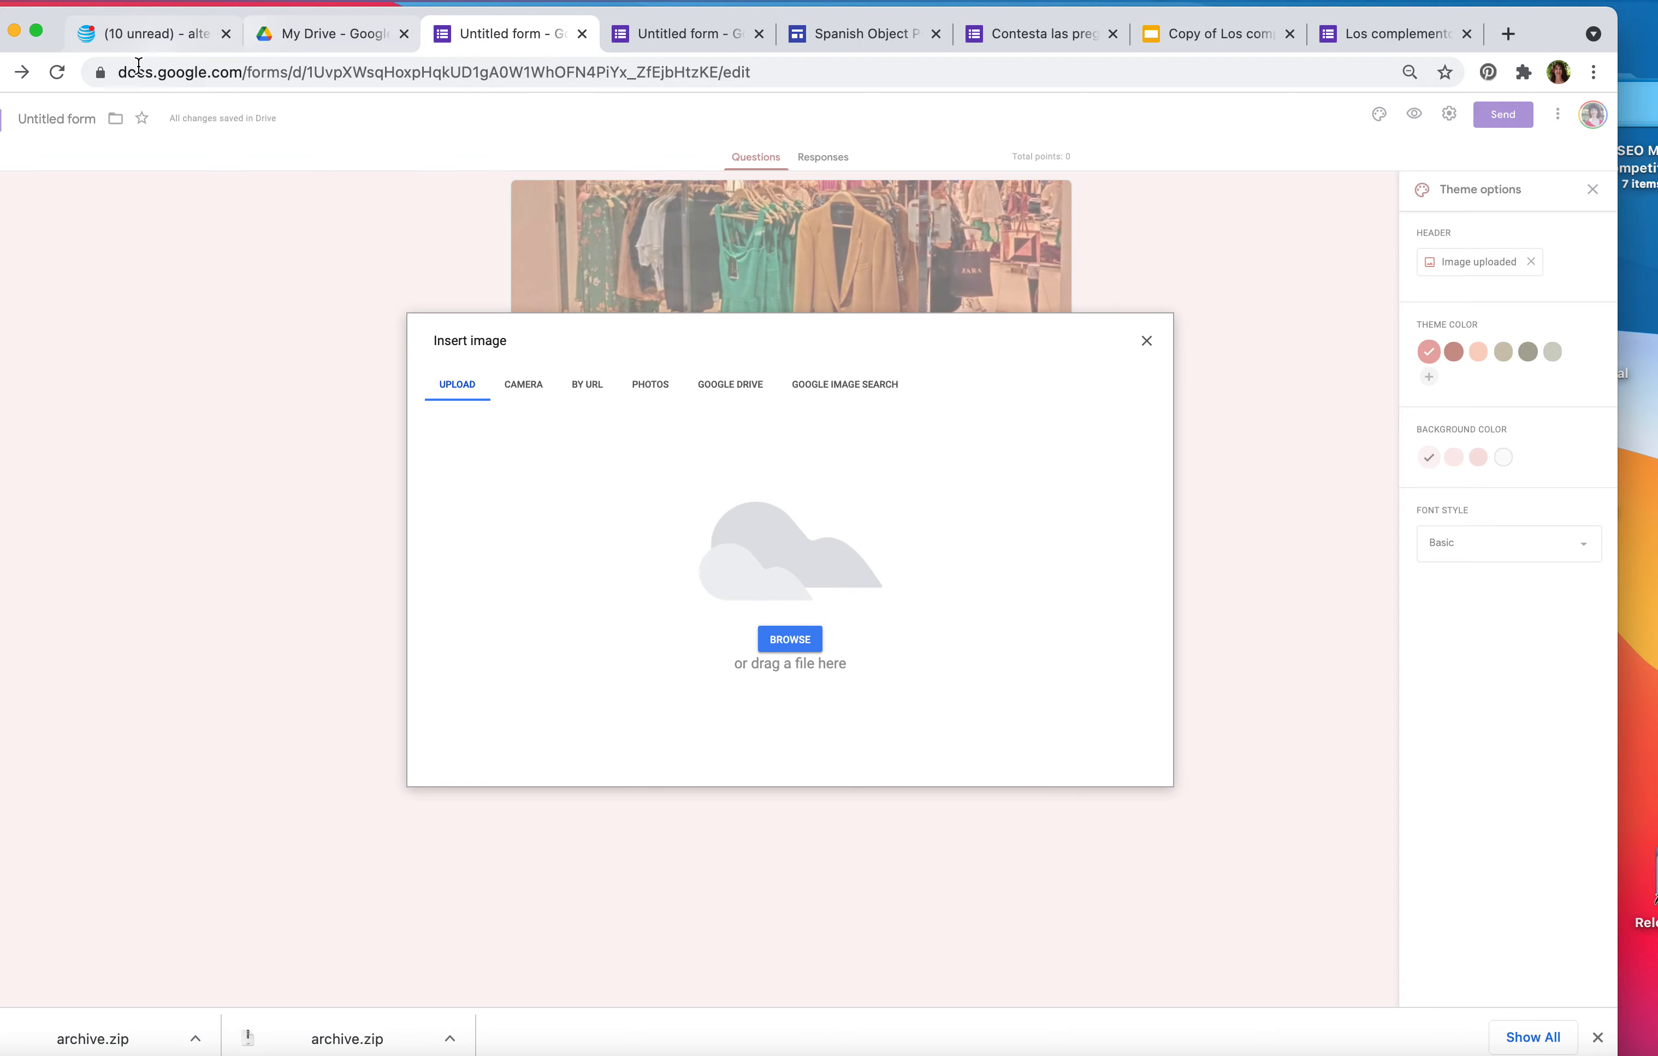
left_click(789, 639)
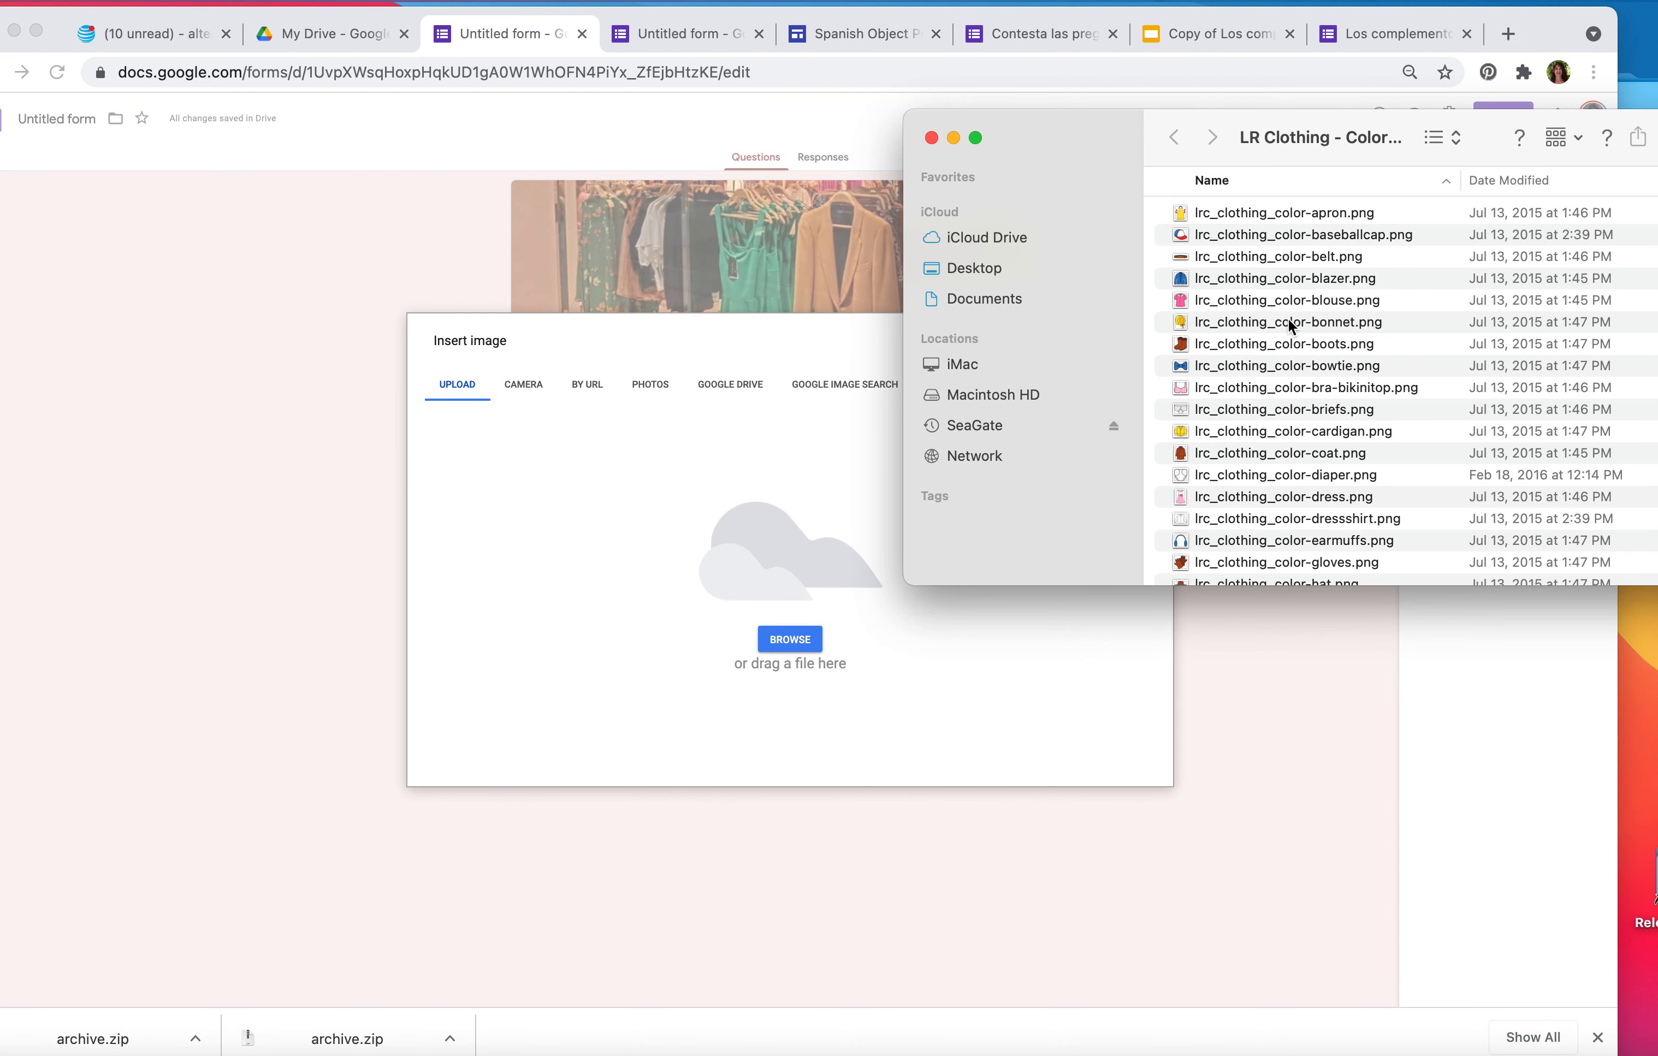
scroll(1263, 325, "down", 5)
left_click_drag(1183, 381, 809, 516)
left_click(1640, 202)
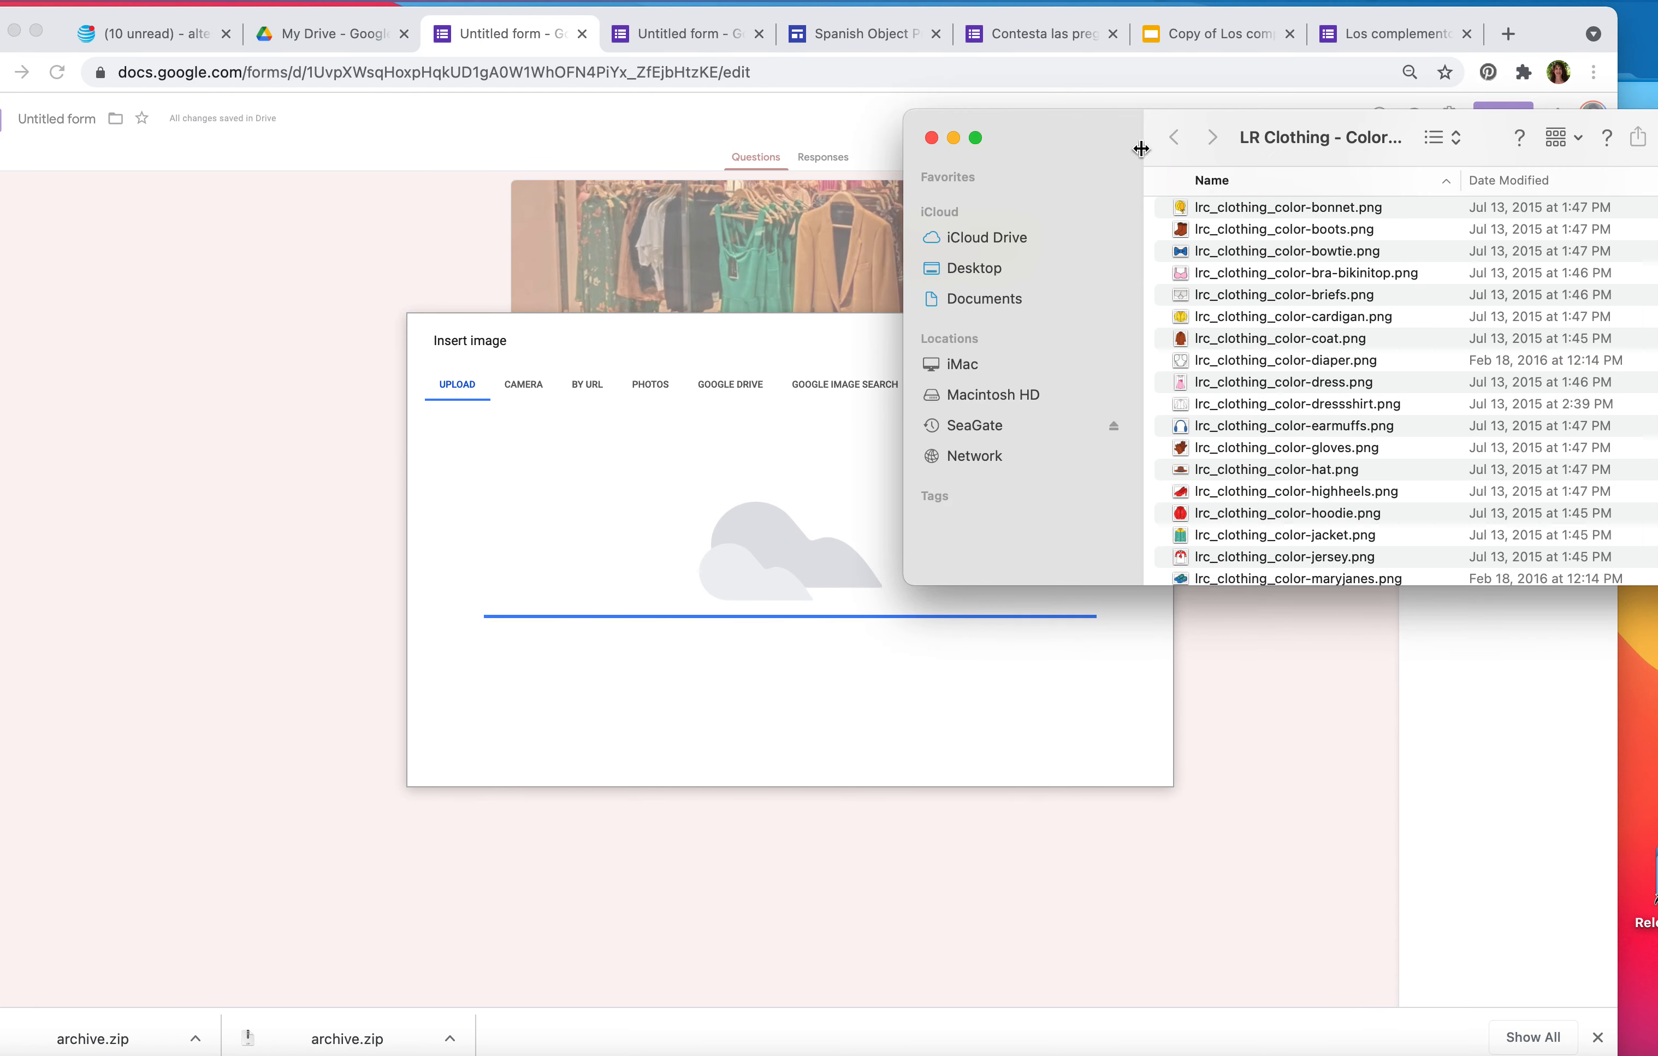
left_click(930, 137)
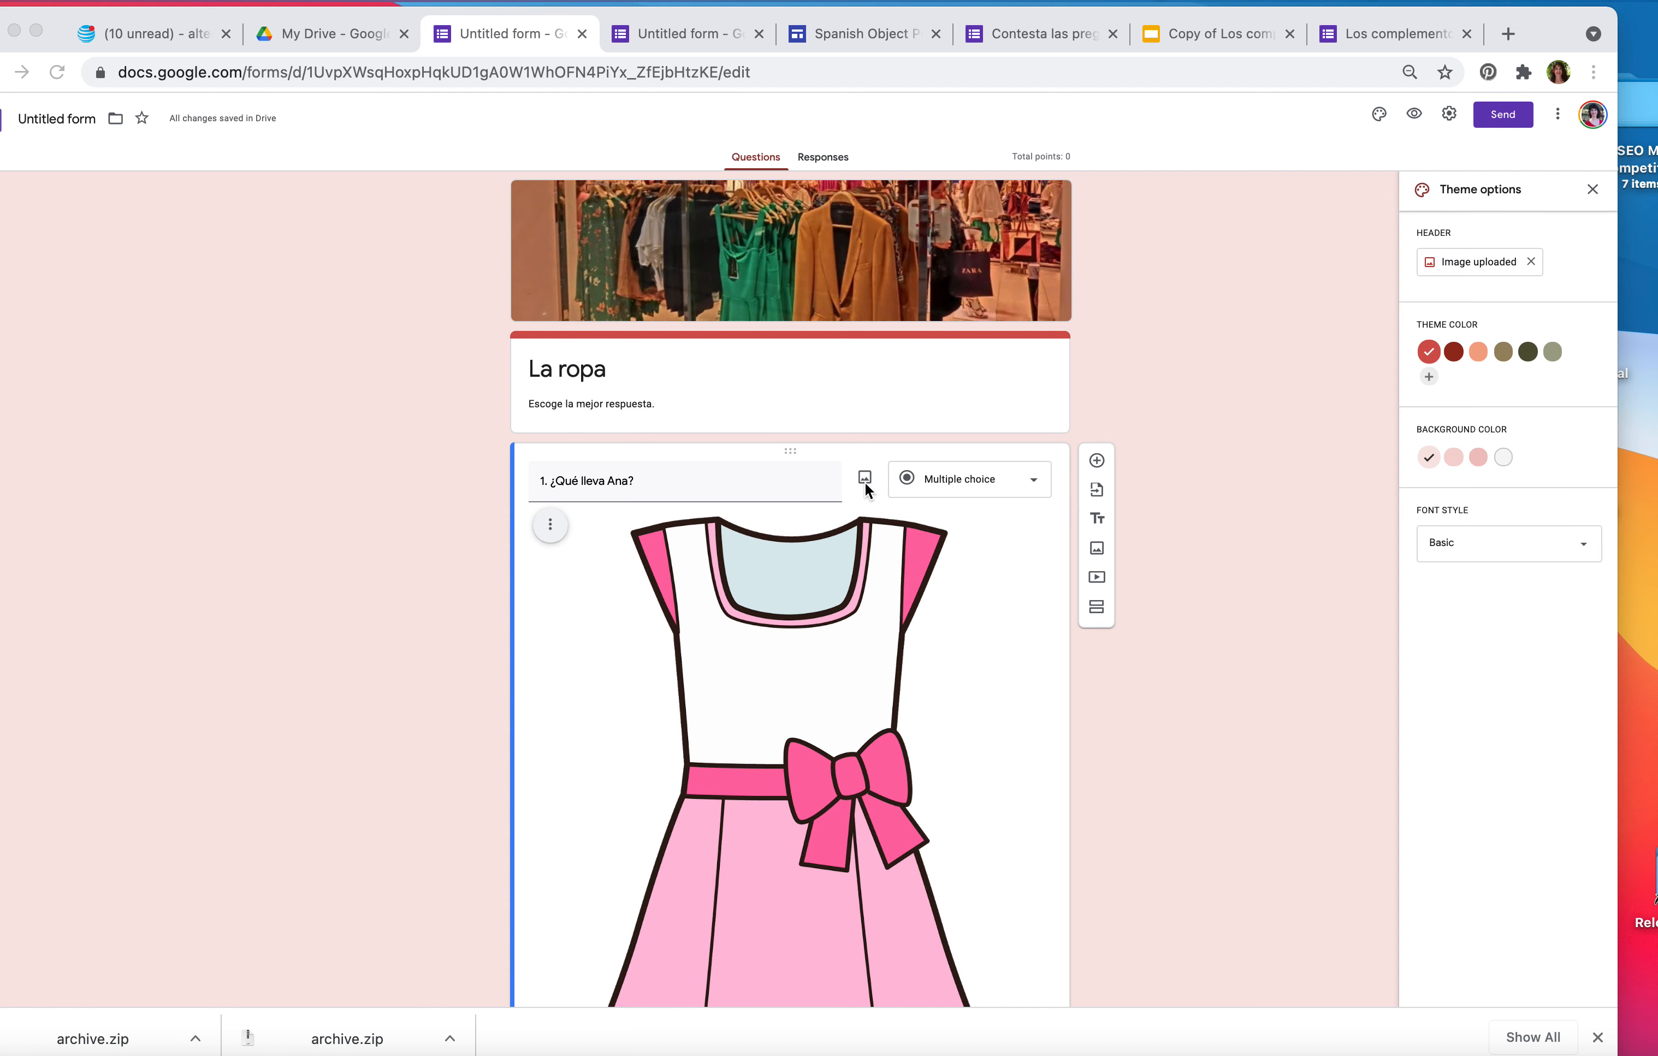
Shrink the dress image in the question to about half its inserted width.
left_click(841, 603)
scroll(841, 603, "down", 5)
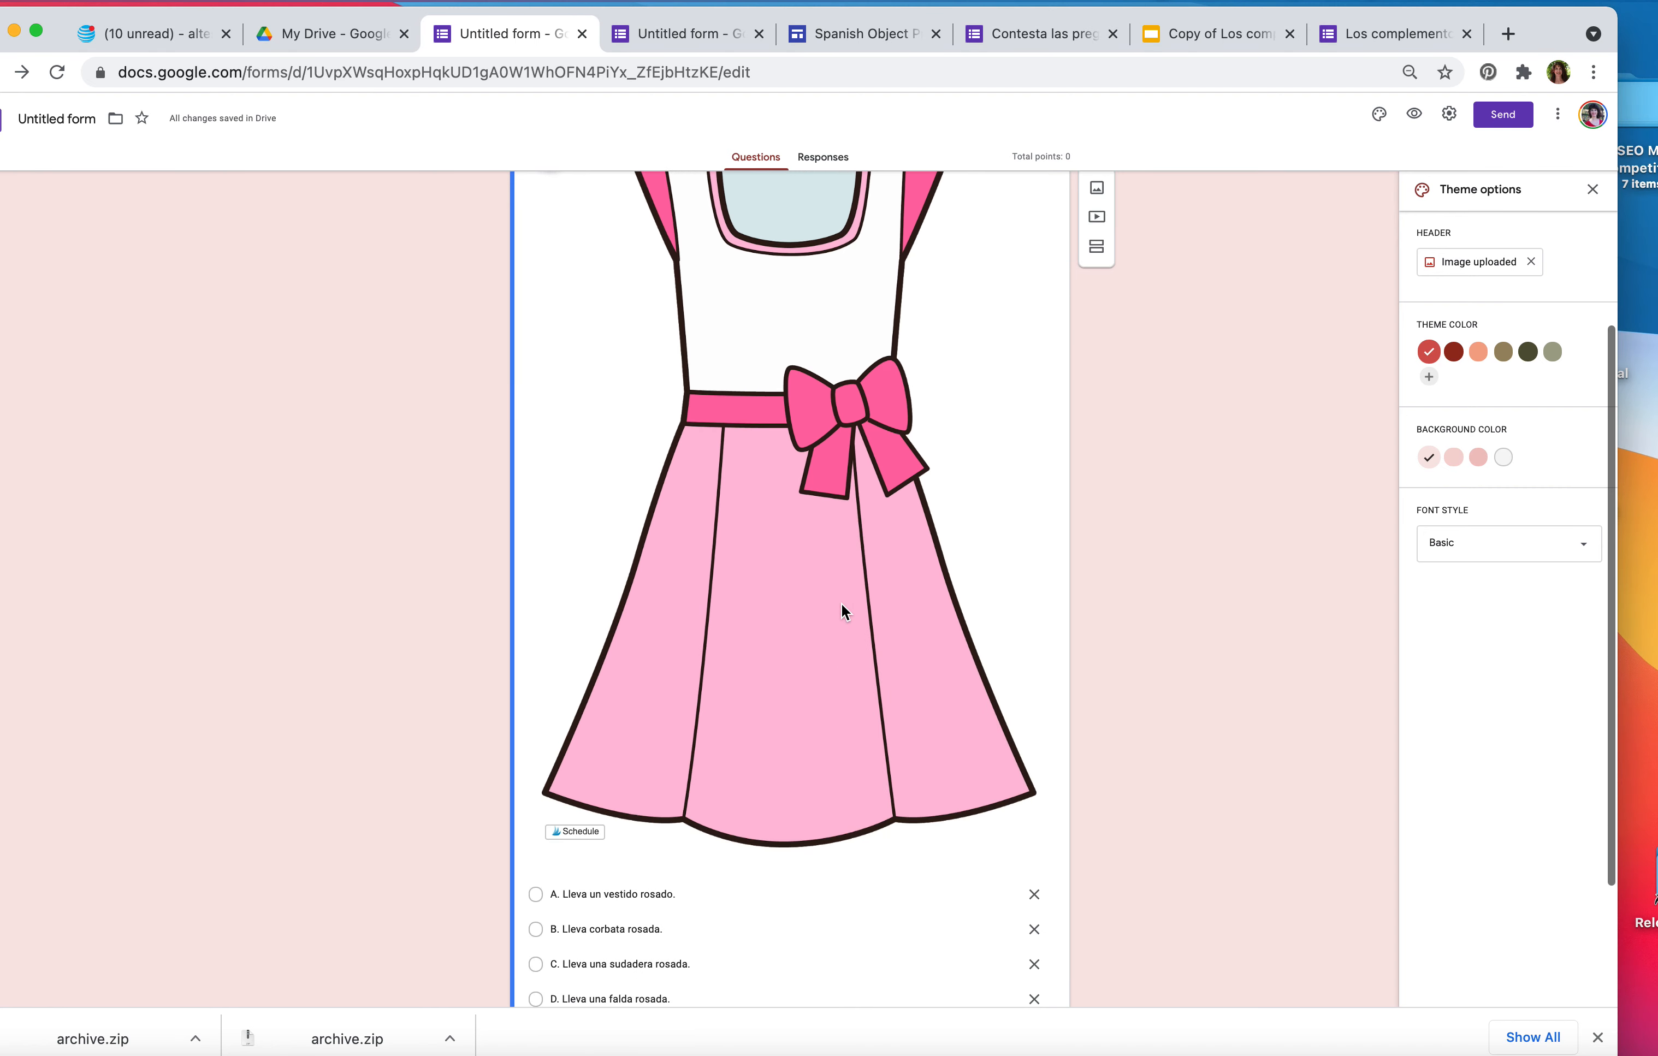
left_click(860, 643)
left_click_drag(1038, 852, 777, 454)
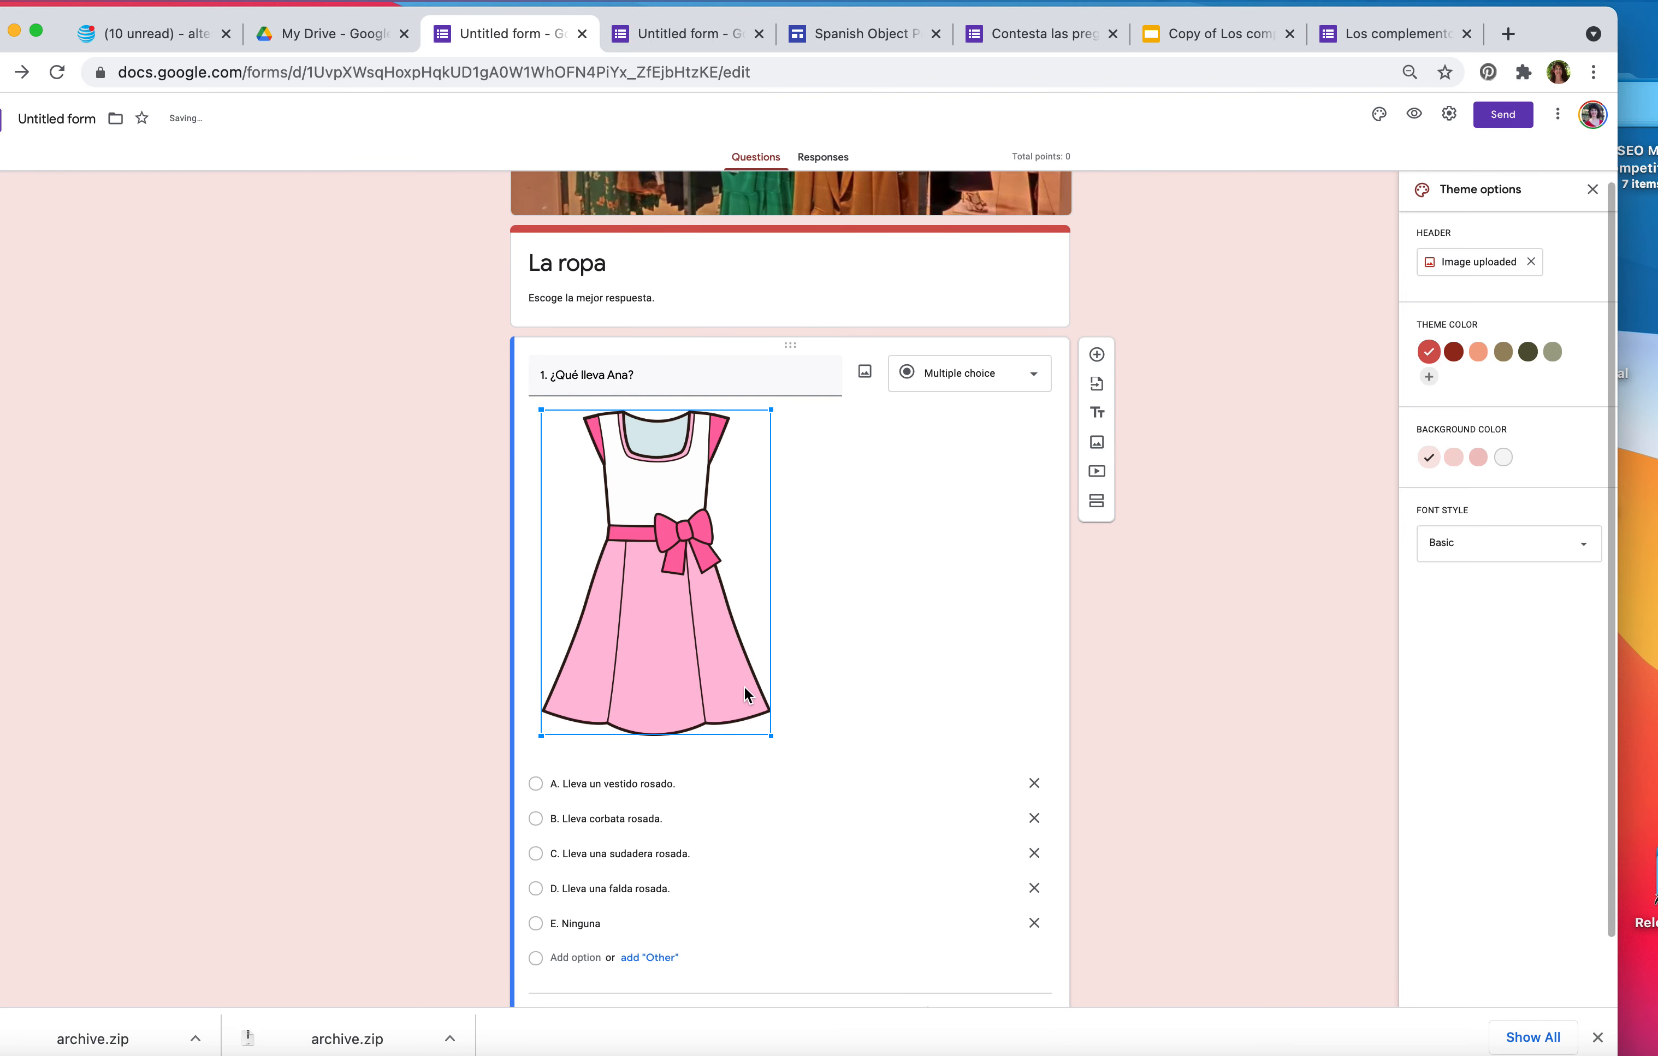
Set "A. Lleva un vestido rosado." as the first question's correct answer and make it worth 1 point.
scroll(829, 677, "down", 1)
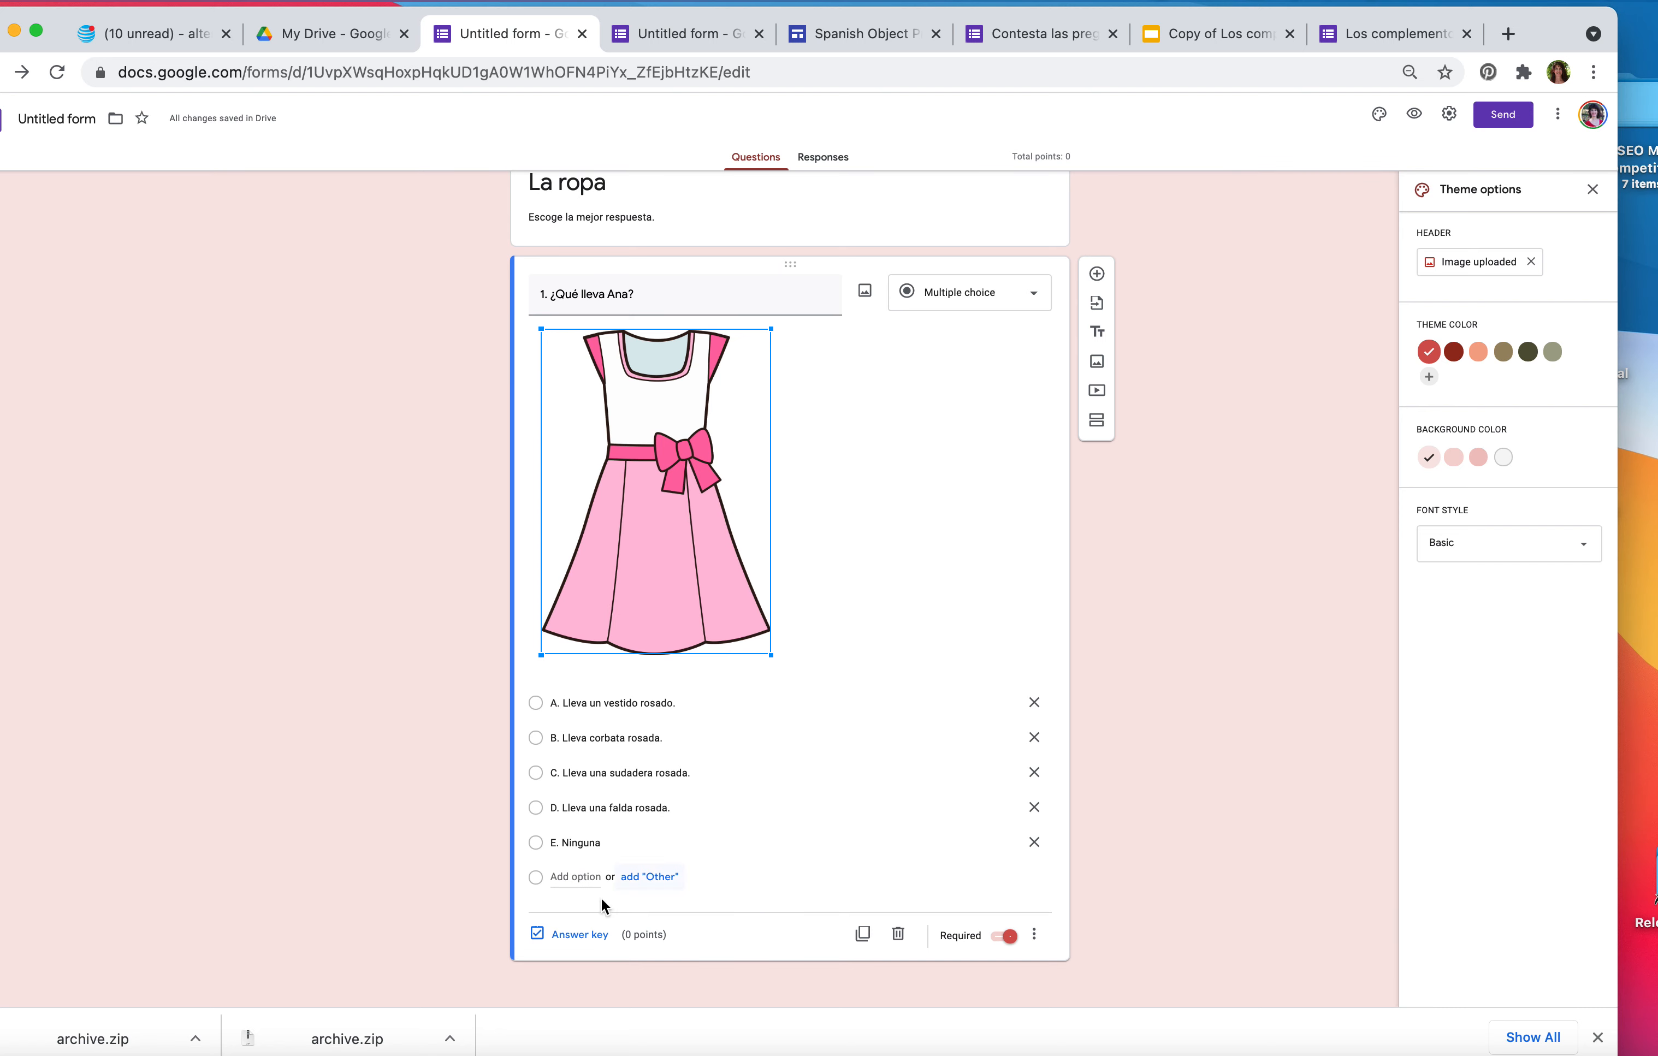
left_click(576, 938)
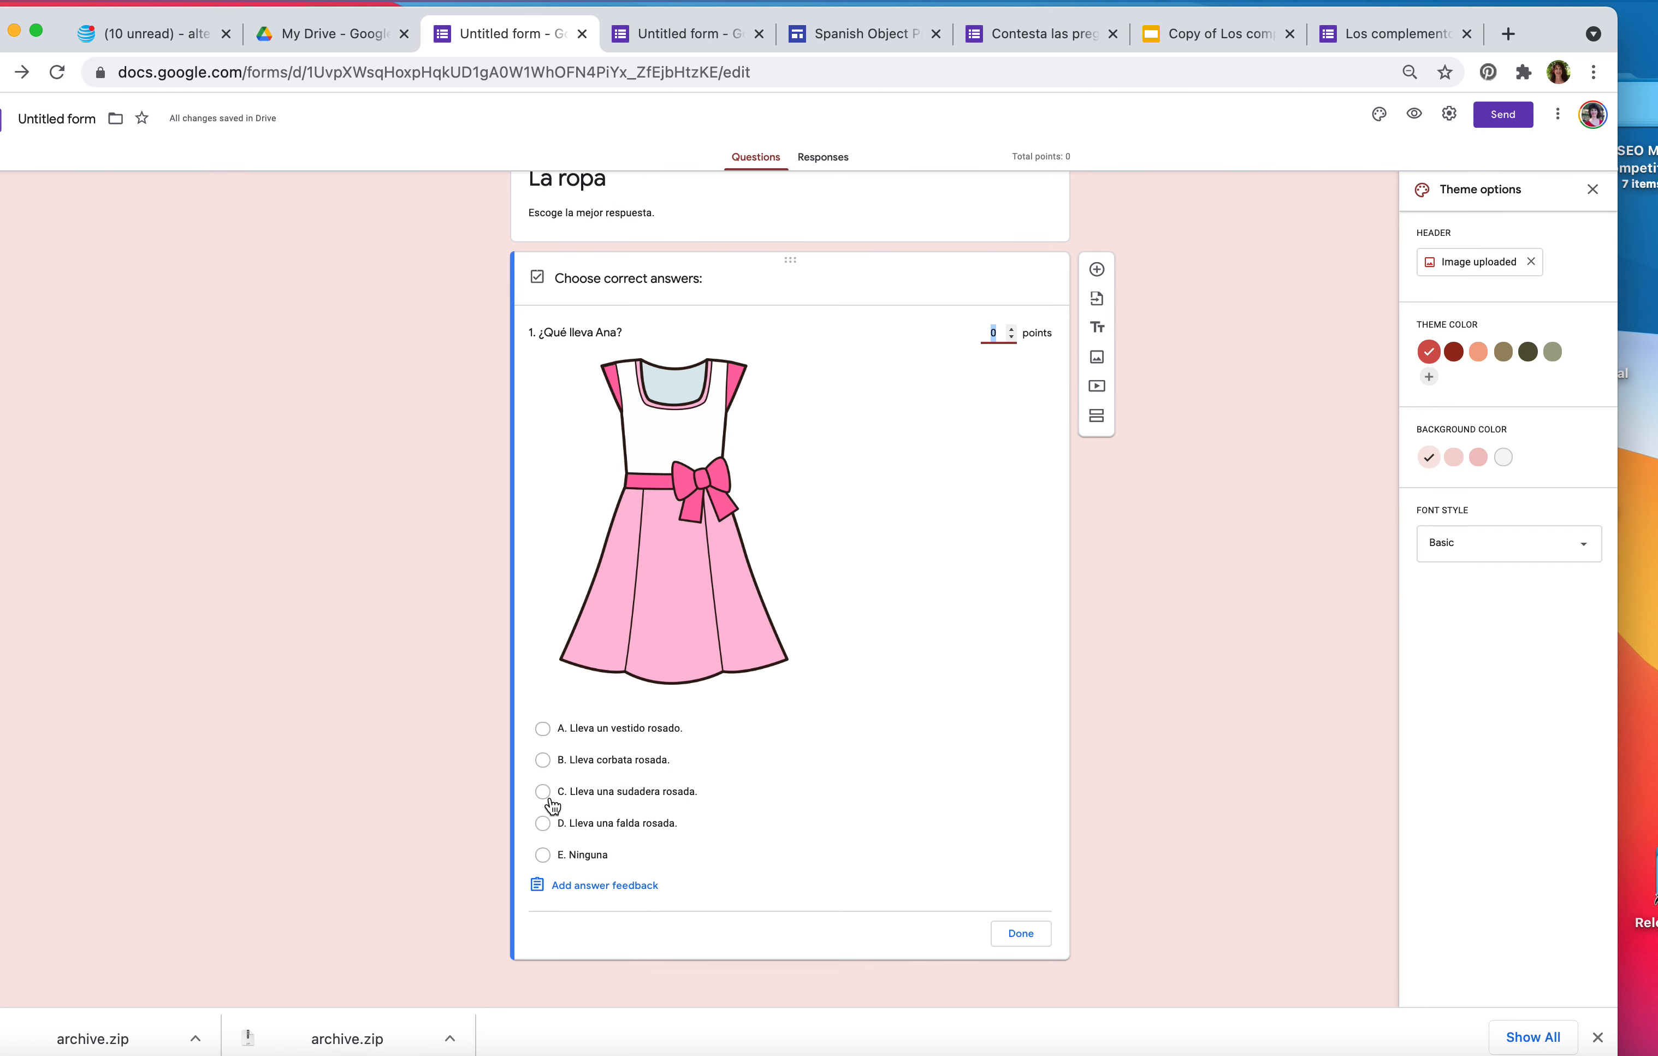
left_click(543, 728)
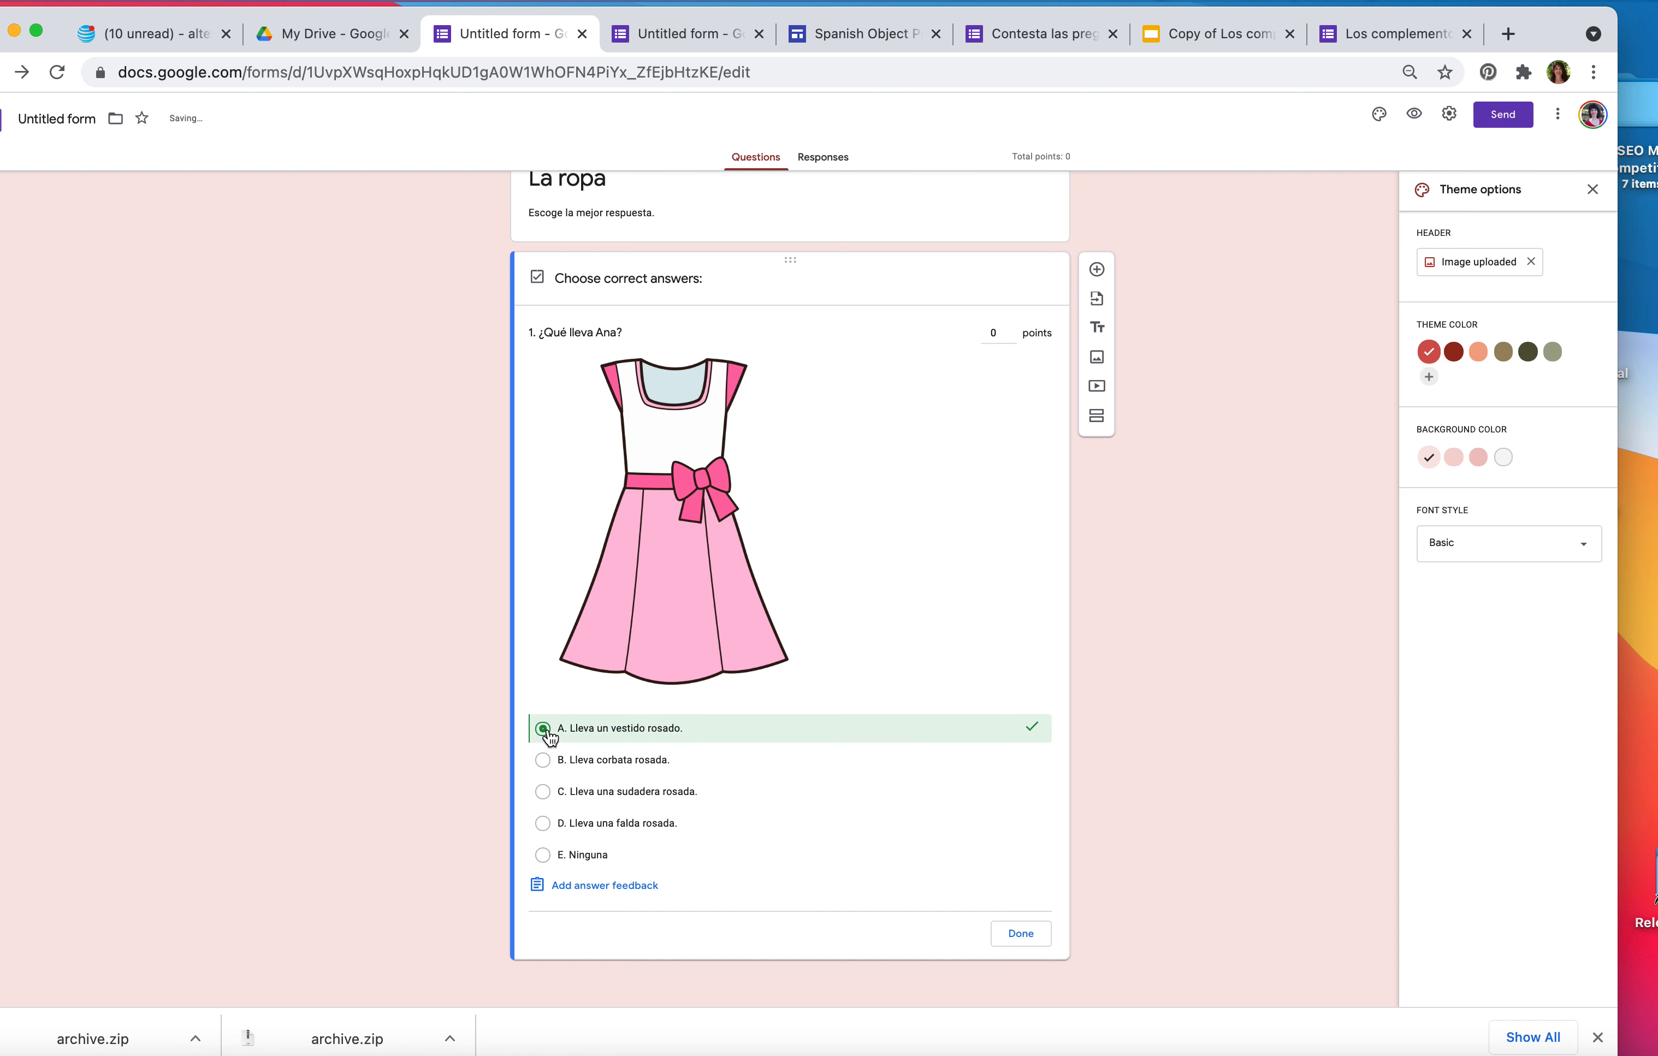
left_click(1010, 329)
left_click(1022, 934)
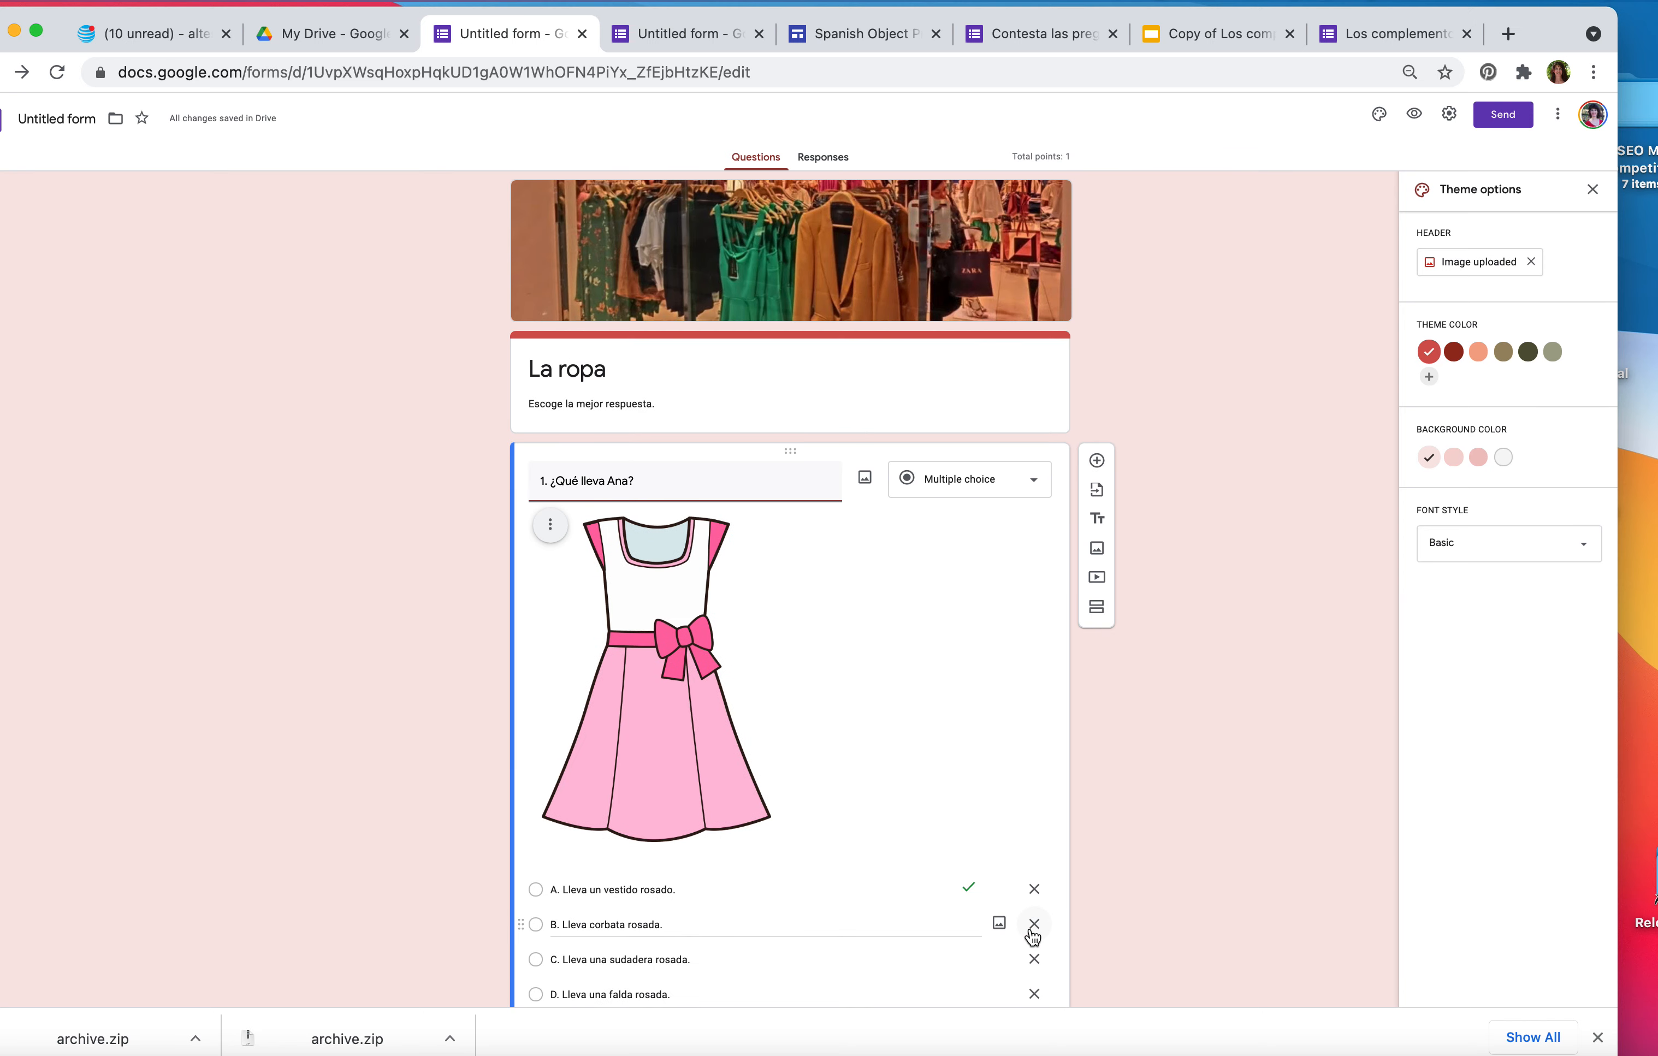
Duplicate the dress question and change the copy's question text to "1. ¿Qué lleva Pedro?".
scroll(1173, 861, "down", 3)
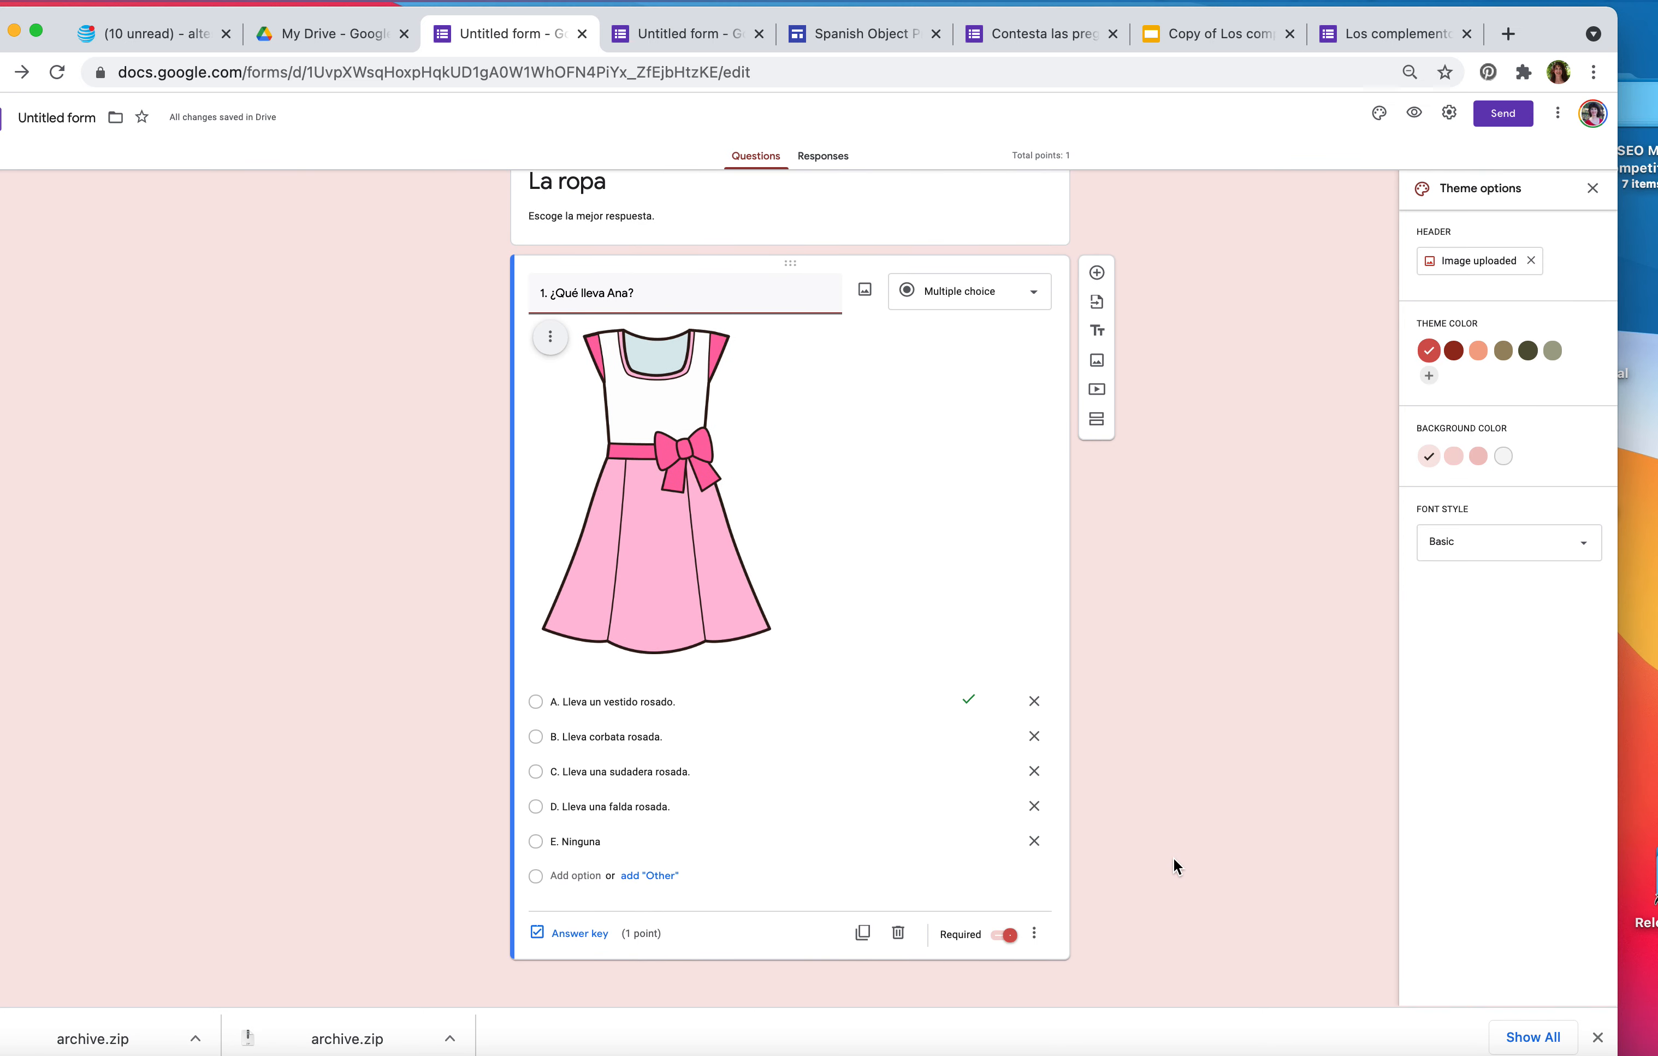
left_click(865, 940)
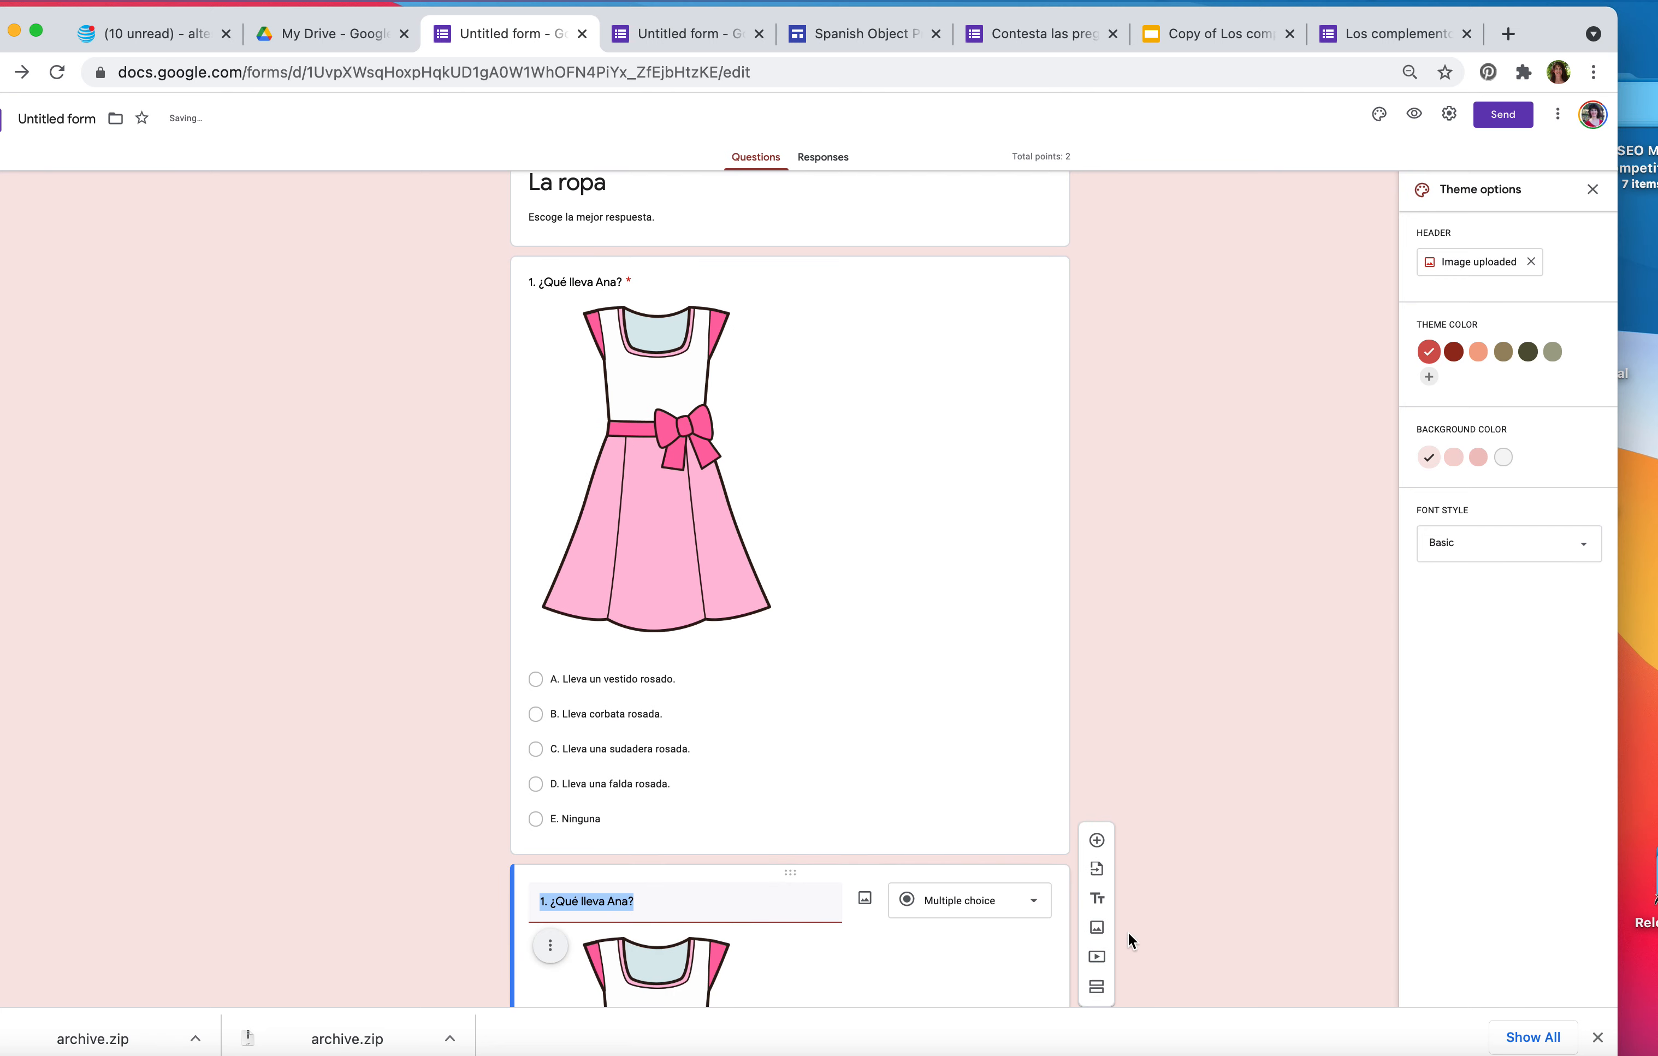
left_click_drag(654, 569, 553, 570)
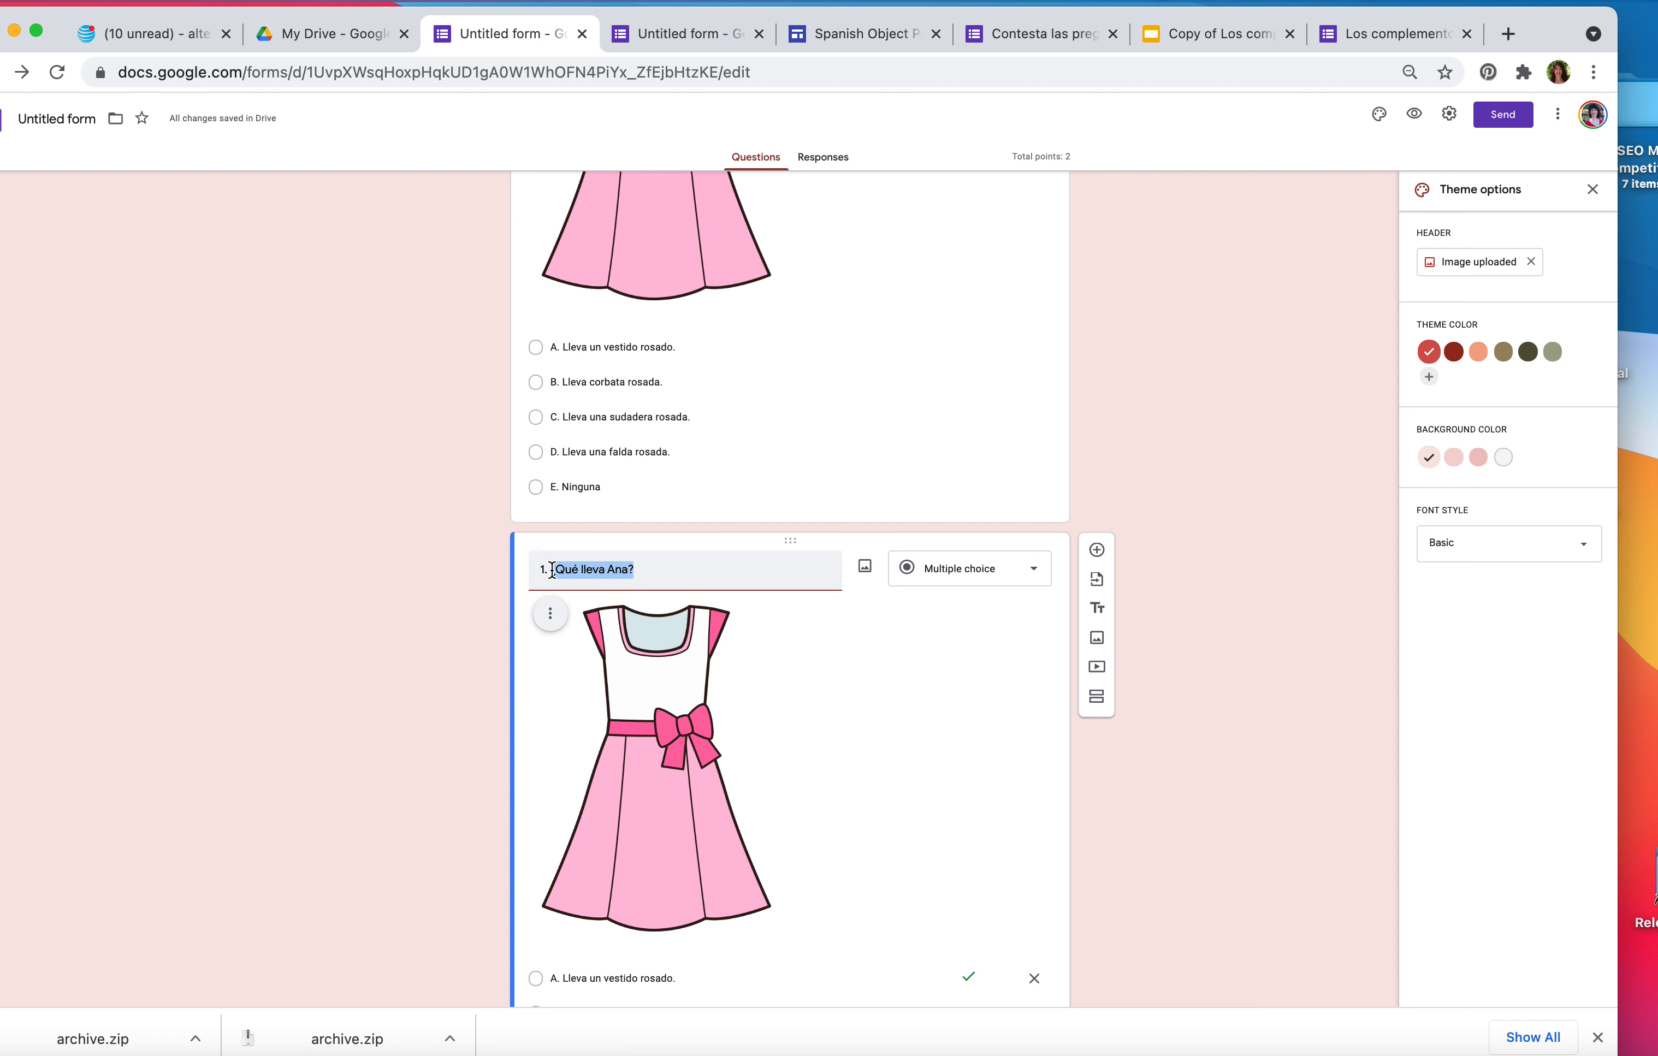
type("Qué lleva Pedro")
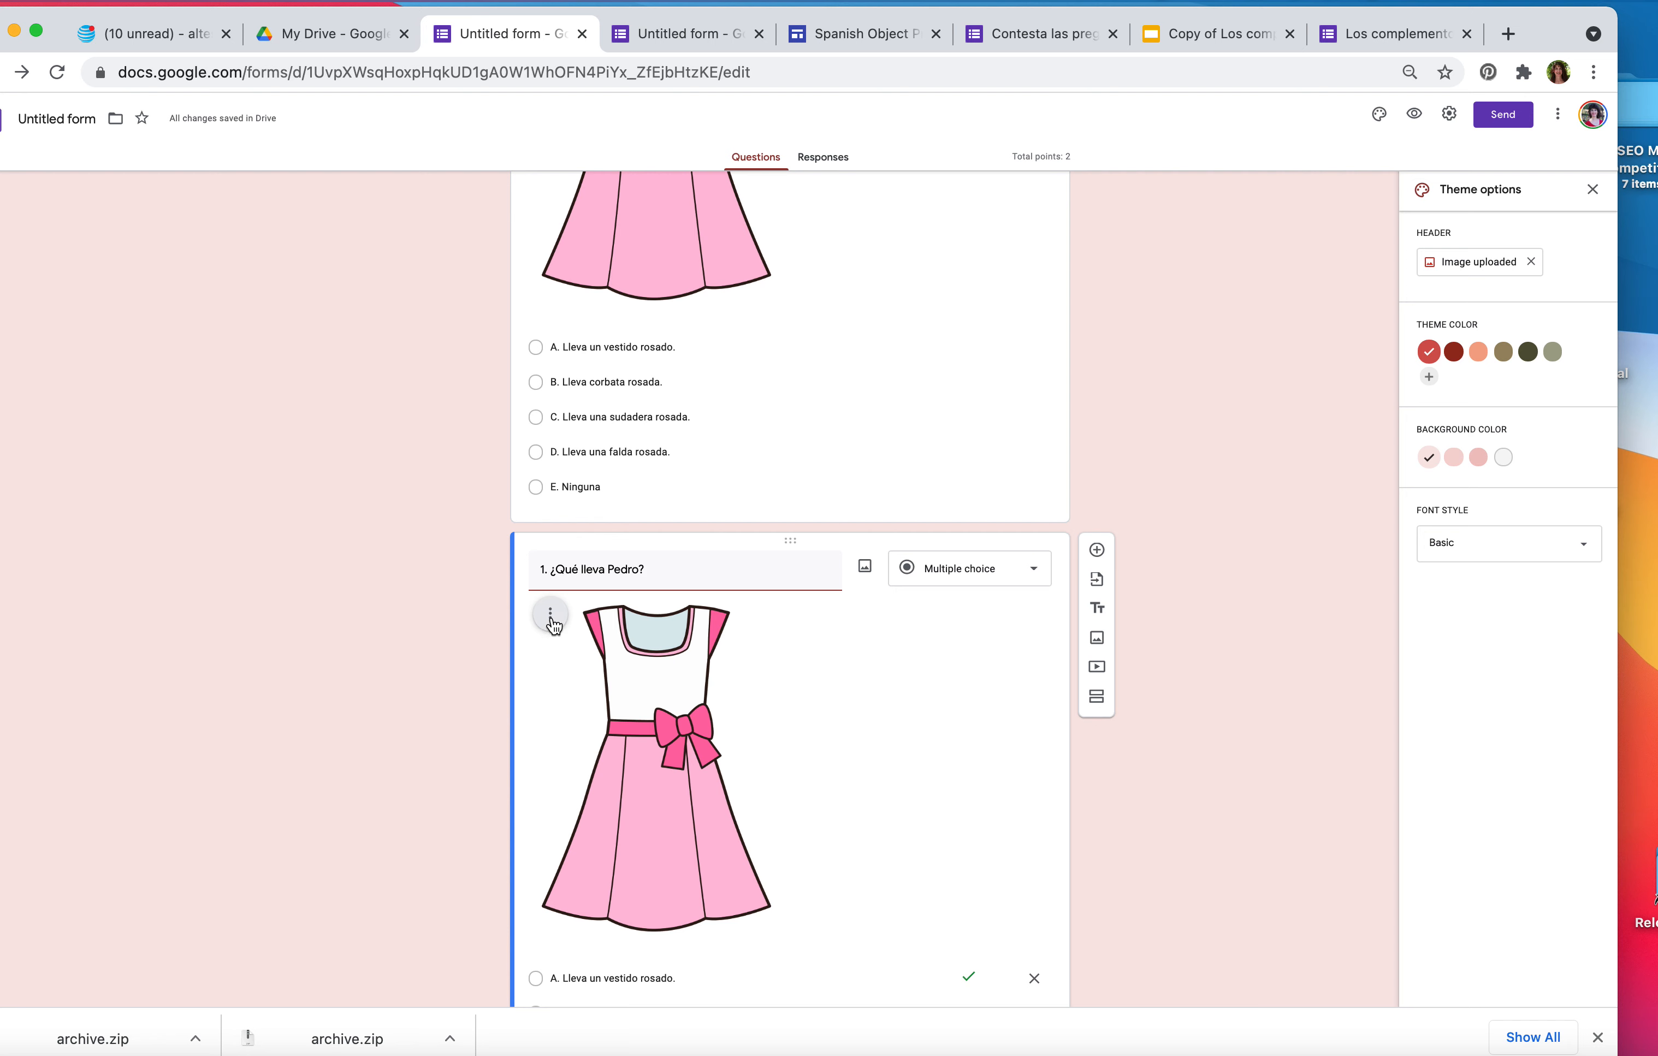
Replace the dress image in the duplicated question with lrc_clothing_color-socks.png from the clothing folder.
left_click(551, 616)
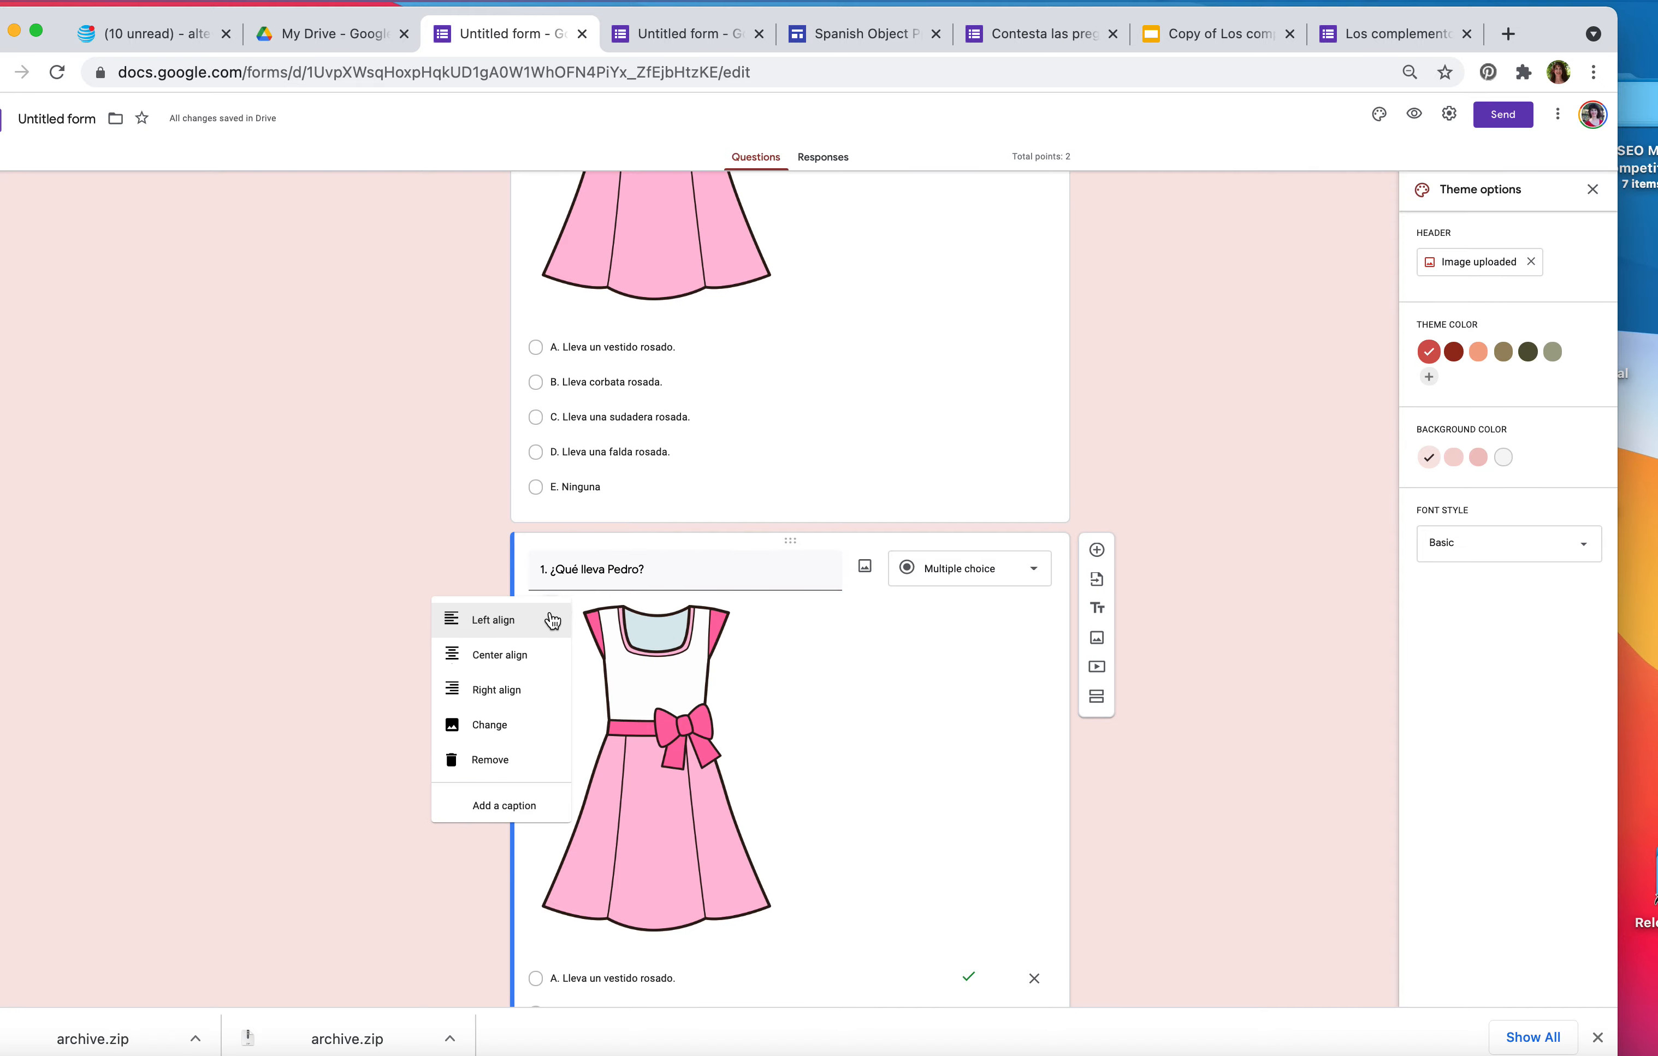
left_click(487, 725)
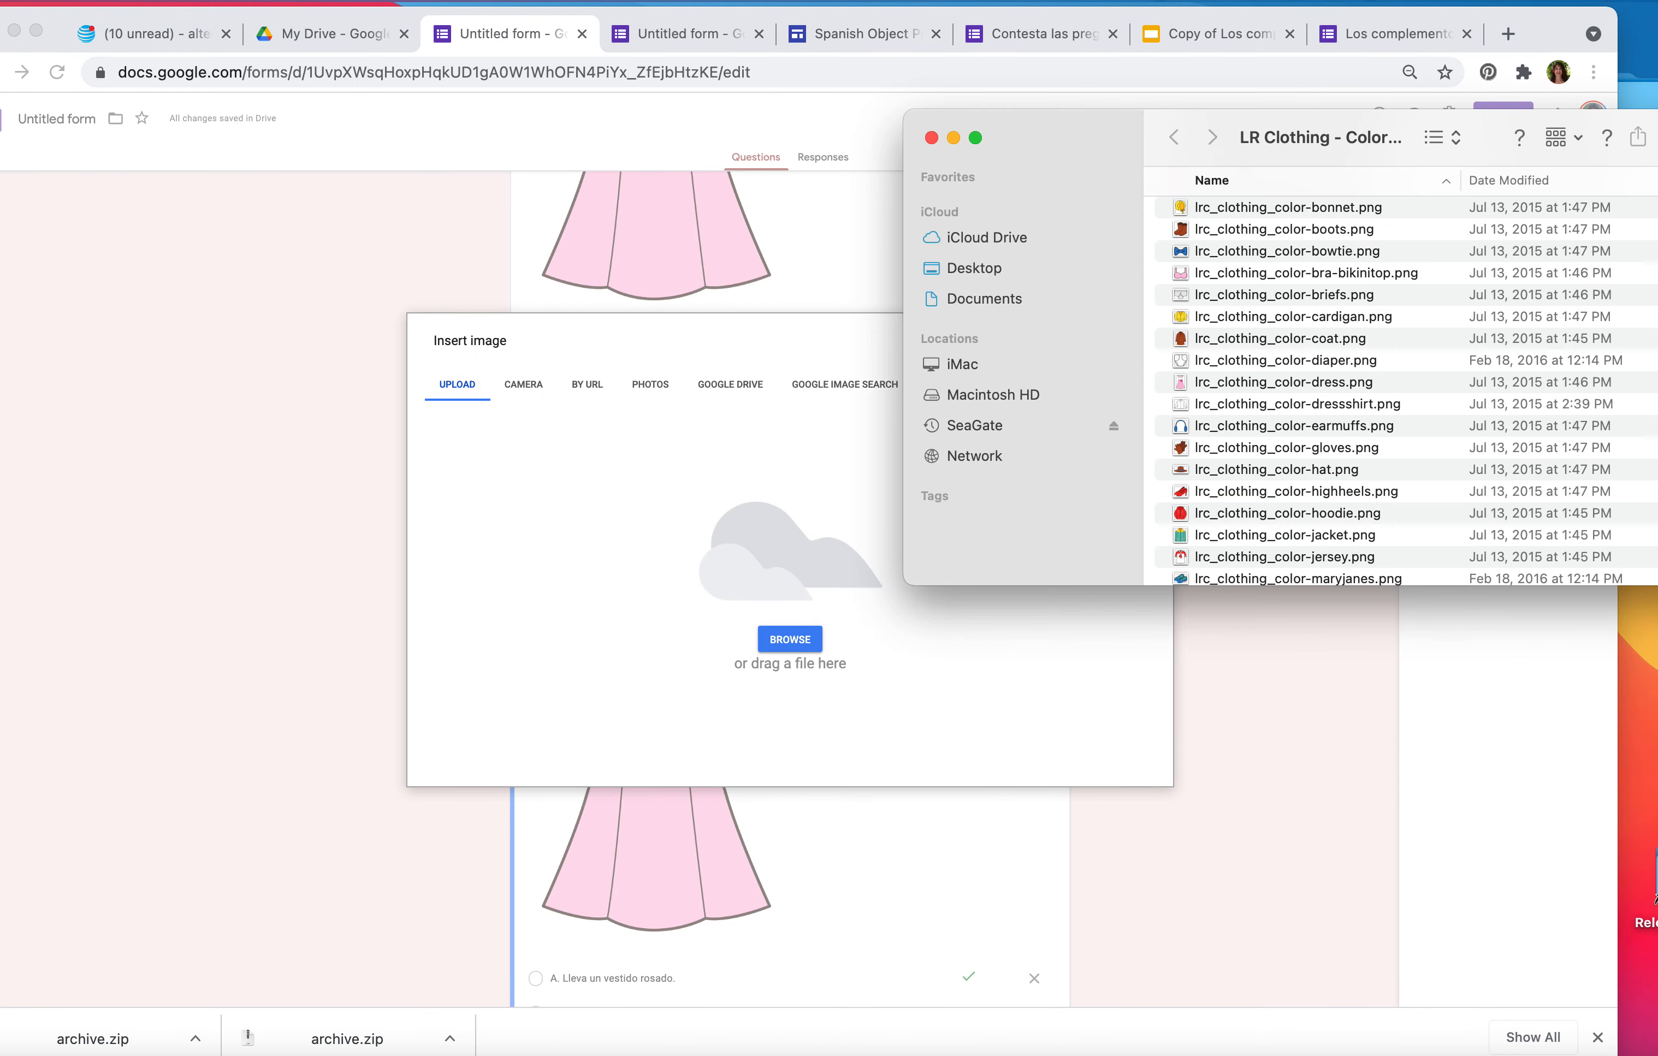
scroll(1266, 411, "down", 4)
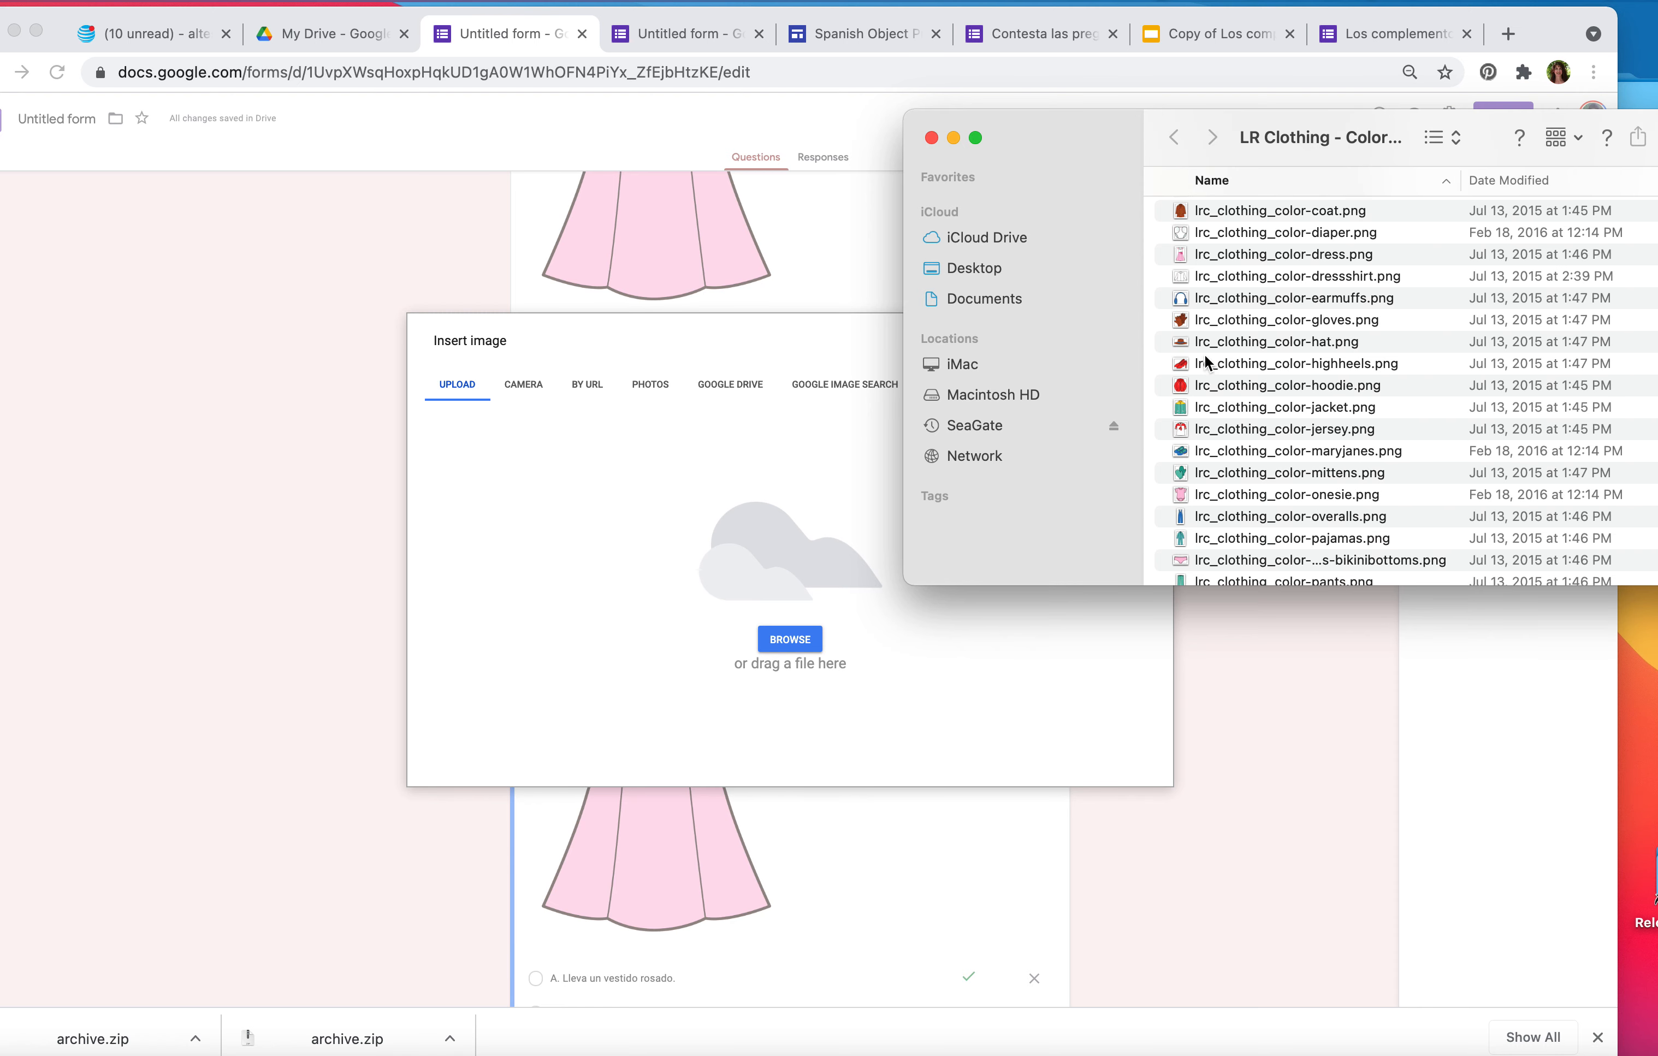
left_click(1183, 321)
scroll(1228, 376, "down", 8)
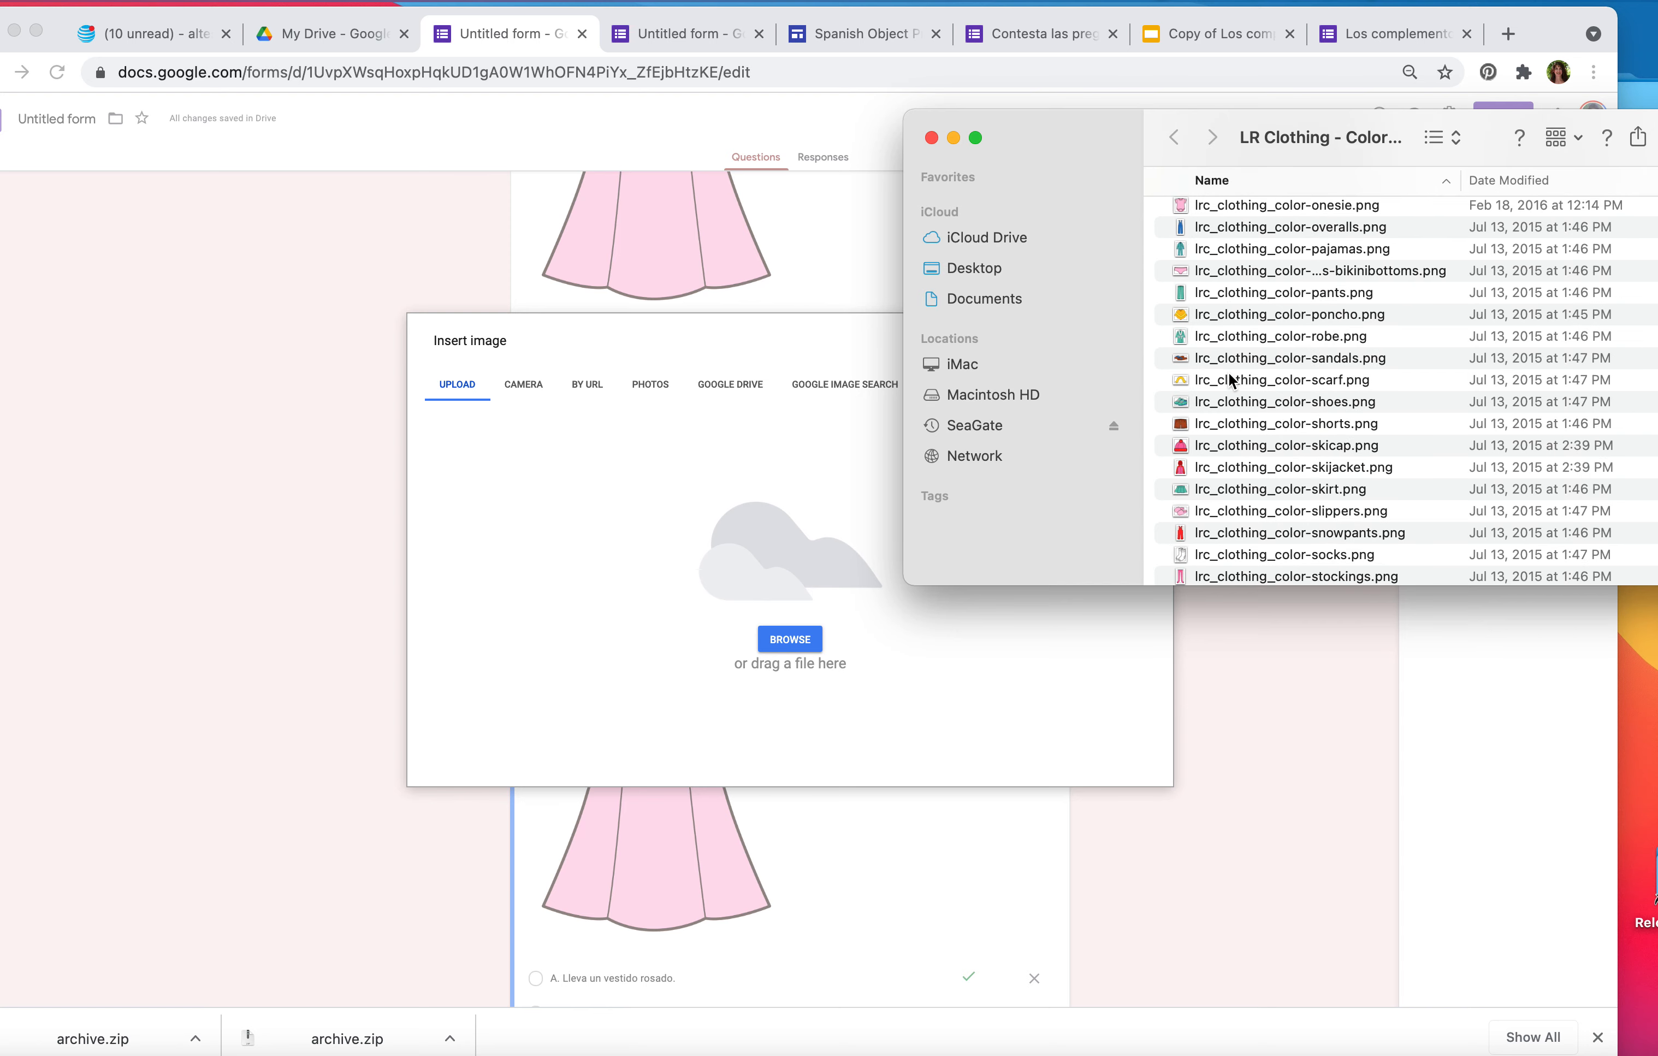
scroll(1228, 372, "up", 5)
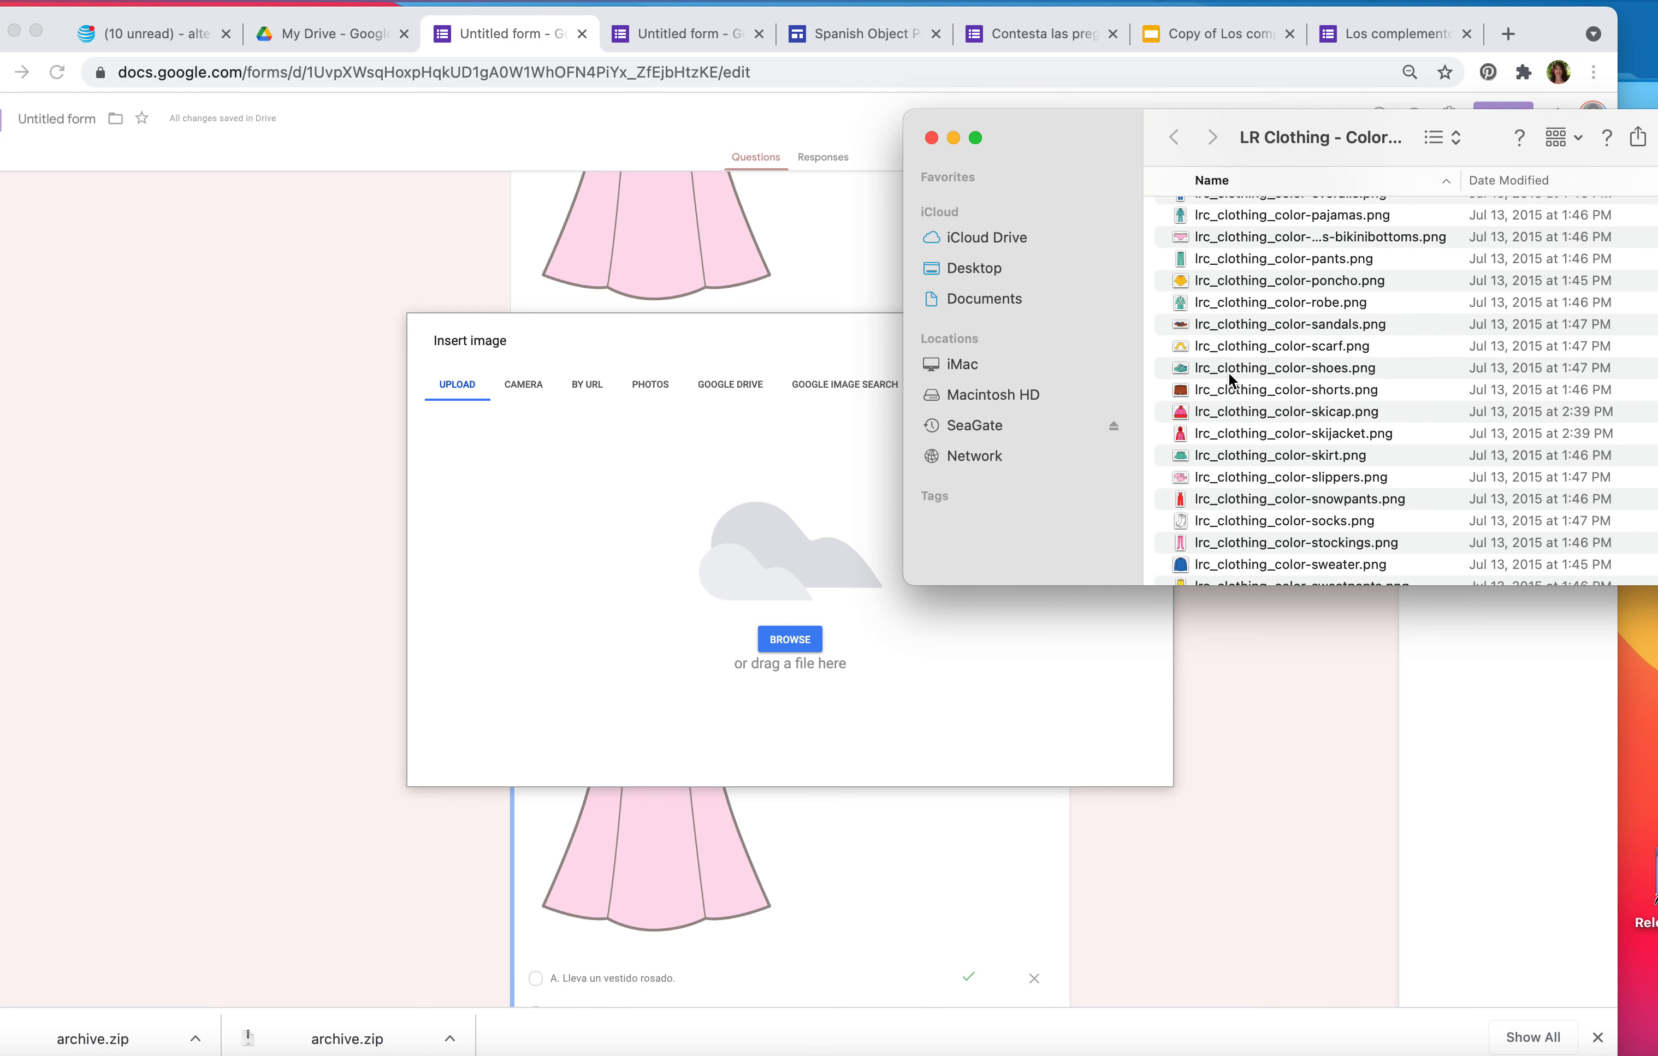
scroll(1228, 372, "up", 3)
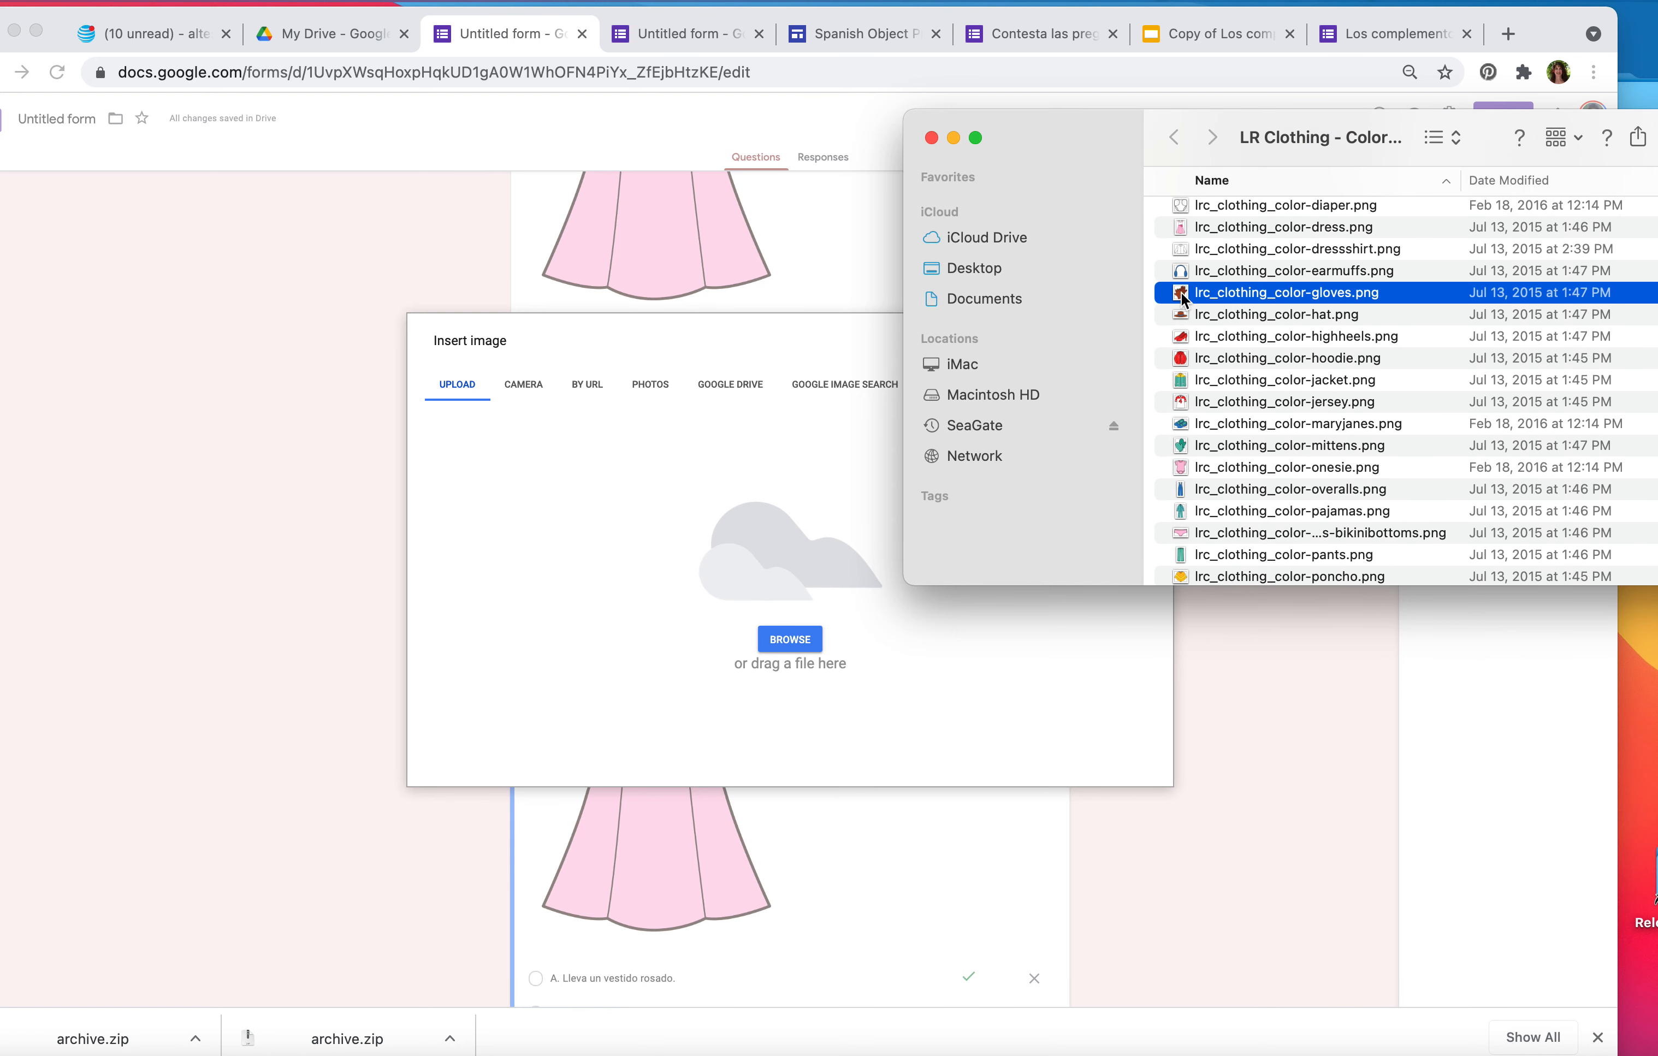
scroll(1273, 446, "down", 4)
scroll(1274, 446, "down", 3)
left_click_drag(1180, 522, 745, 554)
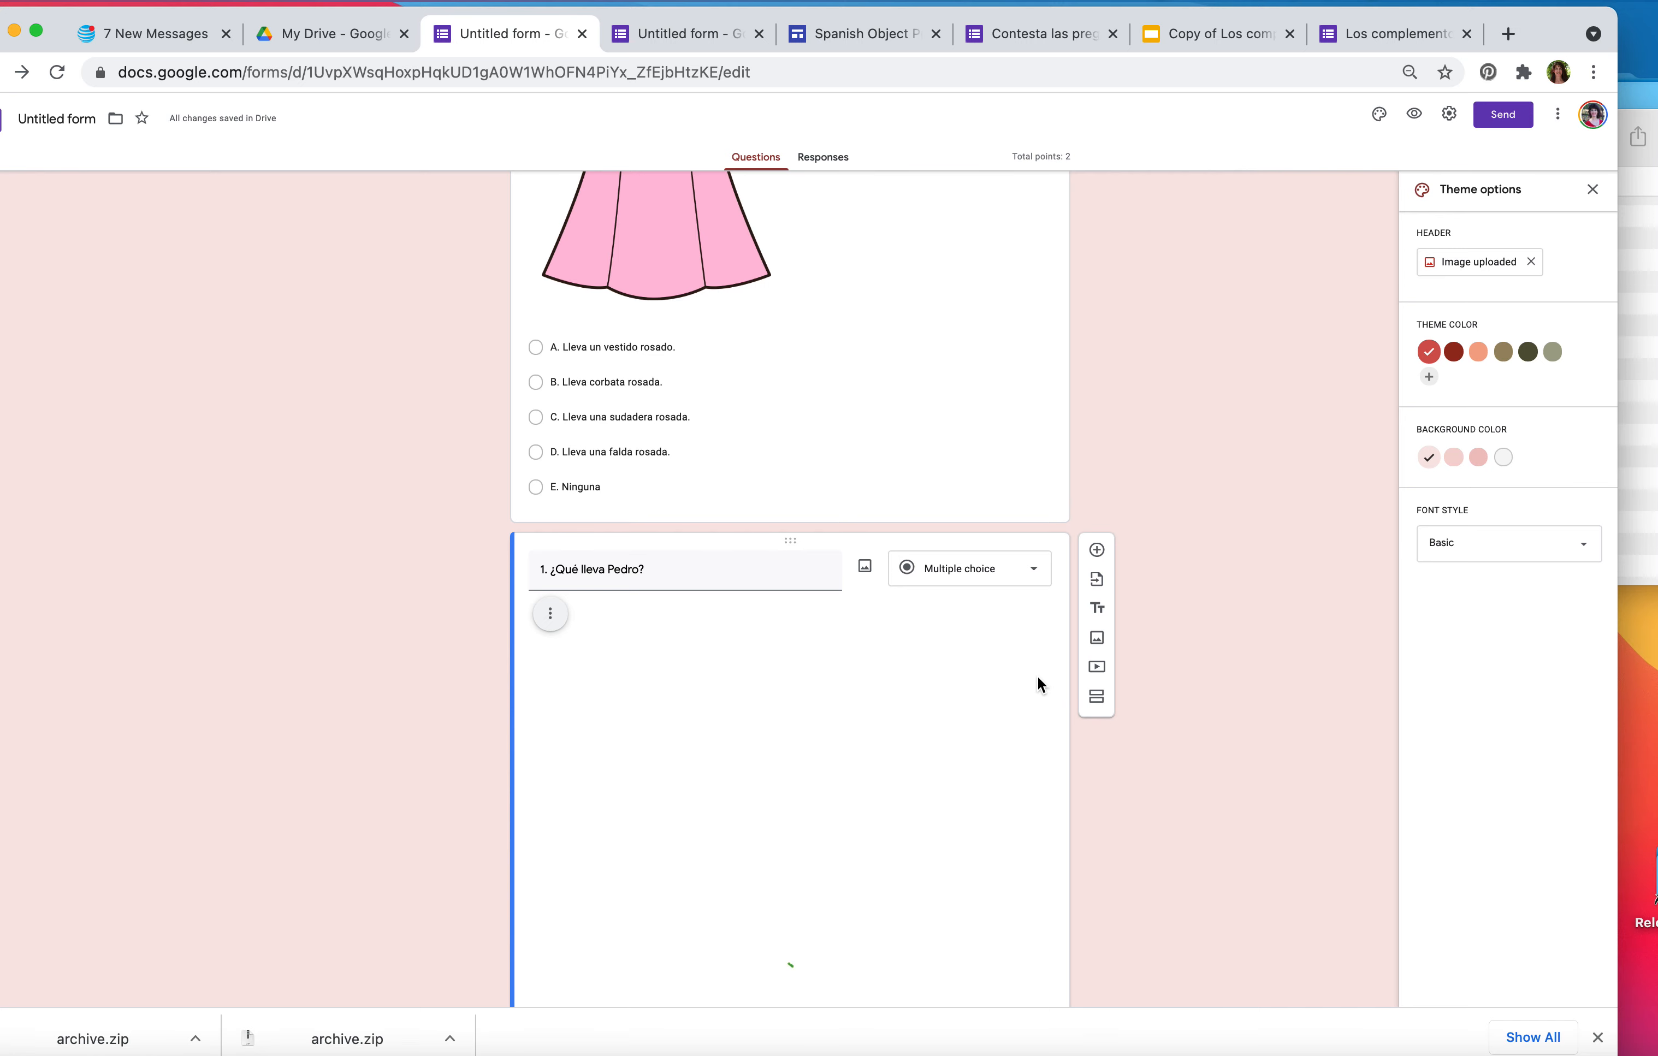
Shrink the socks image in the second question to about 40% of its inserted width.
left_click(977, 672)
scroll(976, 671, "down", 5)
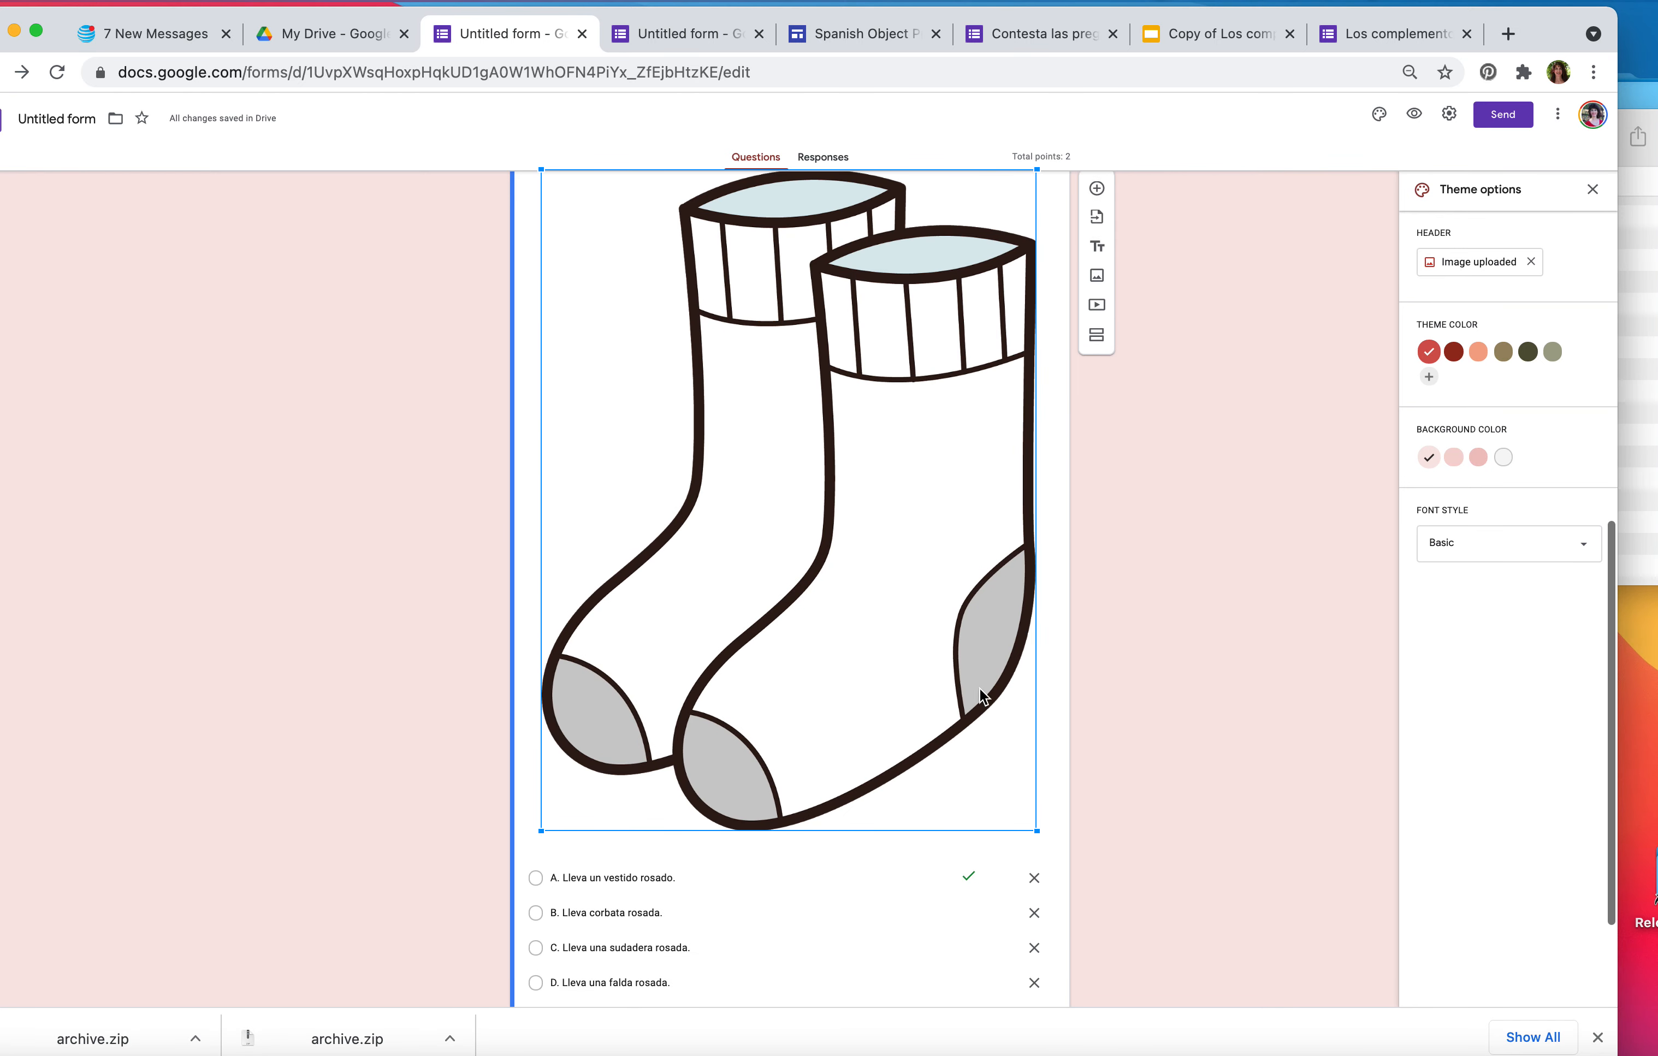
left_click_drag(1038, 832, 752, 451)
scroll(869, 515, "up", 2)
left_click_drag(750, 771, 739, 755)
Change the second question's first answer option to "A. Lleva unos botas blancas.".
left_click(651, 801)
left_click(626, 801)
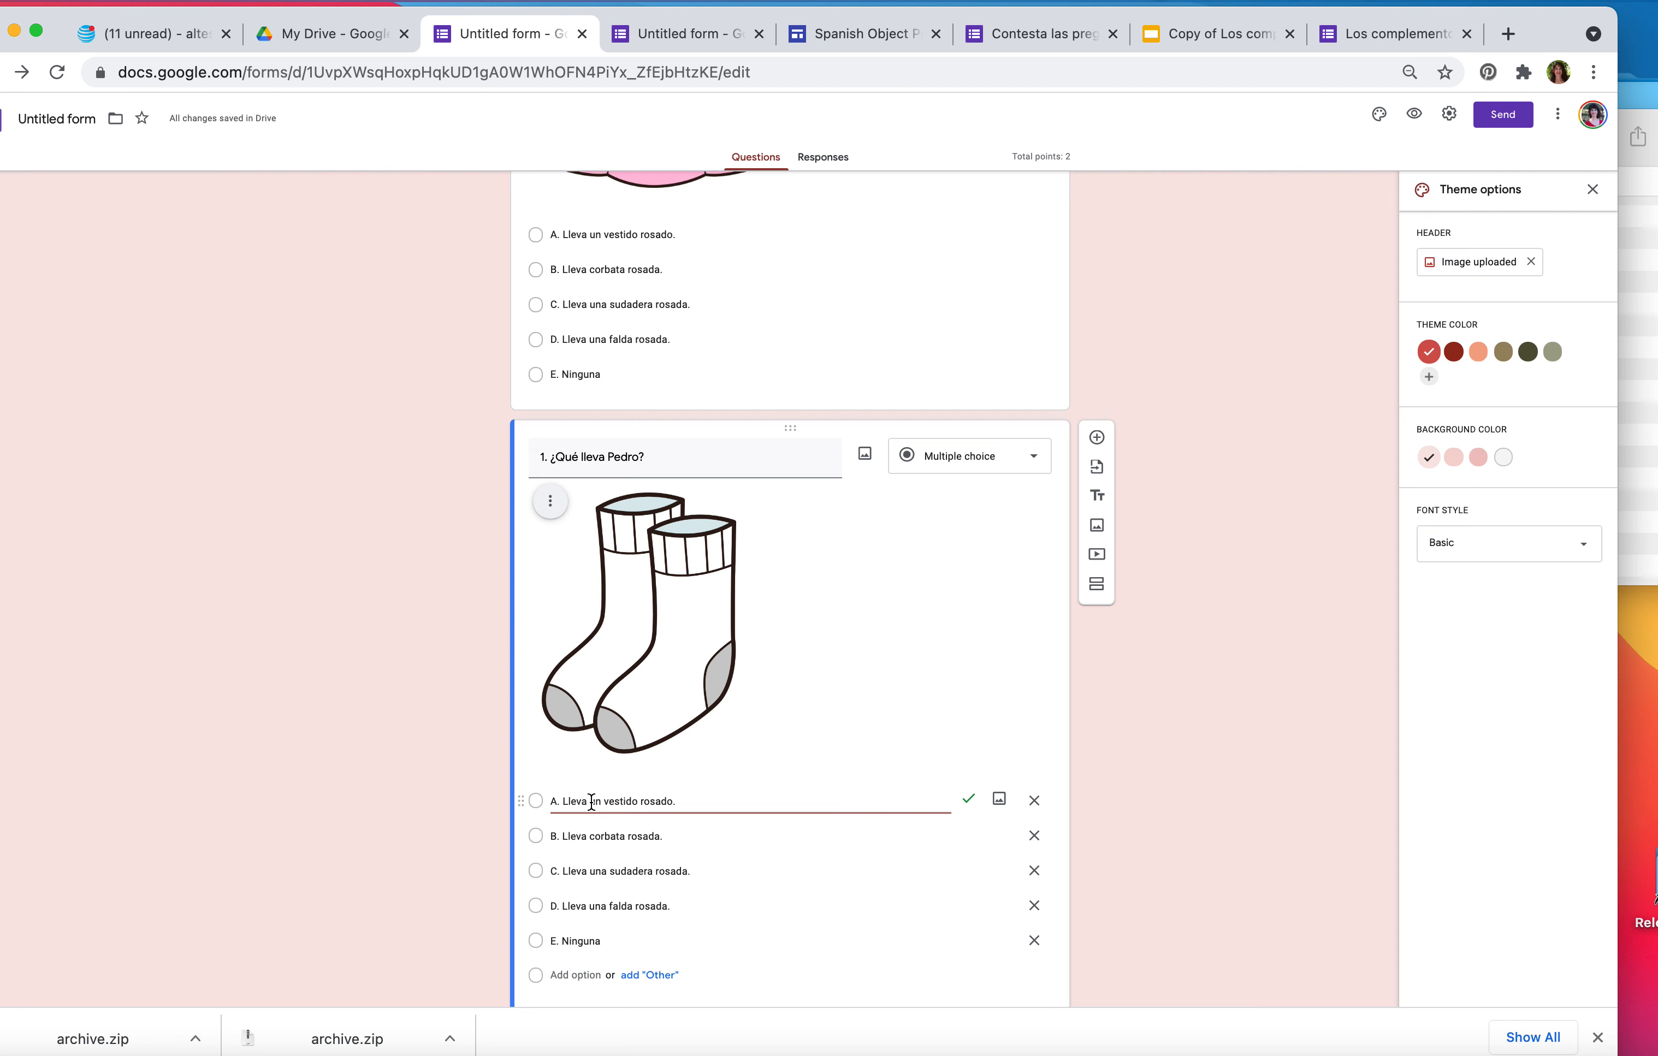
left_click_drag(592, 801, 762, 800)
type("unos botas blancas.")
Change the second question's option B to "B. Lleva unos guantes blancos.".
left_click(613, 827)
left_click_drag(589, 836, 752, 841)
type("uan")
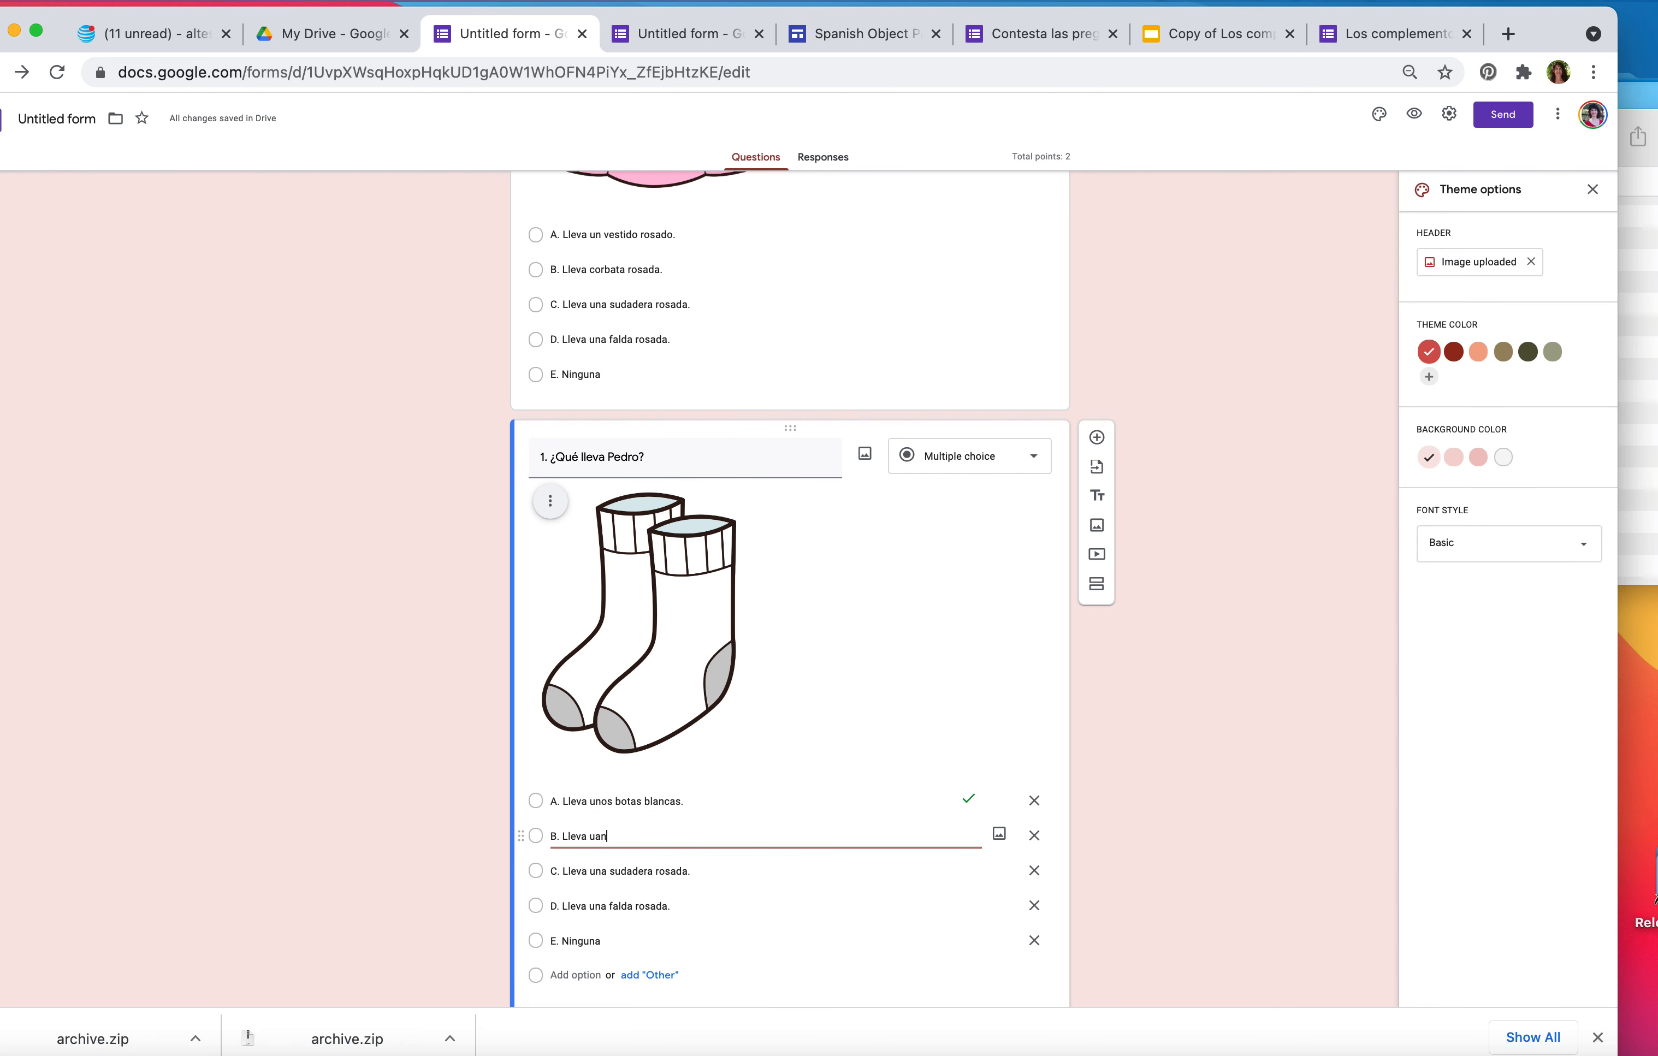
key("BackSpace")
key("BackSpace")
type("nas faldas")
key("BackSpace")
key("BackSpace")
key("BackSpace")
key("BackSpace")
key("BackSpace")
type("os guantes blancos.")
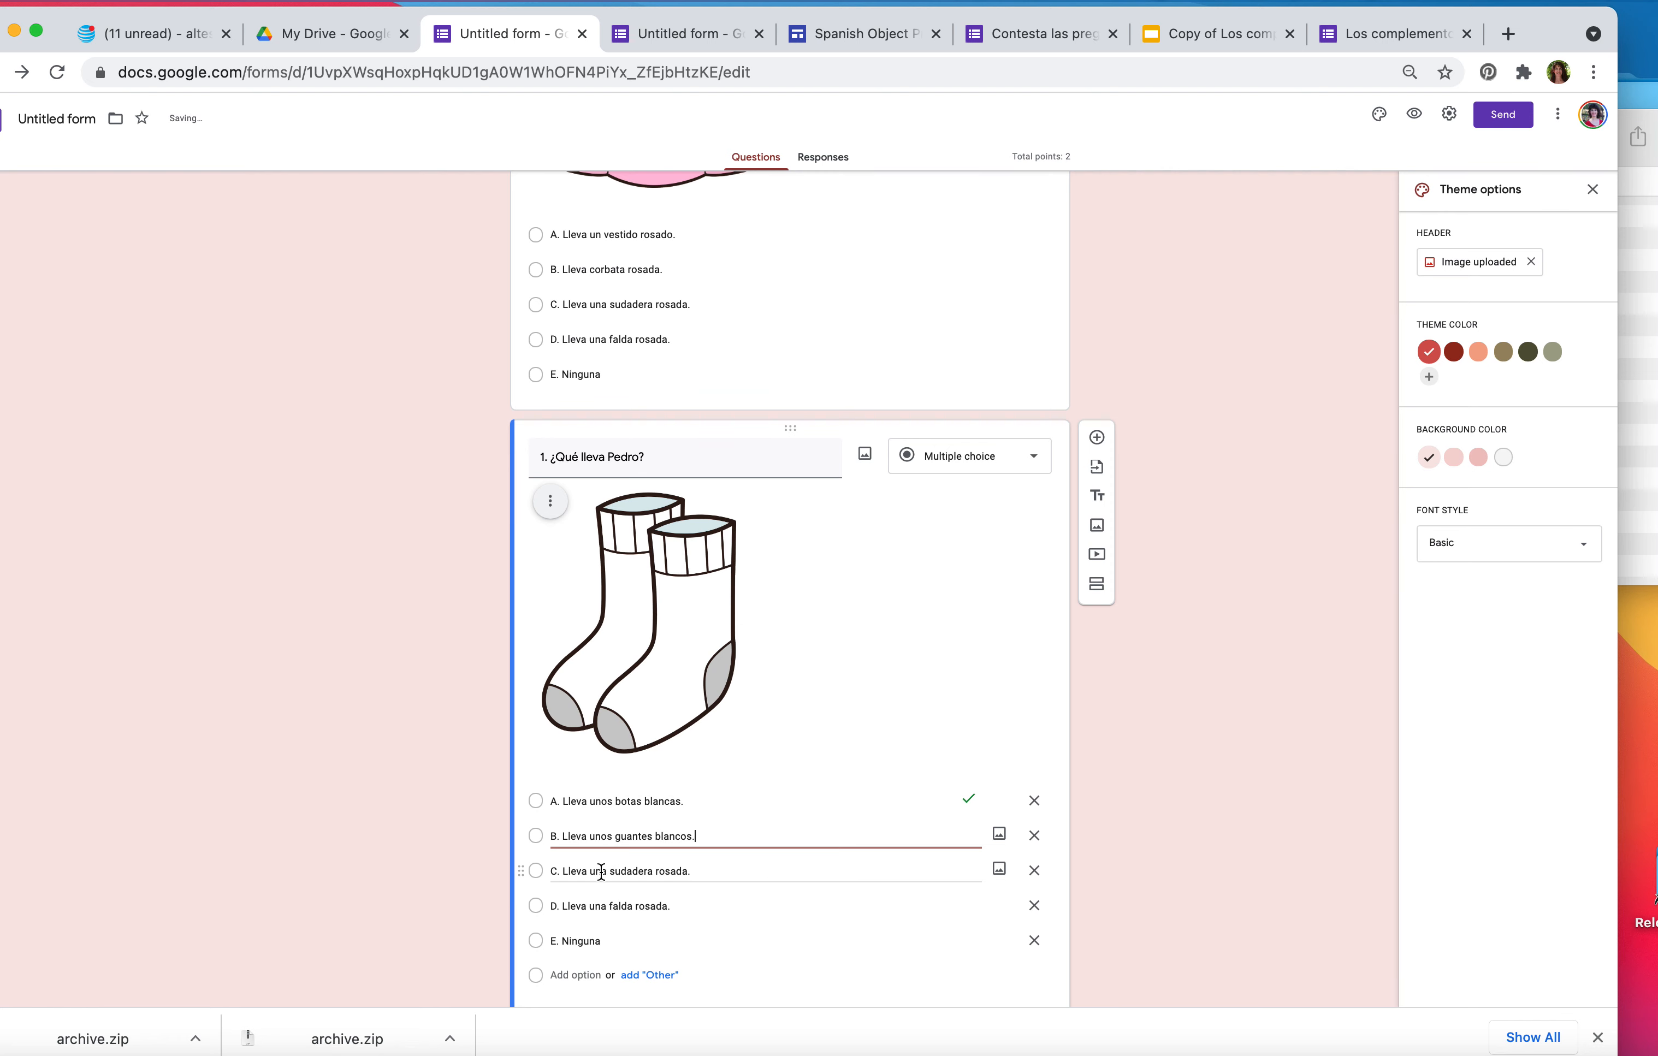
Change the second question's option C to "C. Lleva unos calcetines blancos.".
left_click(591, 871)
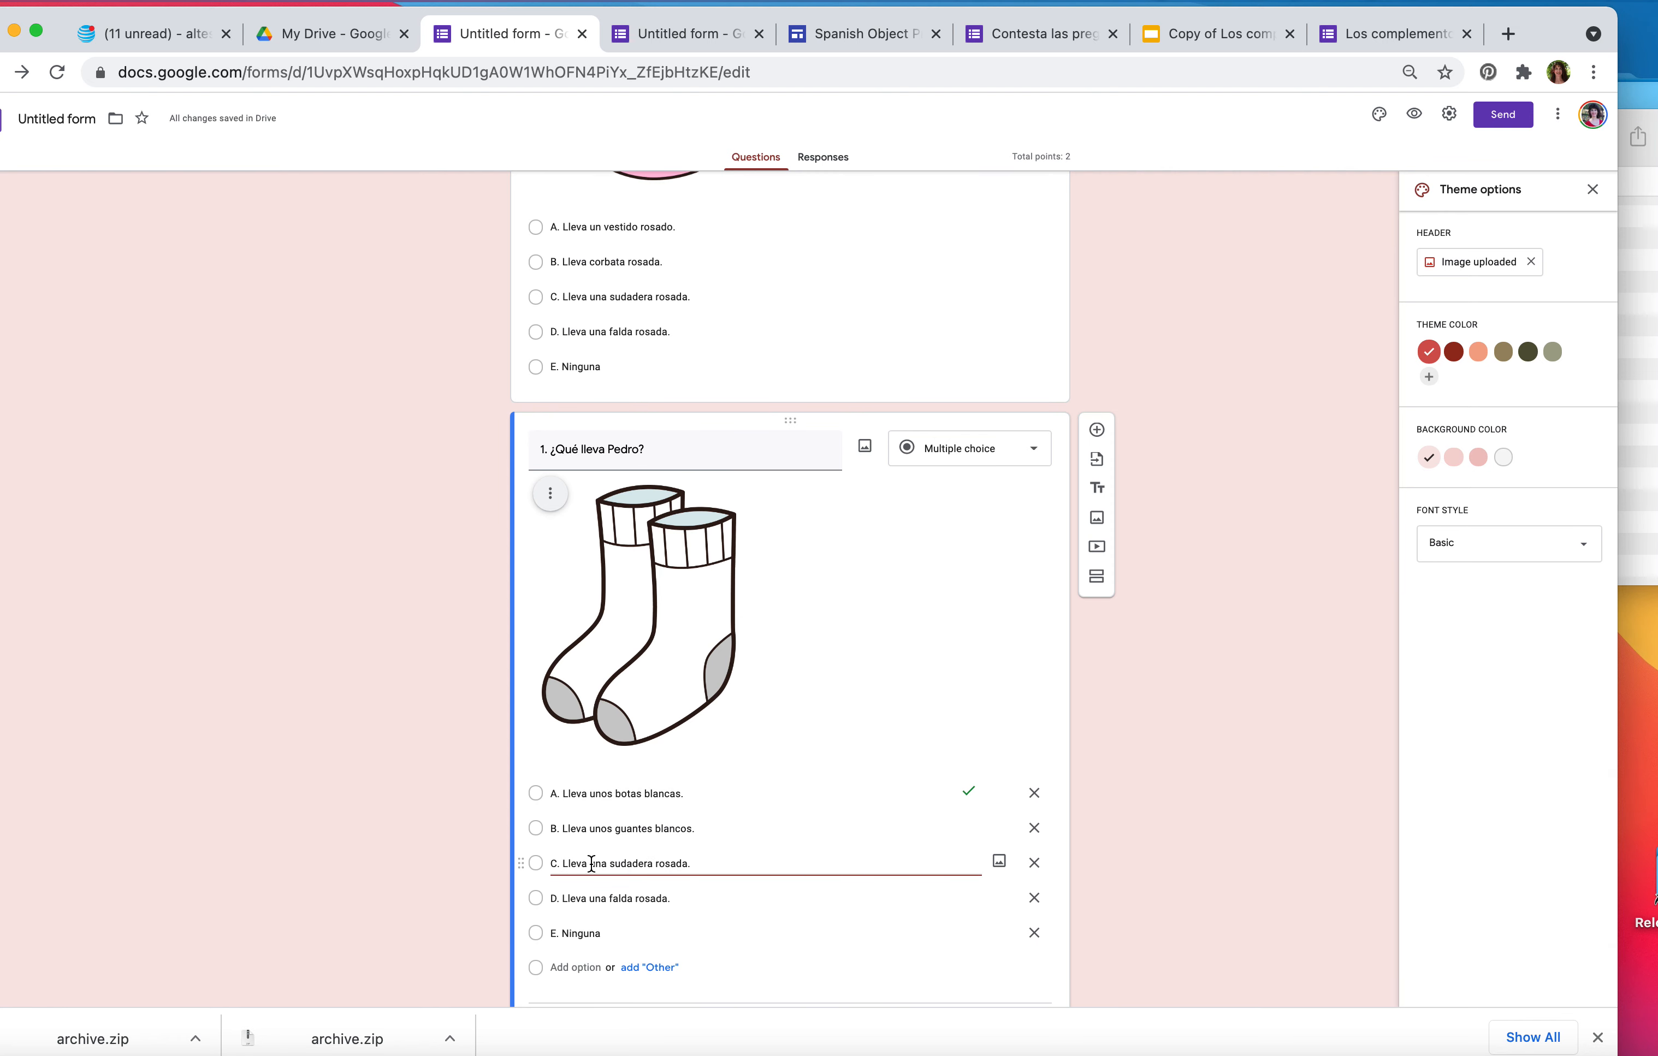
left_click_drag(592, 864, 744, 867)
key("BackSpace")
type("unos")
type(" calce")
type("tines")
type(" blancso.")
type("os.")
Change the second question's option D to "D. Lleva una chaqueta blanca.".
scroll(811, 835, "down", 2)
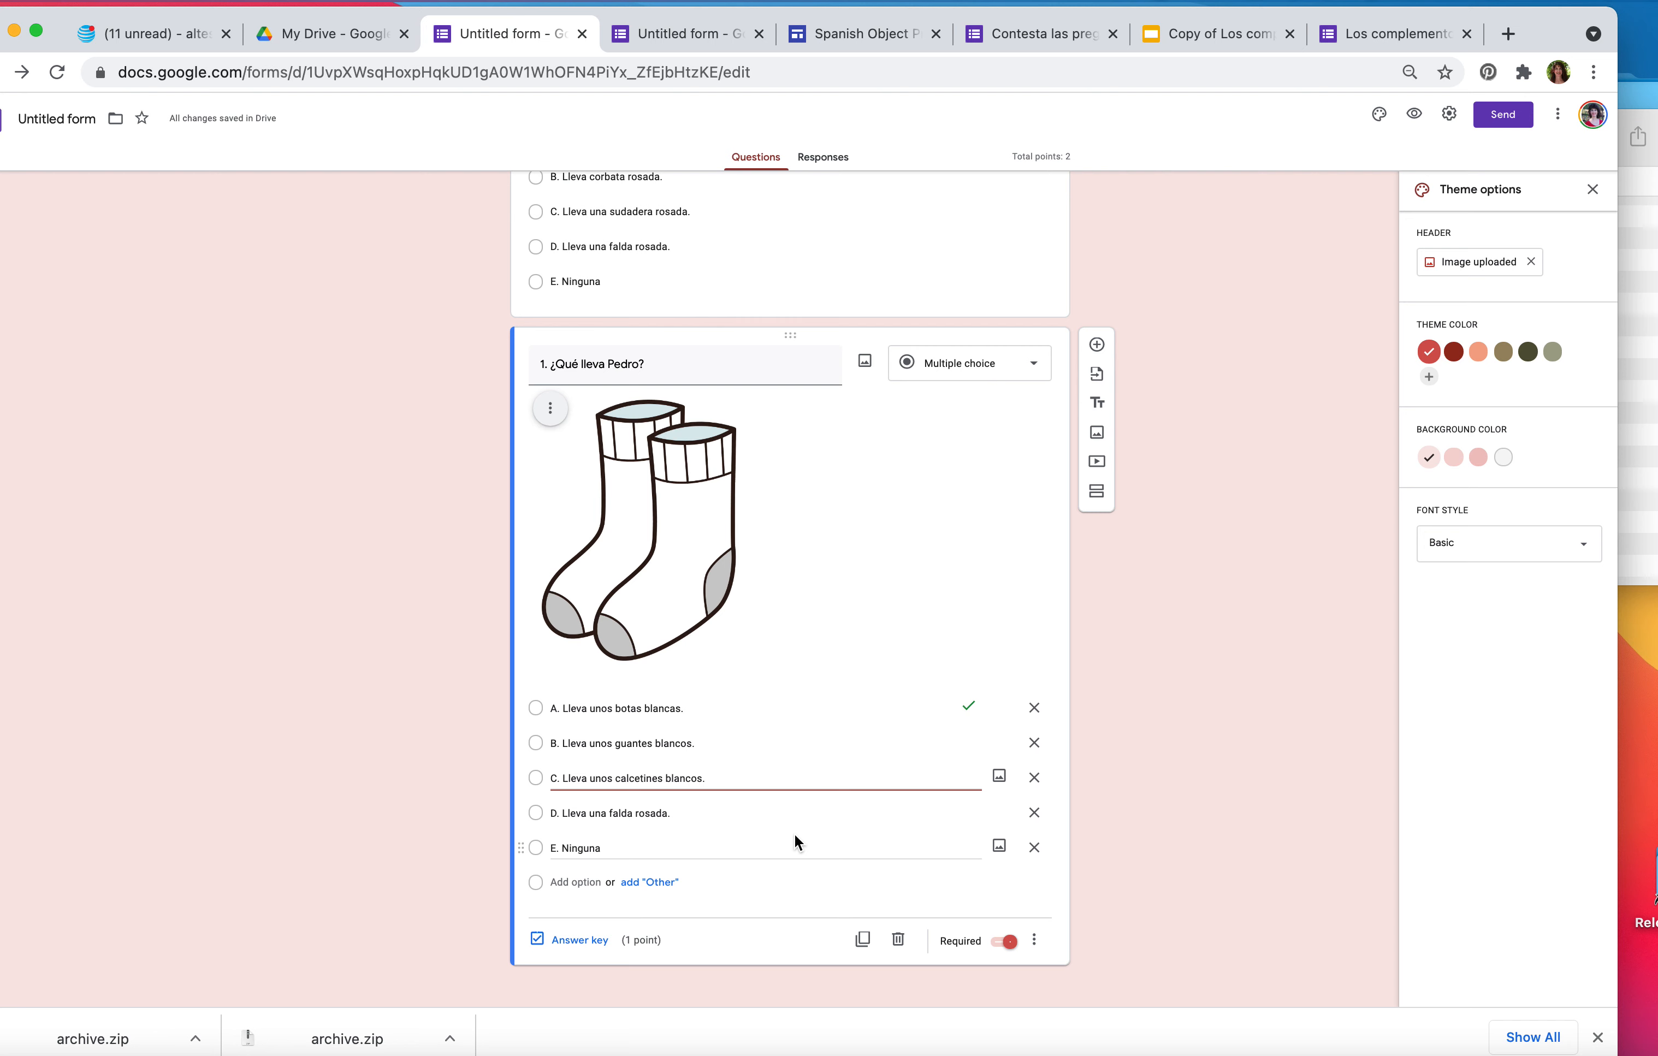
left_click(666, 812)
left_click(601, 814)
left_click(610, 812)
left_click_drag(610, 812, 757, 808)
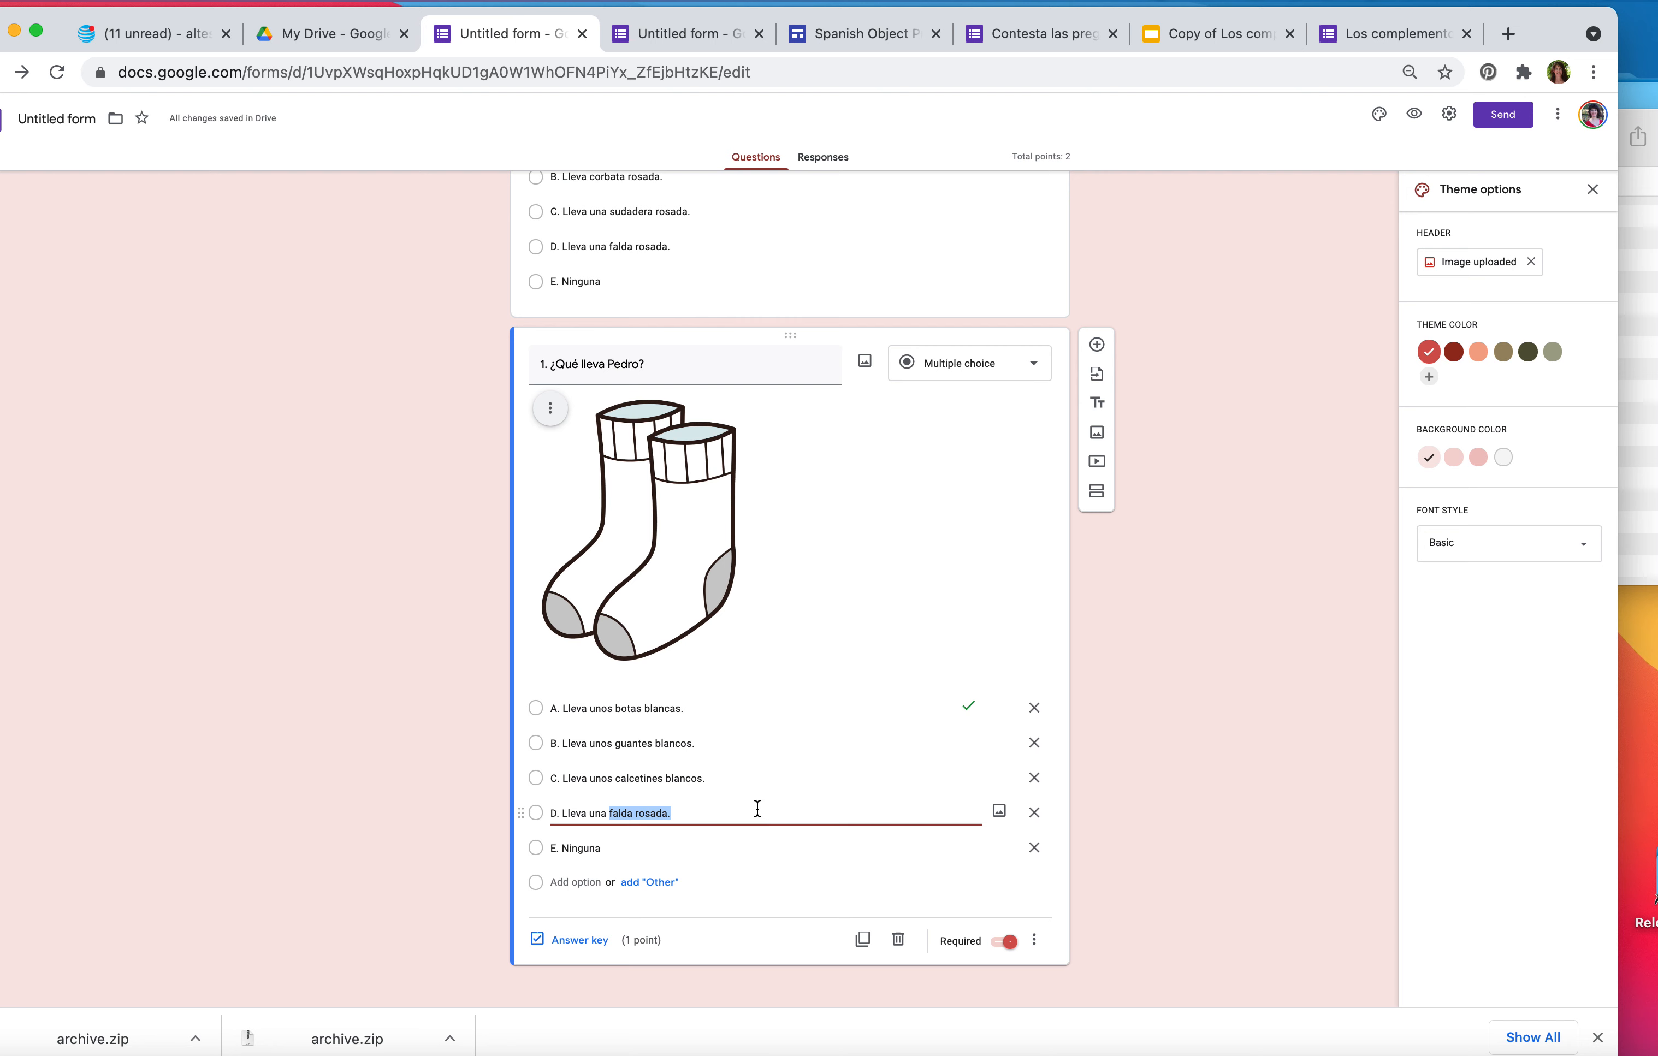
type("chaqueta blanca")
Mark "C. Lleva unos calcetines blancos." as a correct answer in the socks question's answer key.
left_click(593, 940)
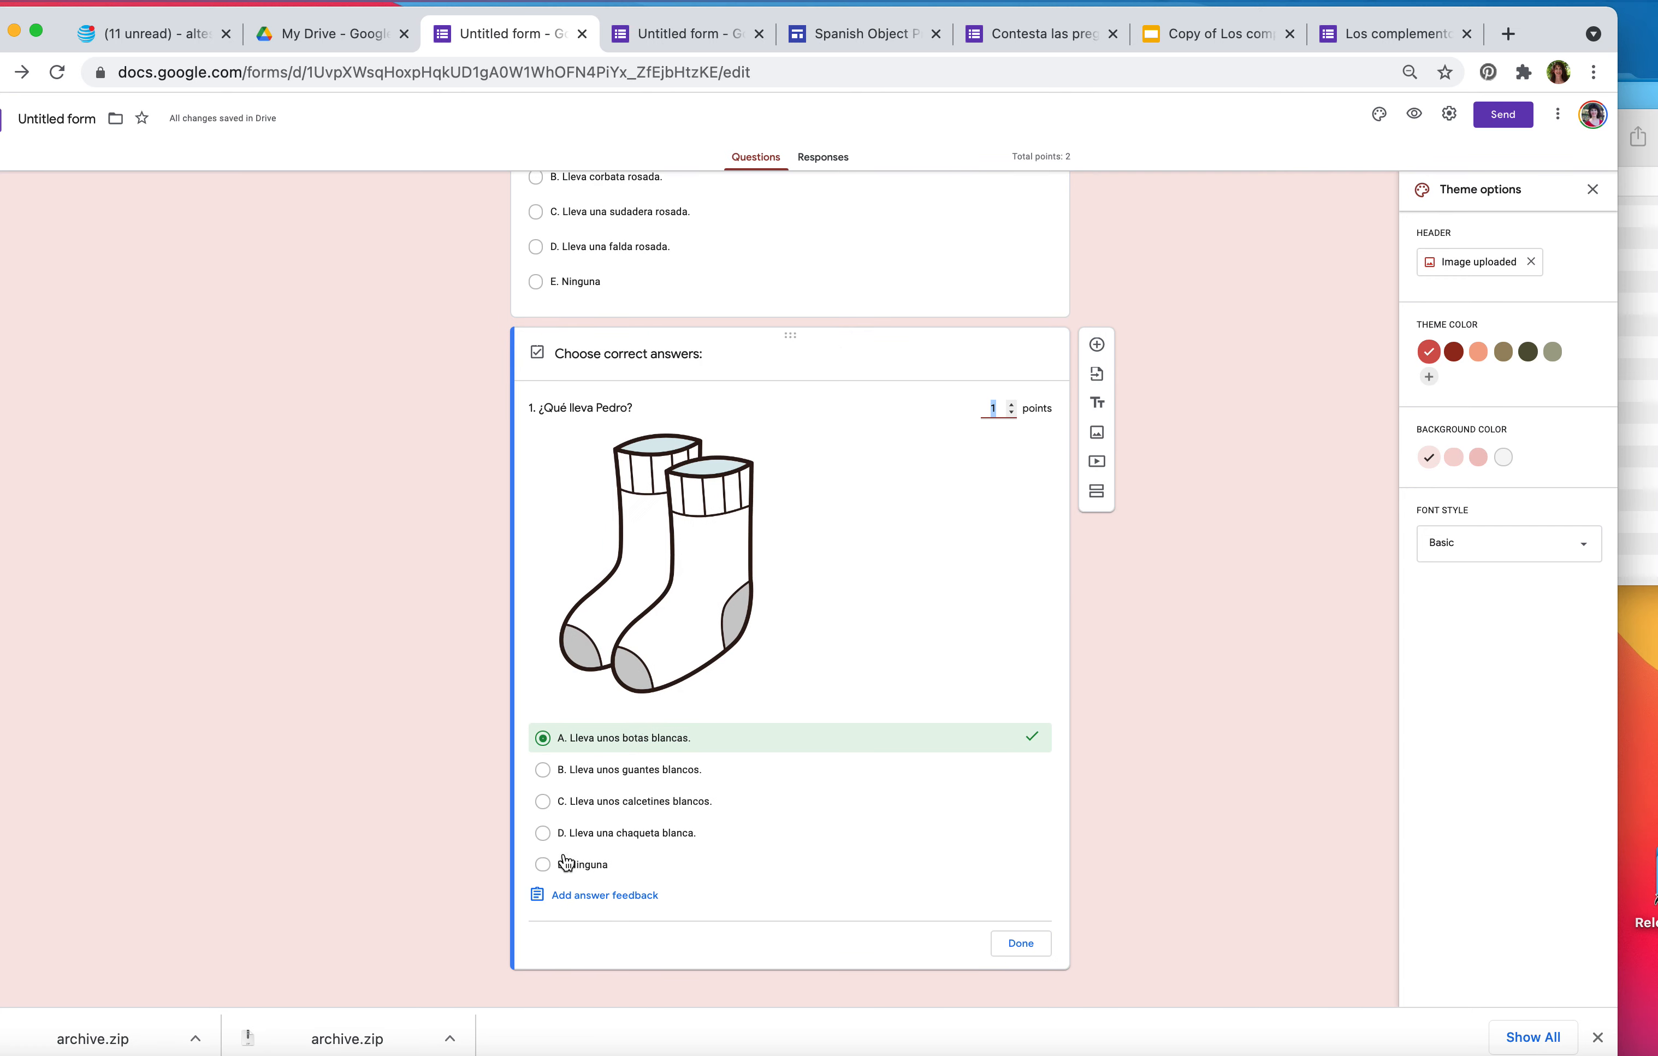
left_click(551, 803)
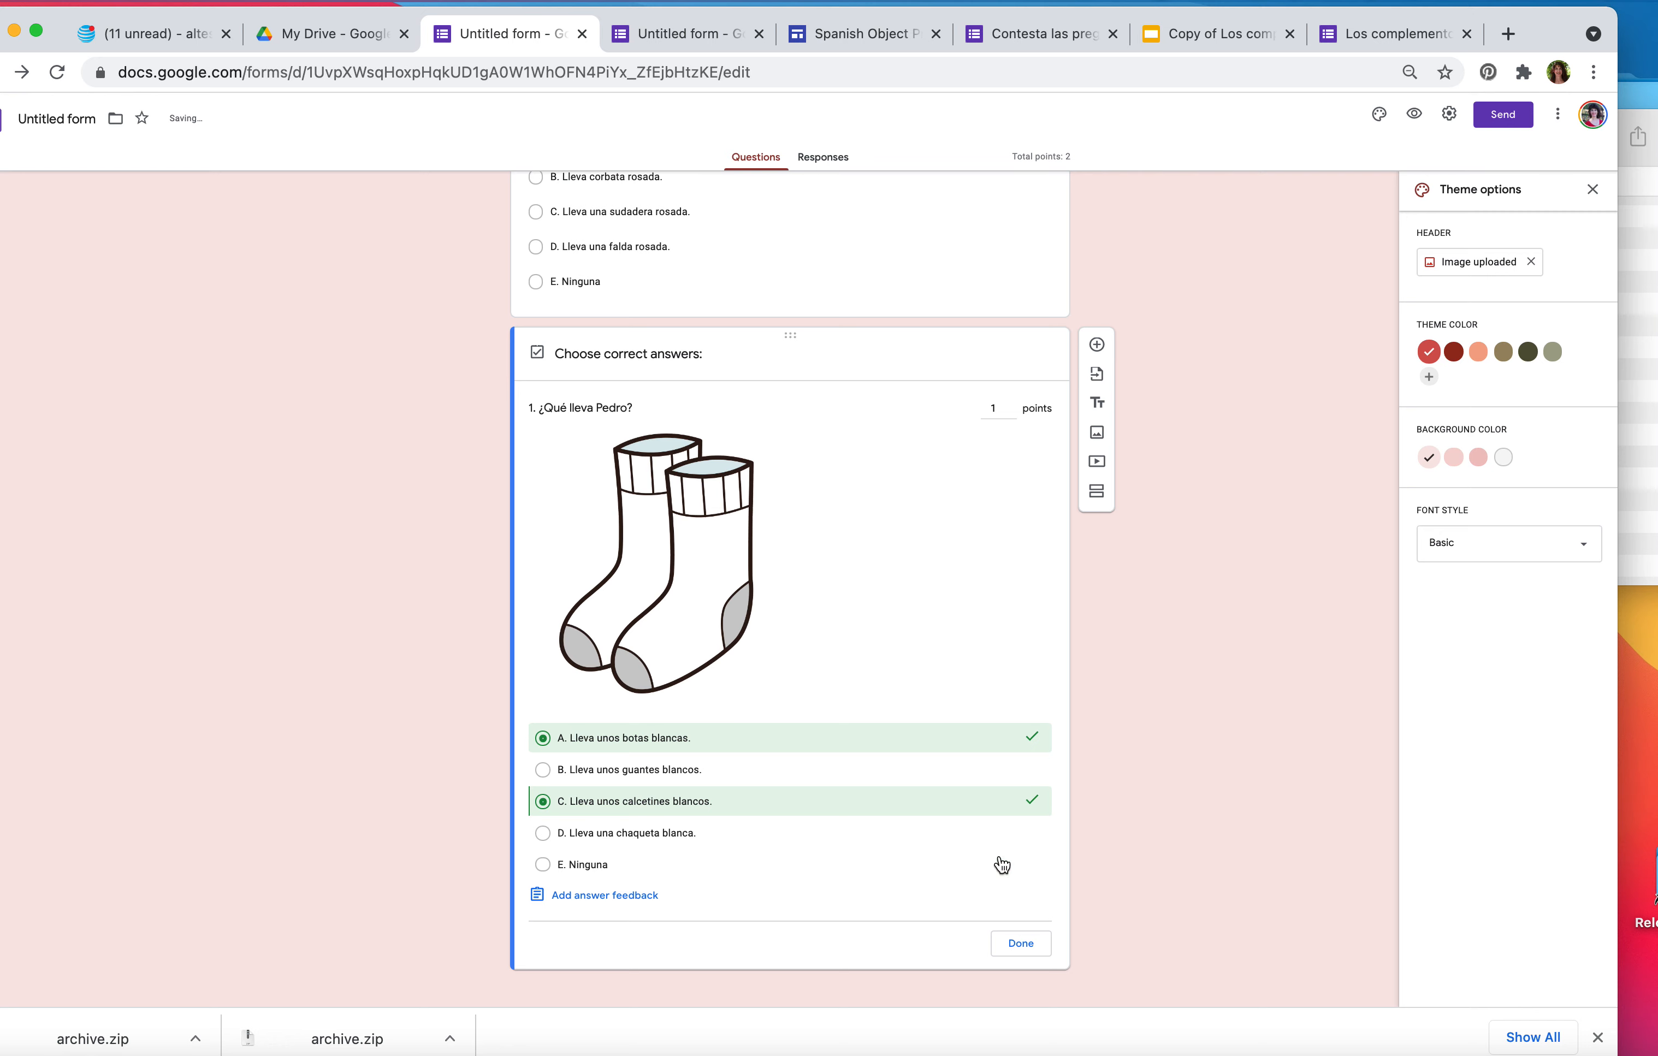
left_click(1021, 943)
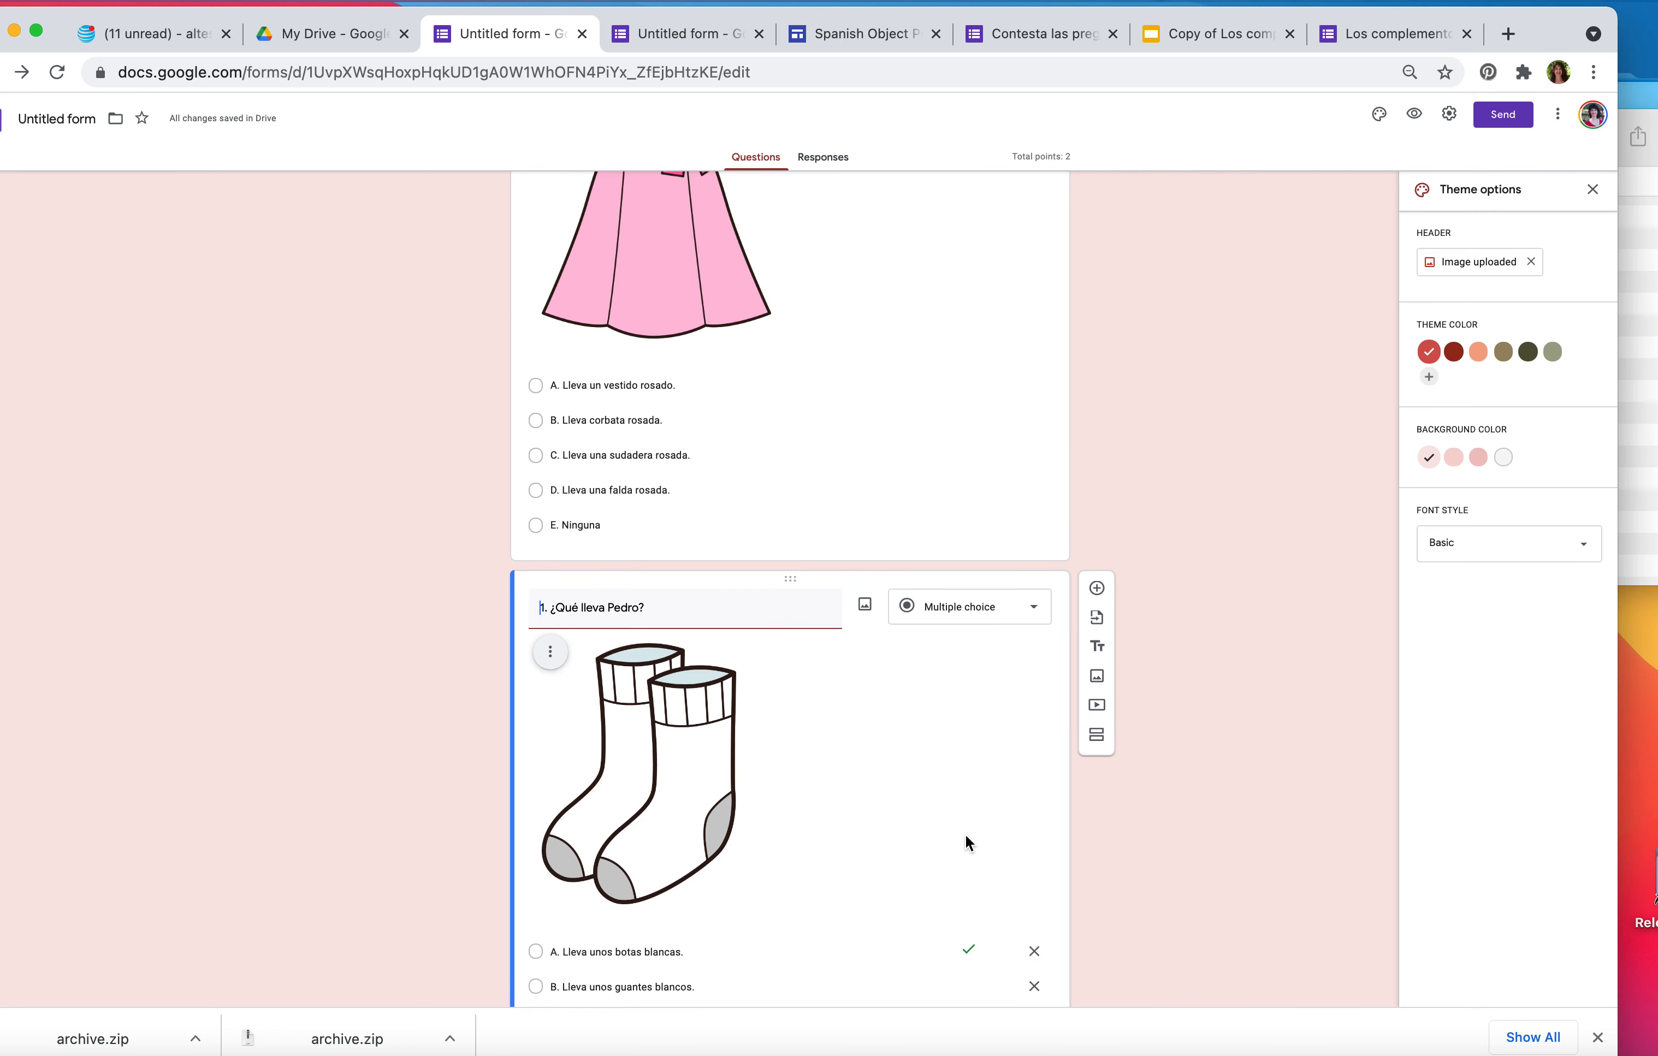
Add a new section after the socks question and title it "La ropa 2".
scroll(965, 834, "down", 3)
scroll(965, 834, "down", 1)
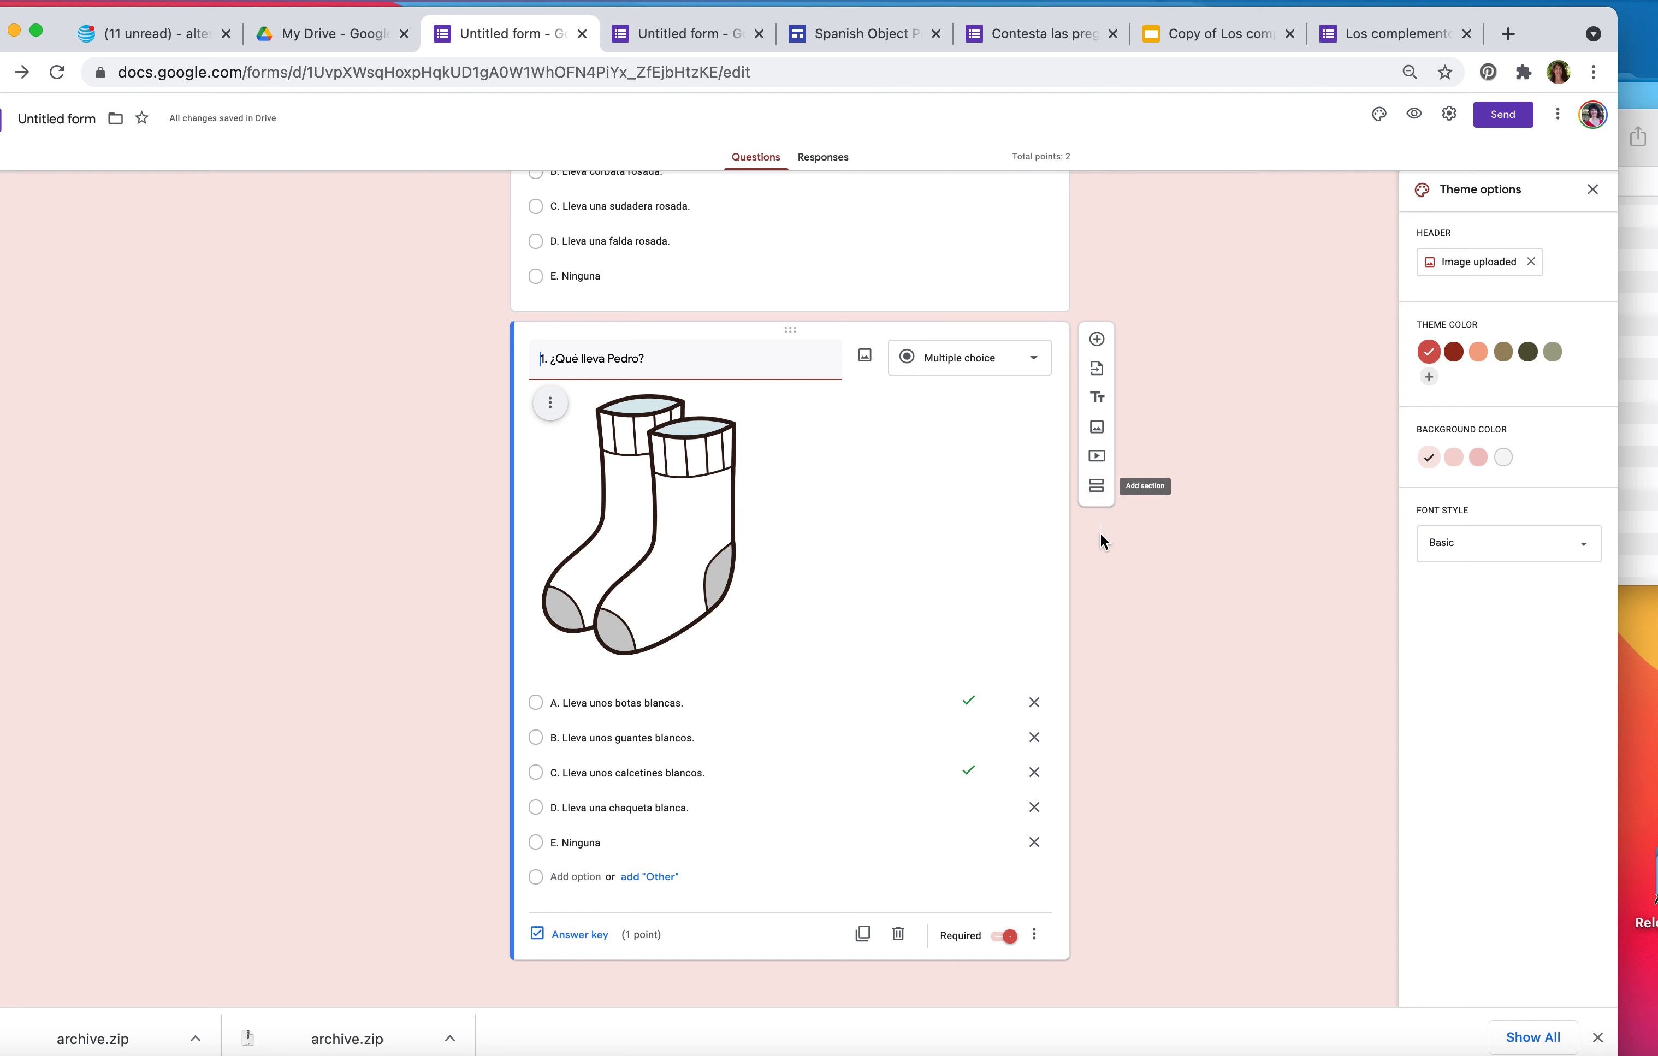
left_click(1099, 494)
left_click(704, 890)
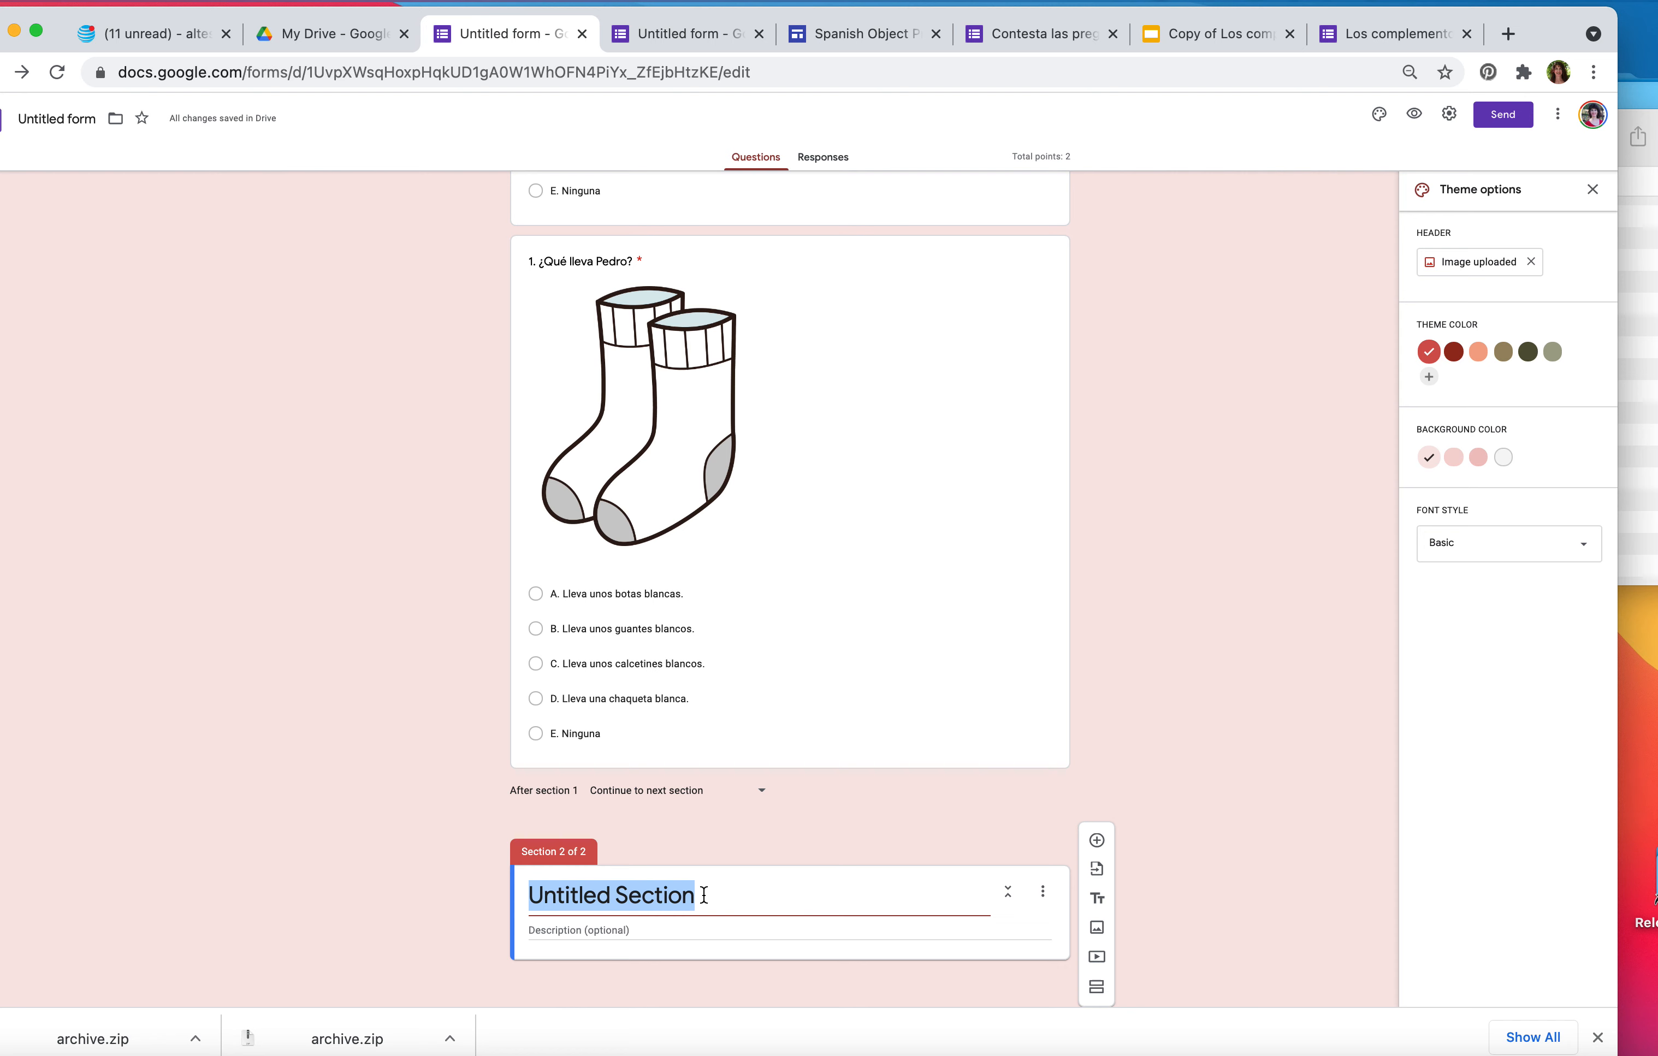
type("La ropa")
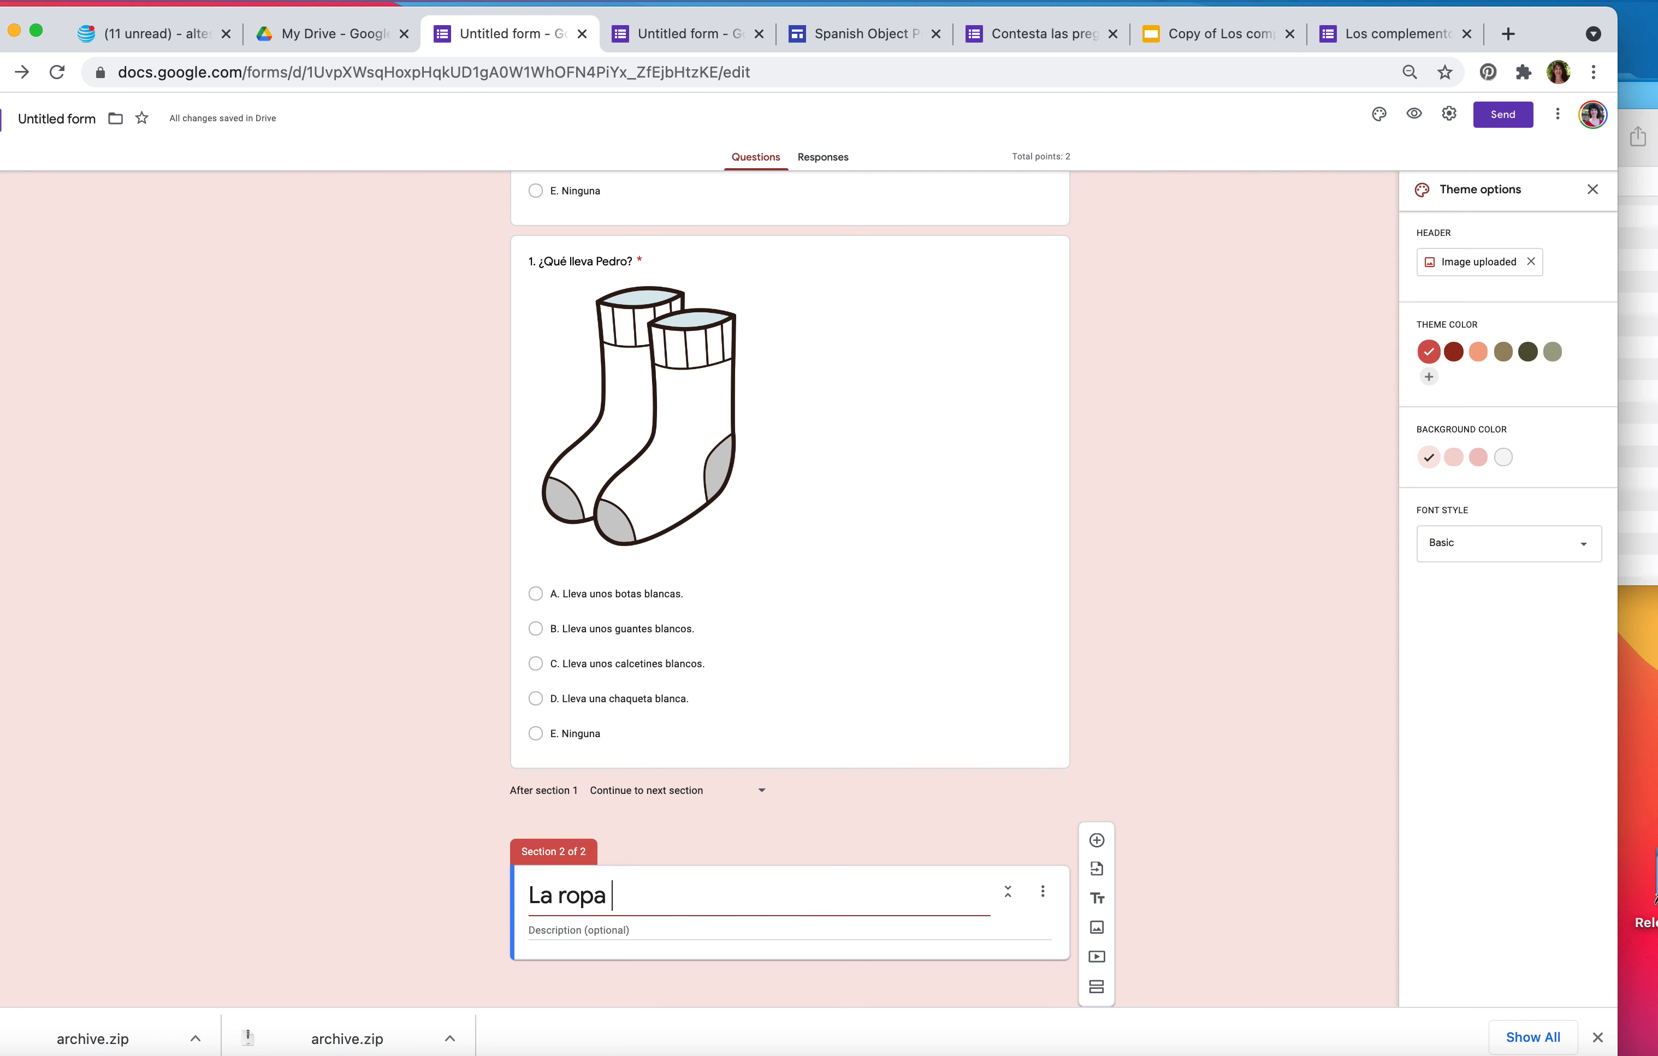
type(" 2")
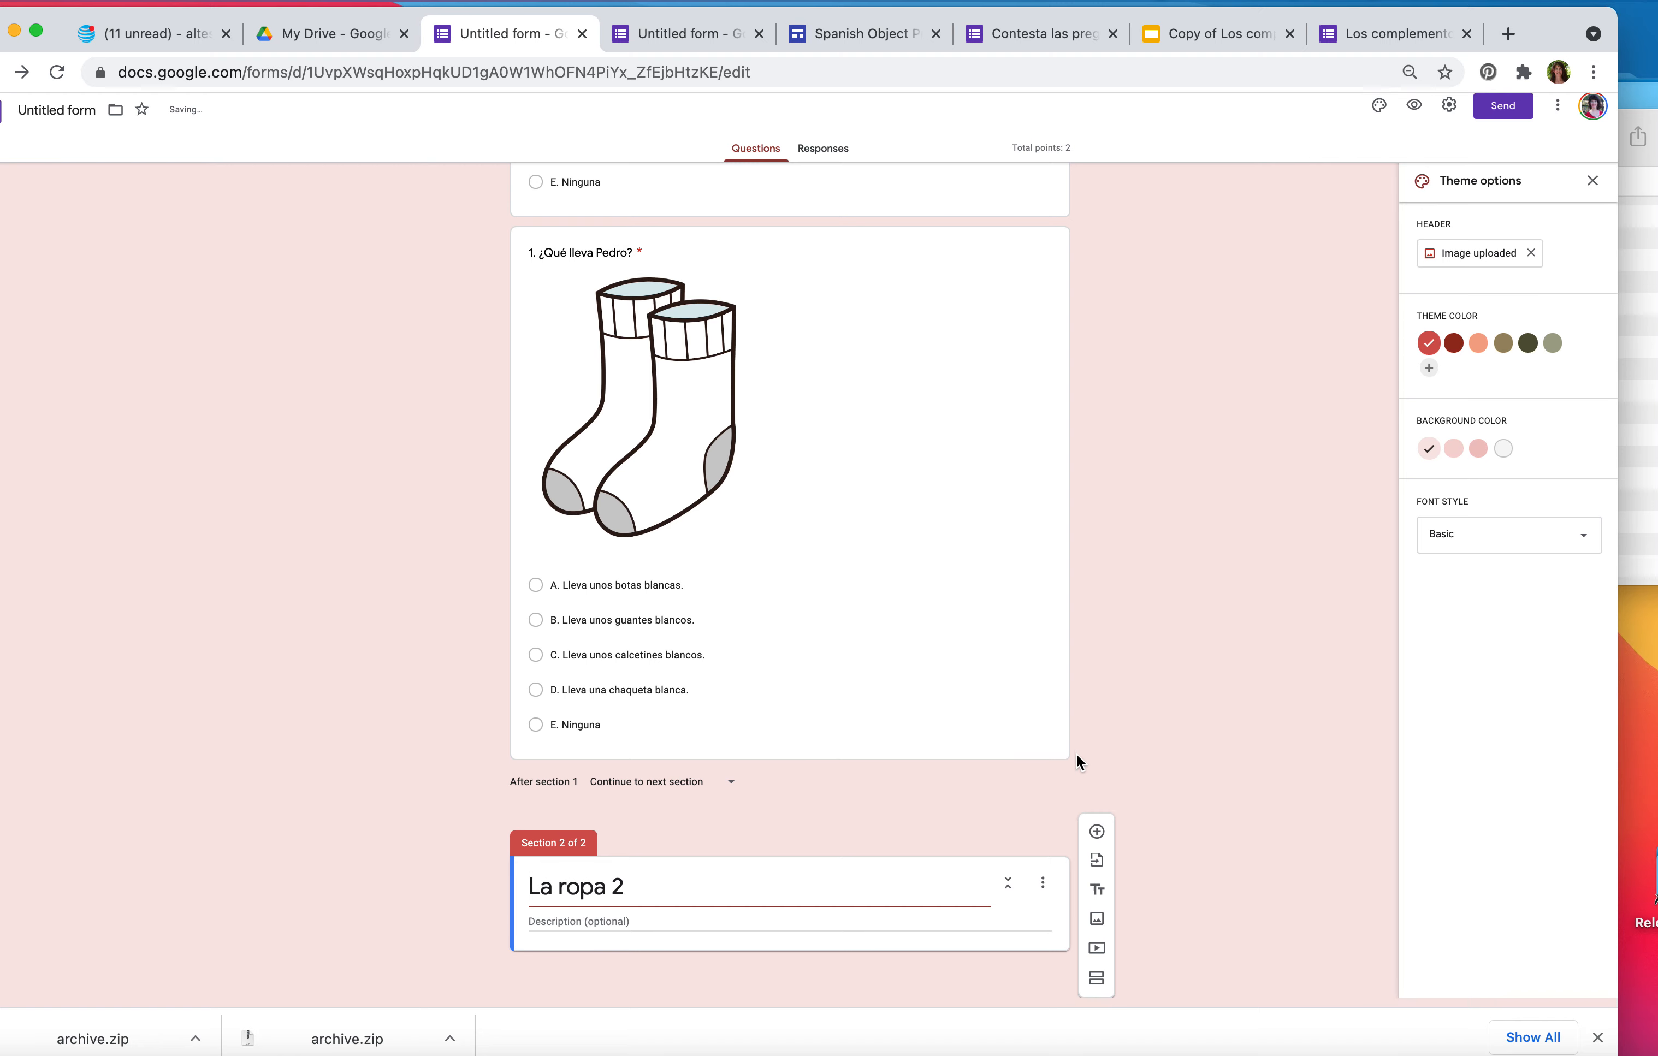
Add a question to the "La ropa 2" section and set its type to Short answer.
left_click(1096, 842)
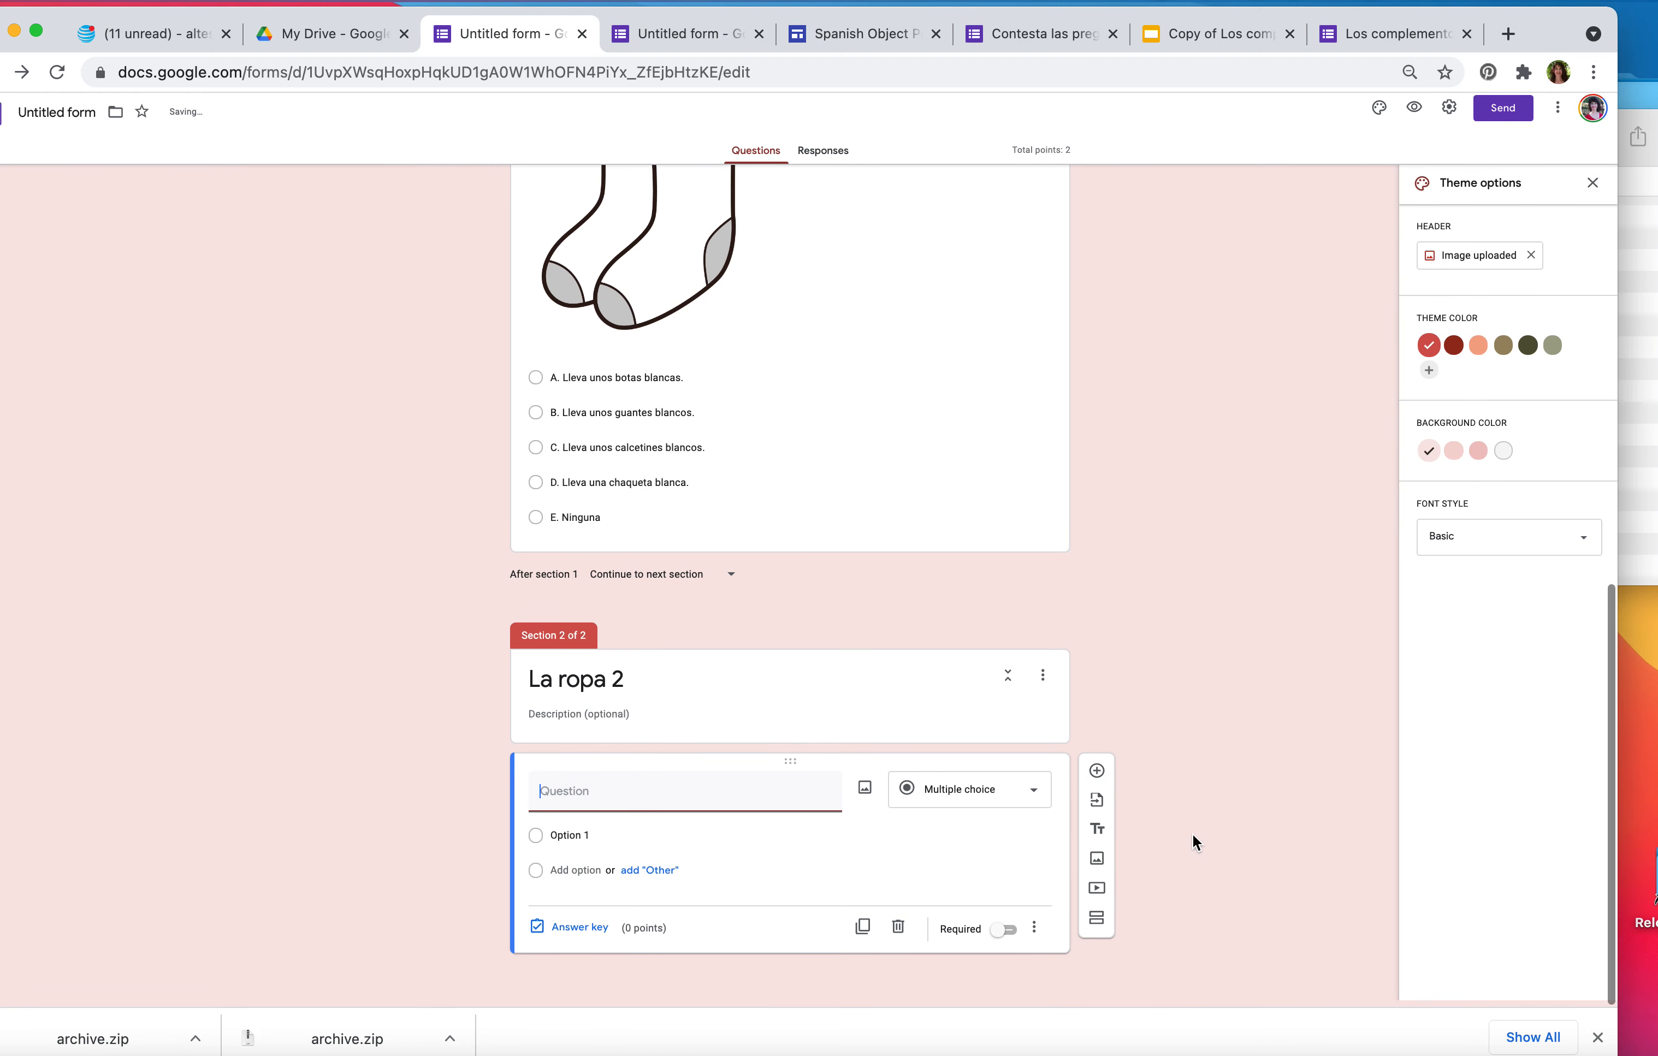
left_click(603, 720)
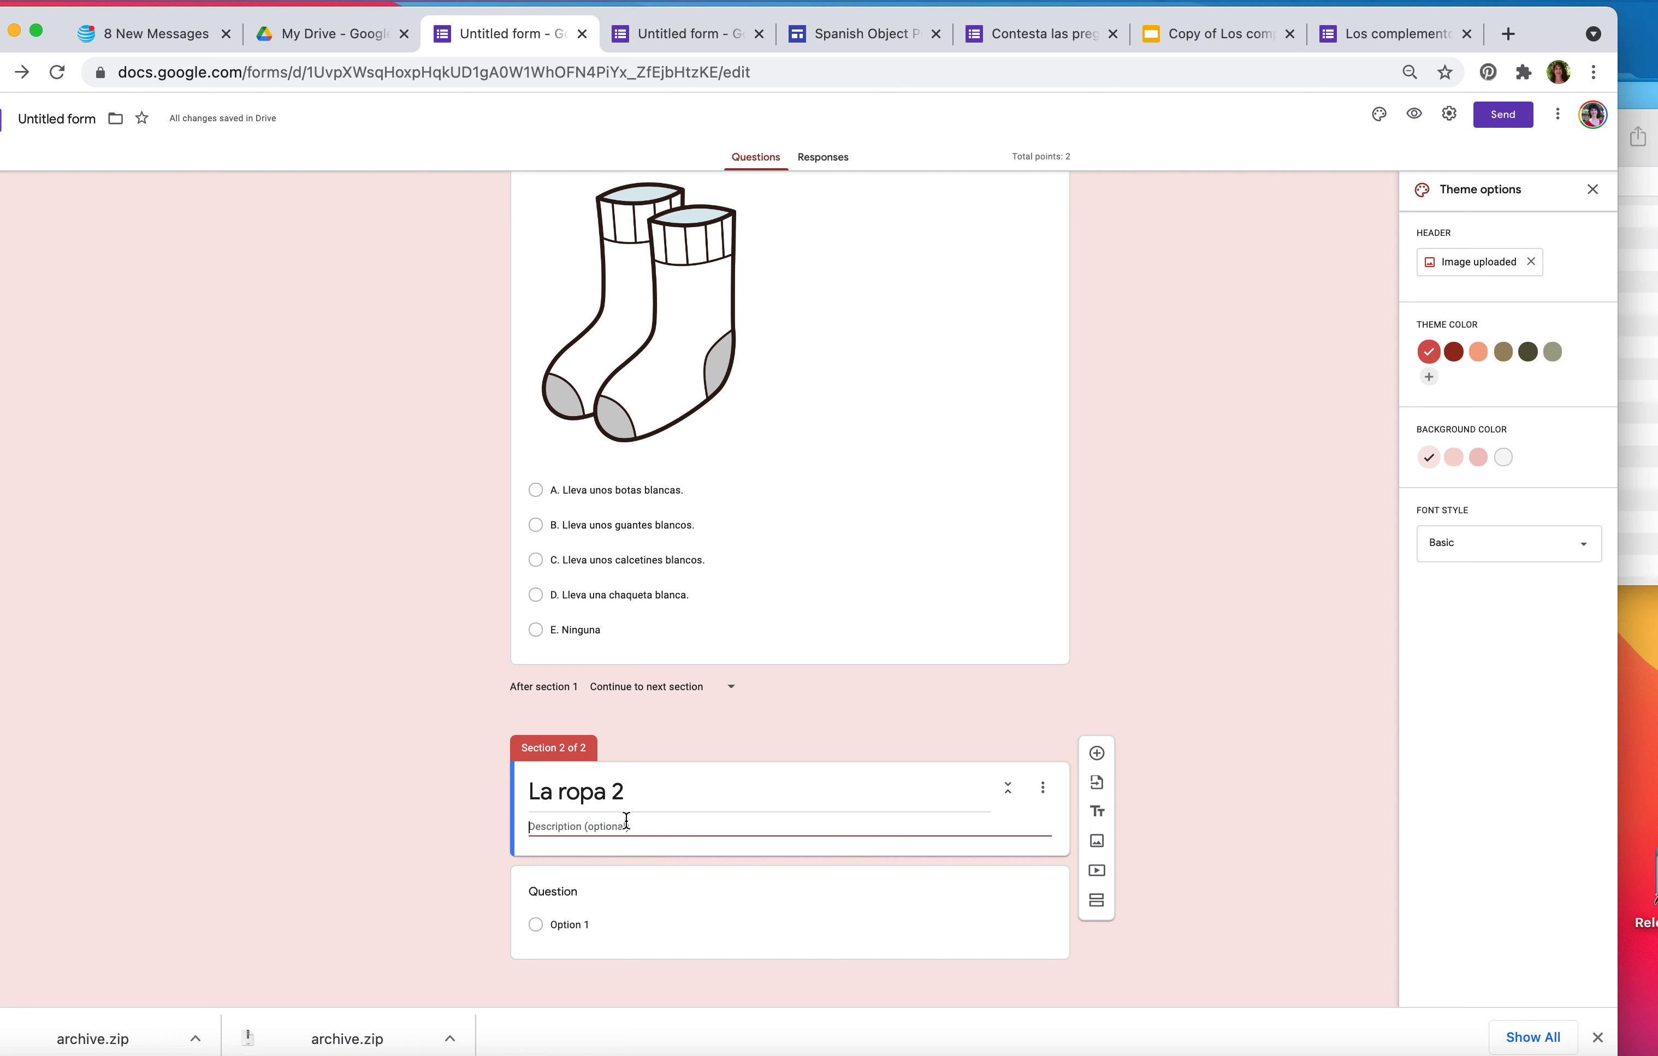
left_click(1041, 787)
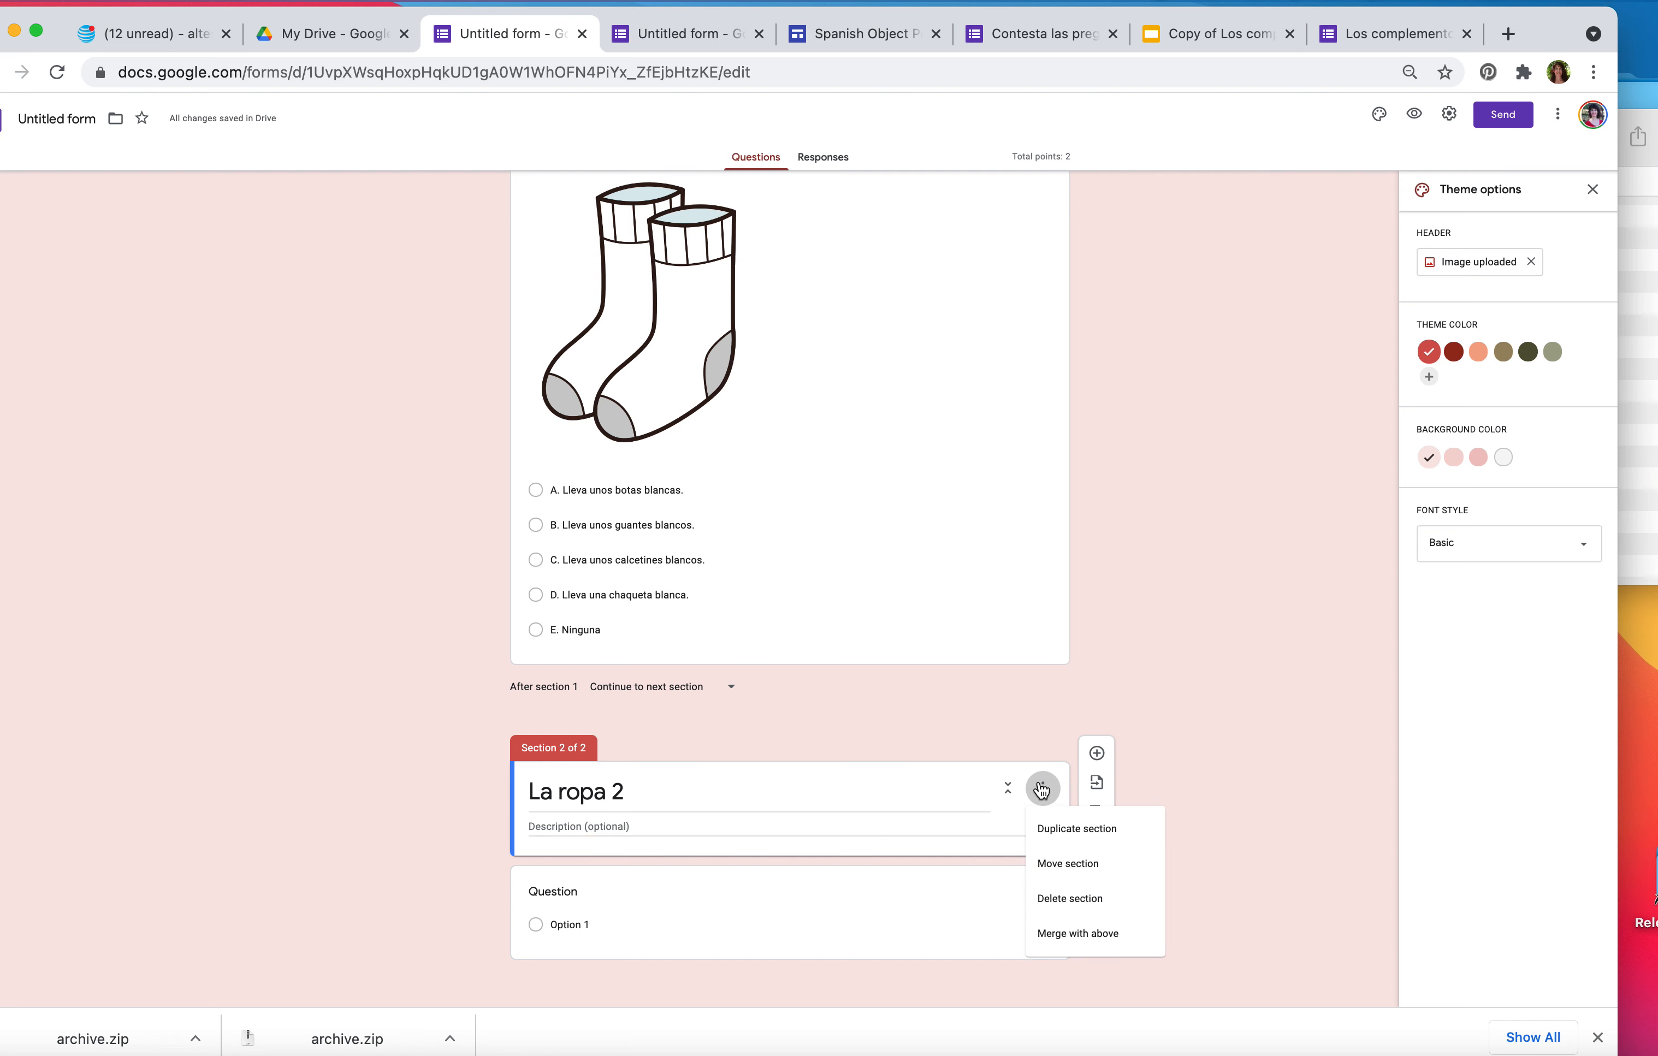
left_click(921, 917)
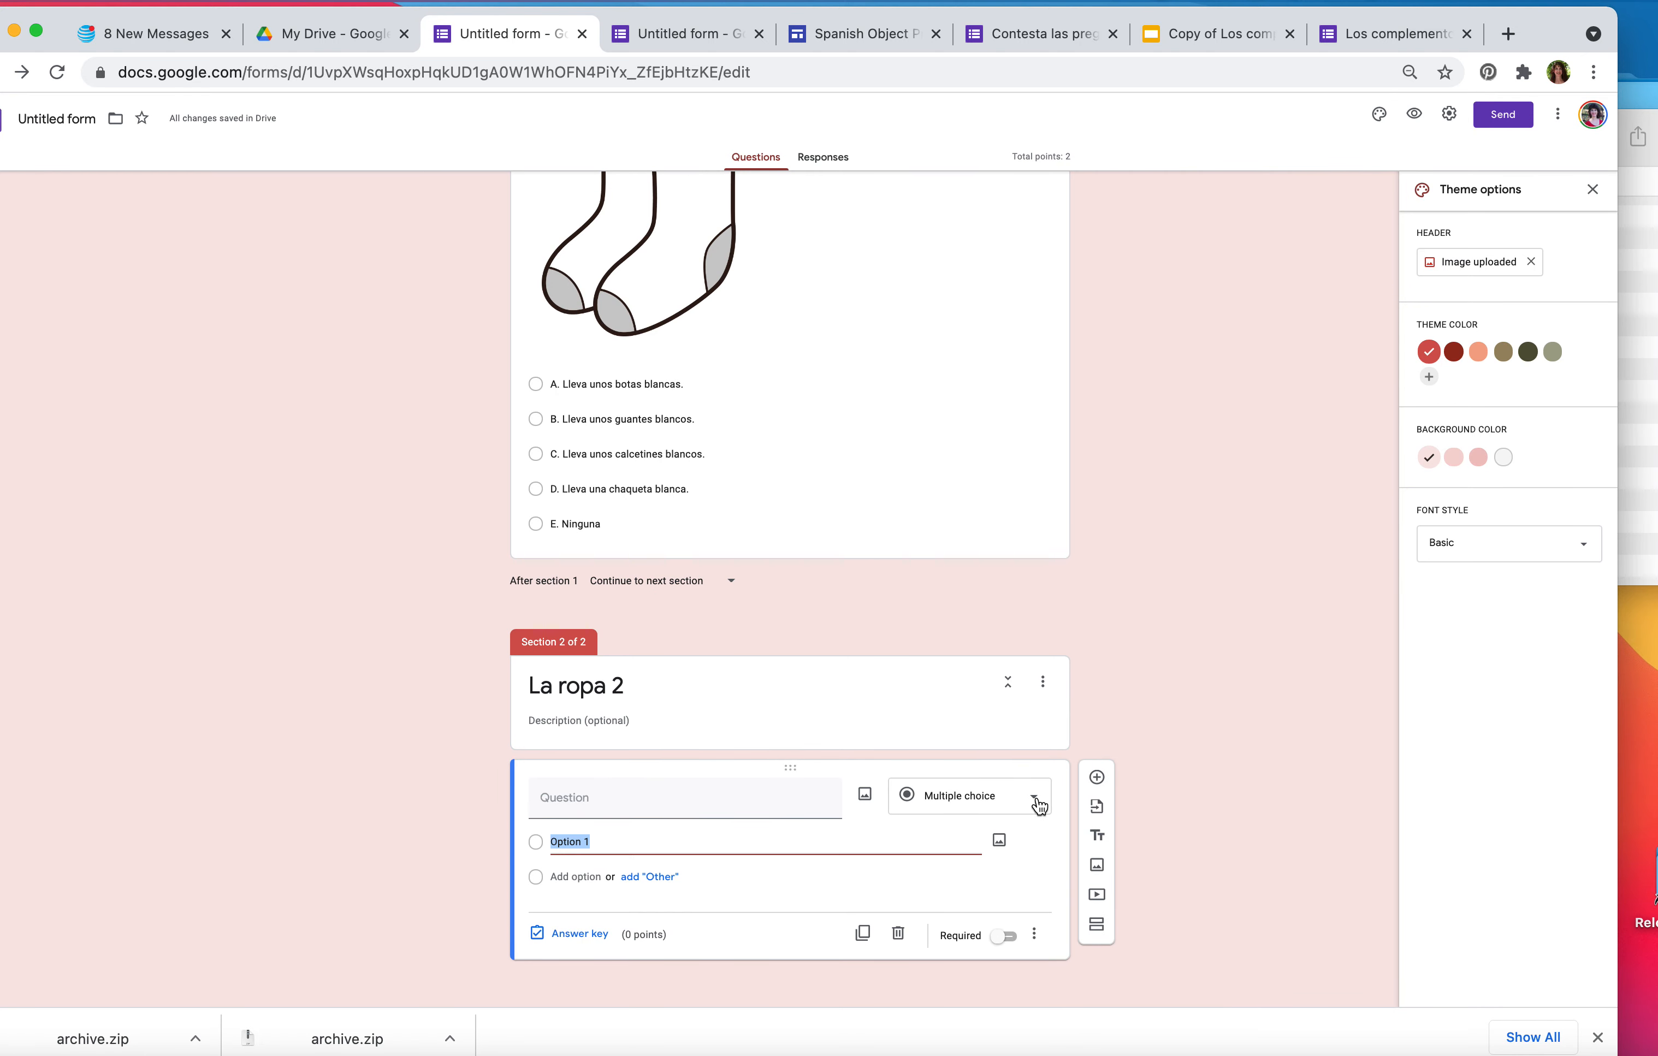
left_click(1036, 799)
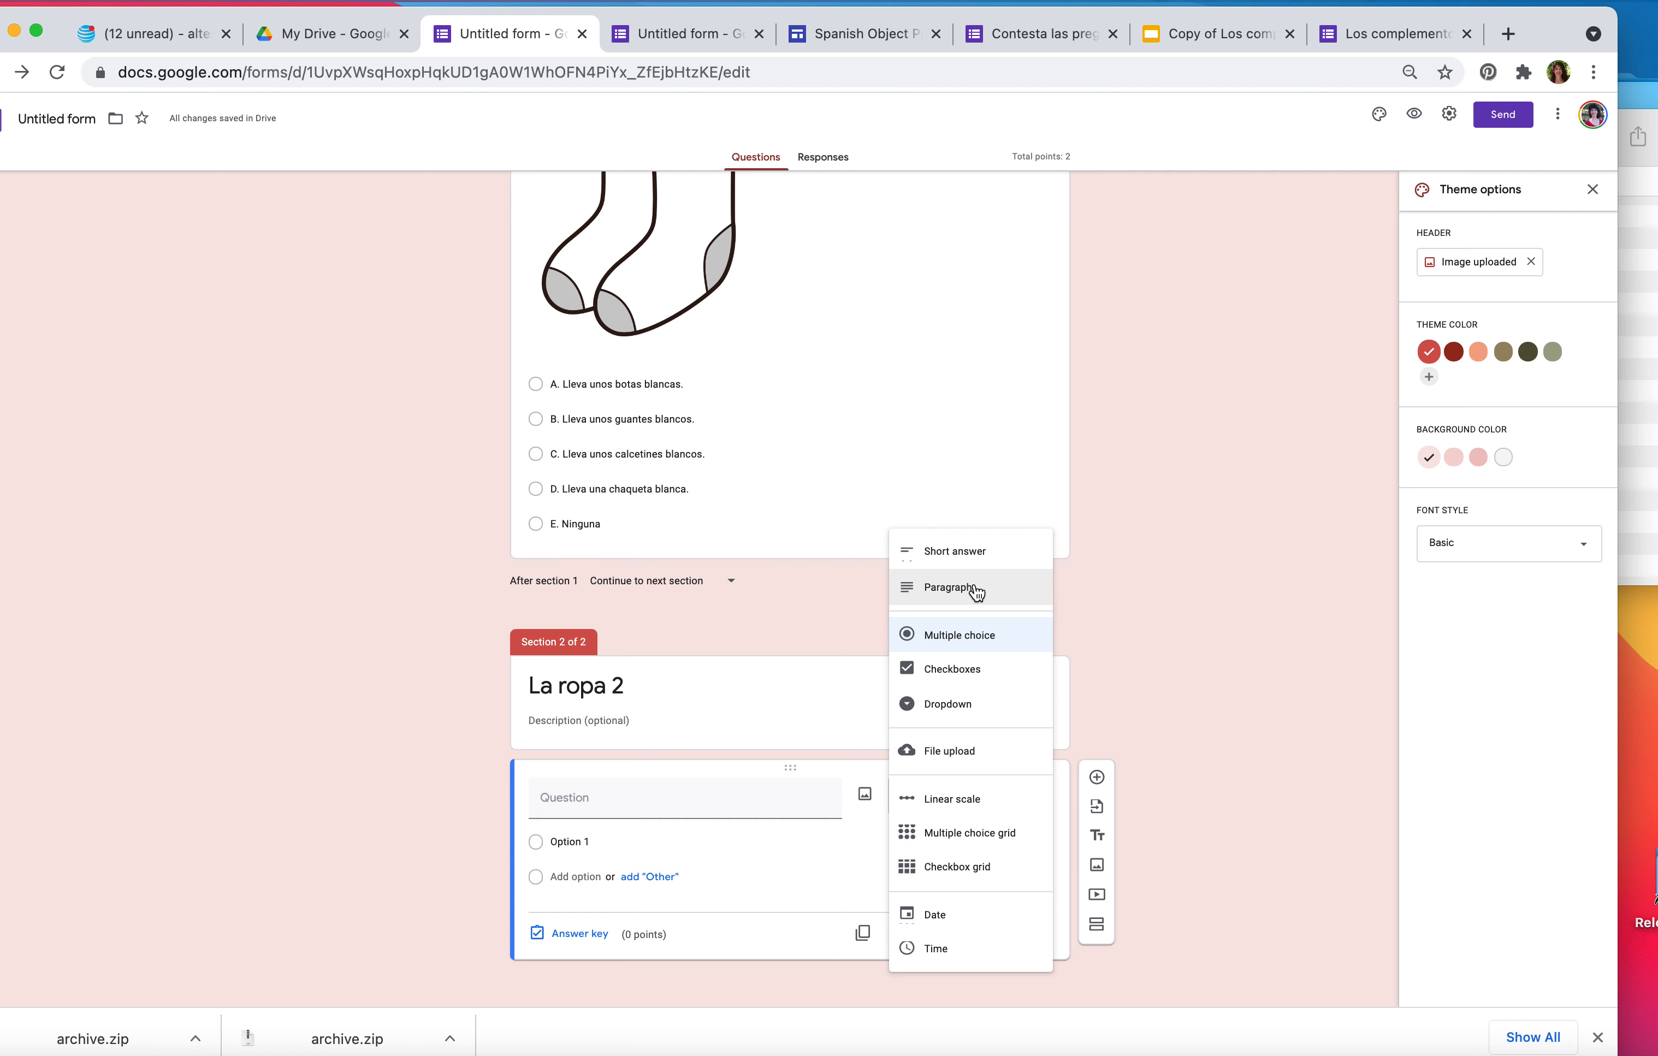
left_click(979, 547)
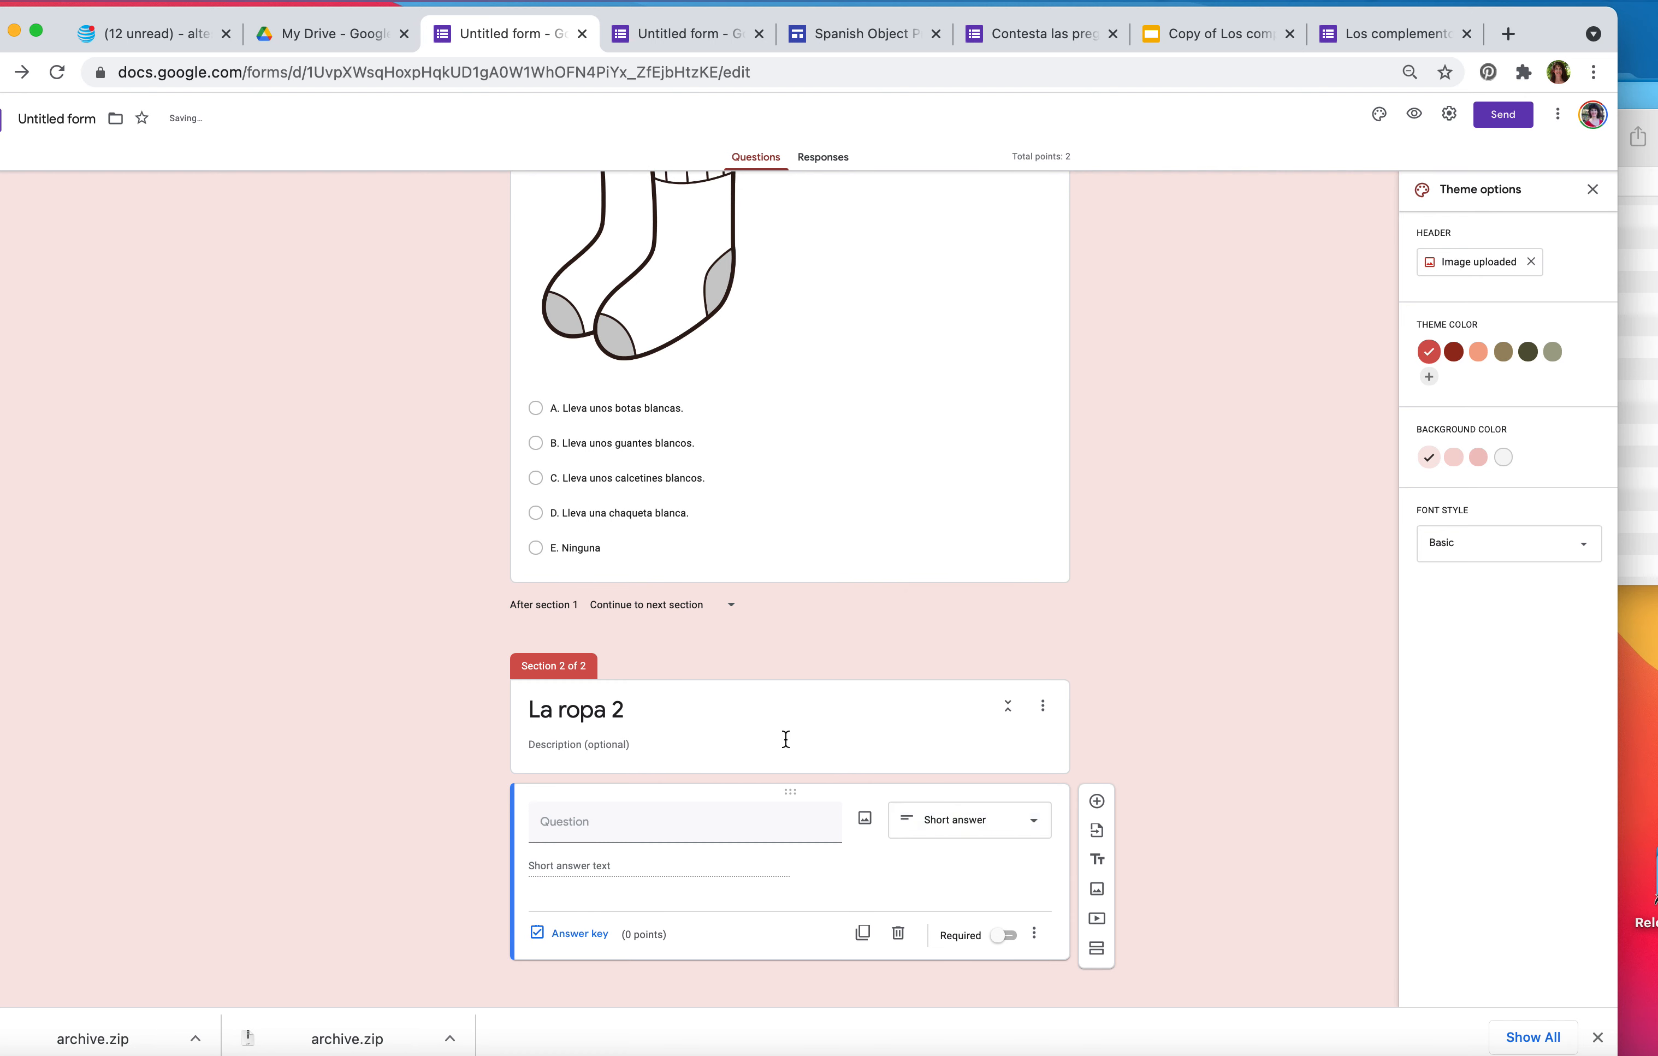
Give the "La ropa 2" section the description "Contesta las preguntas en letras minúscualas, (aeoiu), NO en mayúsculas (AEIOU). EJEMPLO:".
left_click(601, 746)
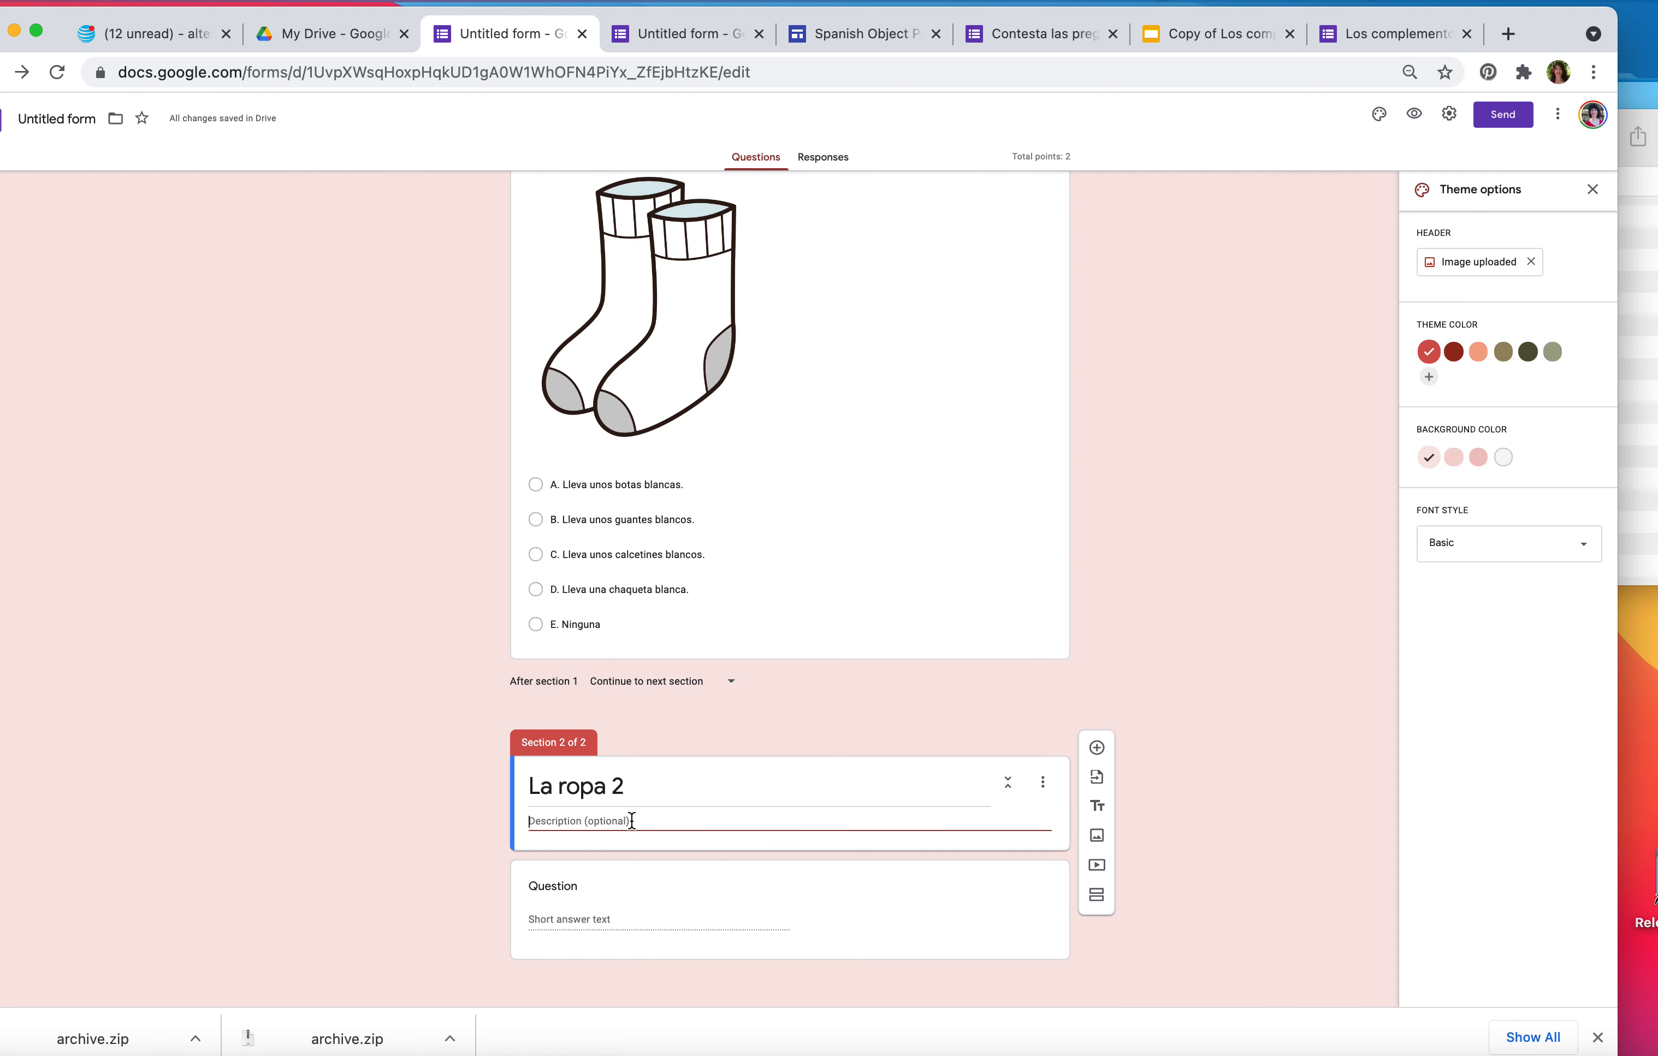
type("Contesta las preguntas en letras minúscuals")
key("BackSpace")
type("as, ")
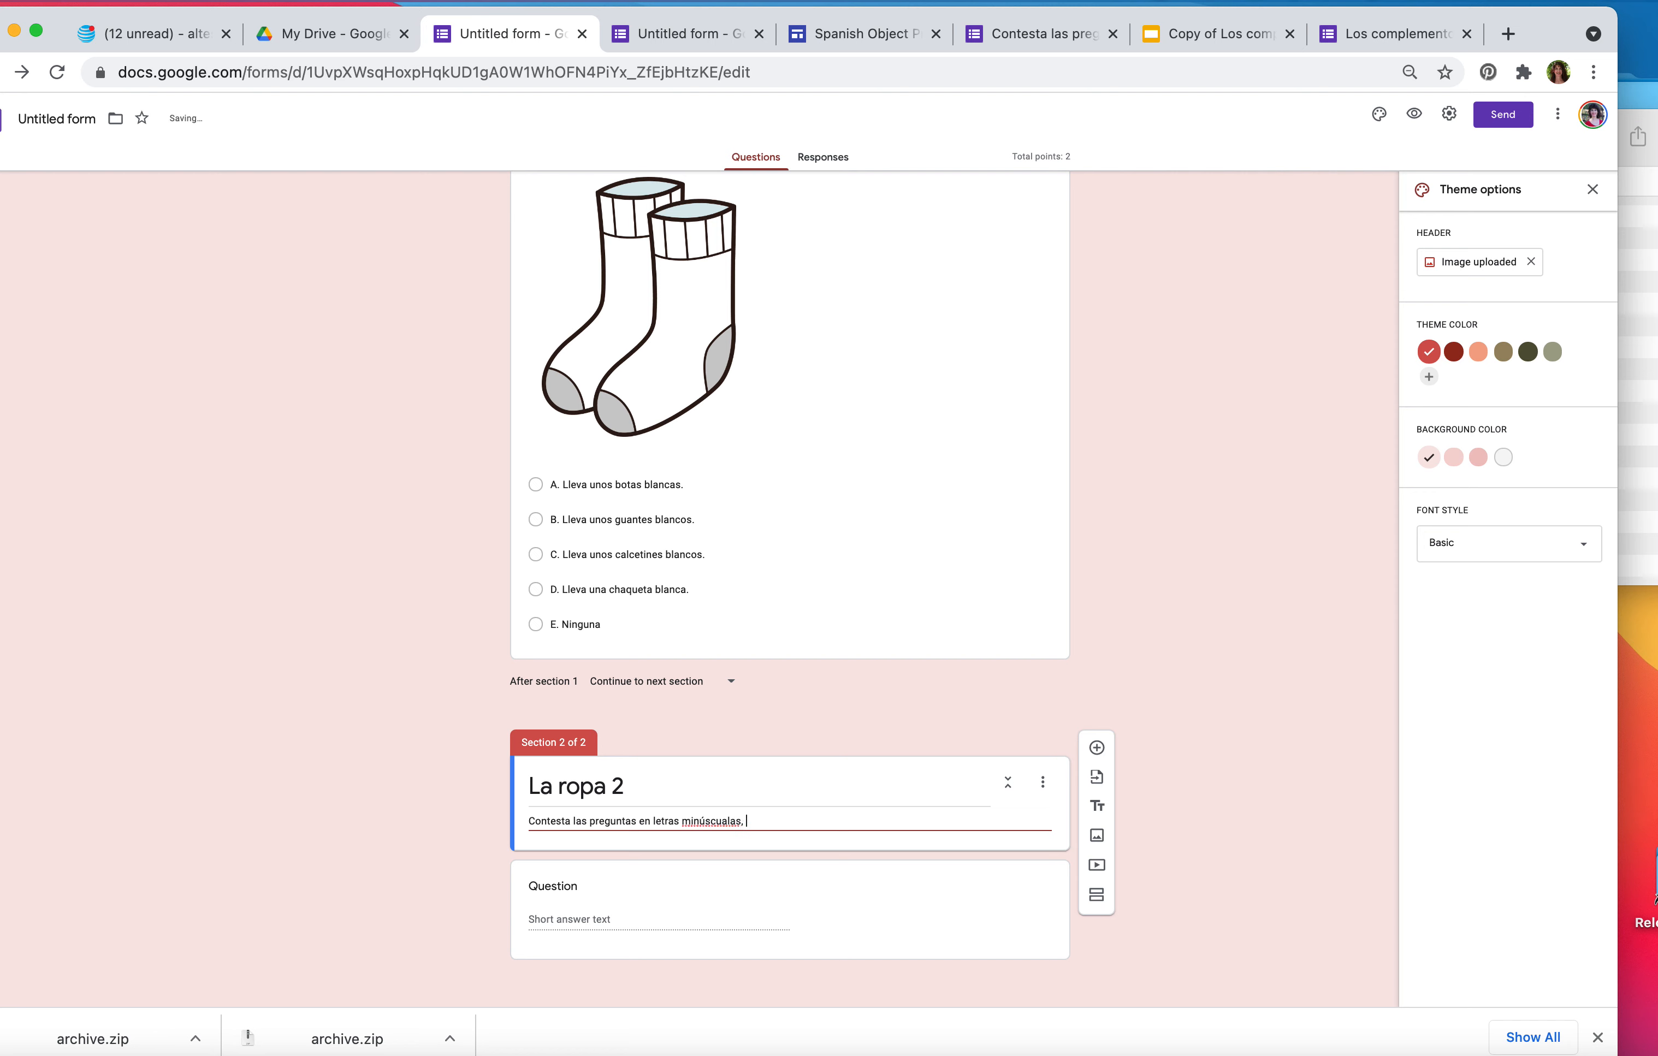
type("NO en")
type(" mayúsucculas")
left_click(748, 821)
type("(aeoiu),")
left_click(903, 818)
type("(AEIOU). EJEMPLO:")
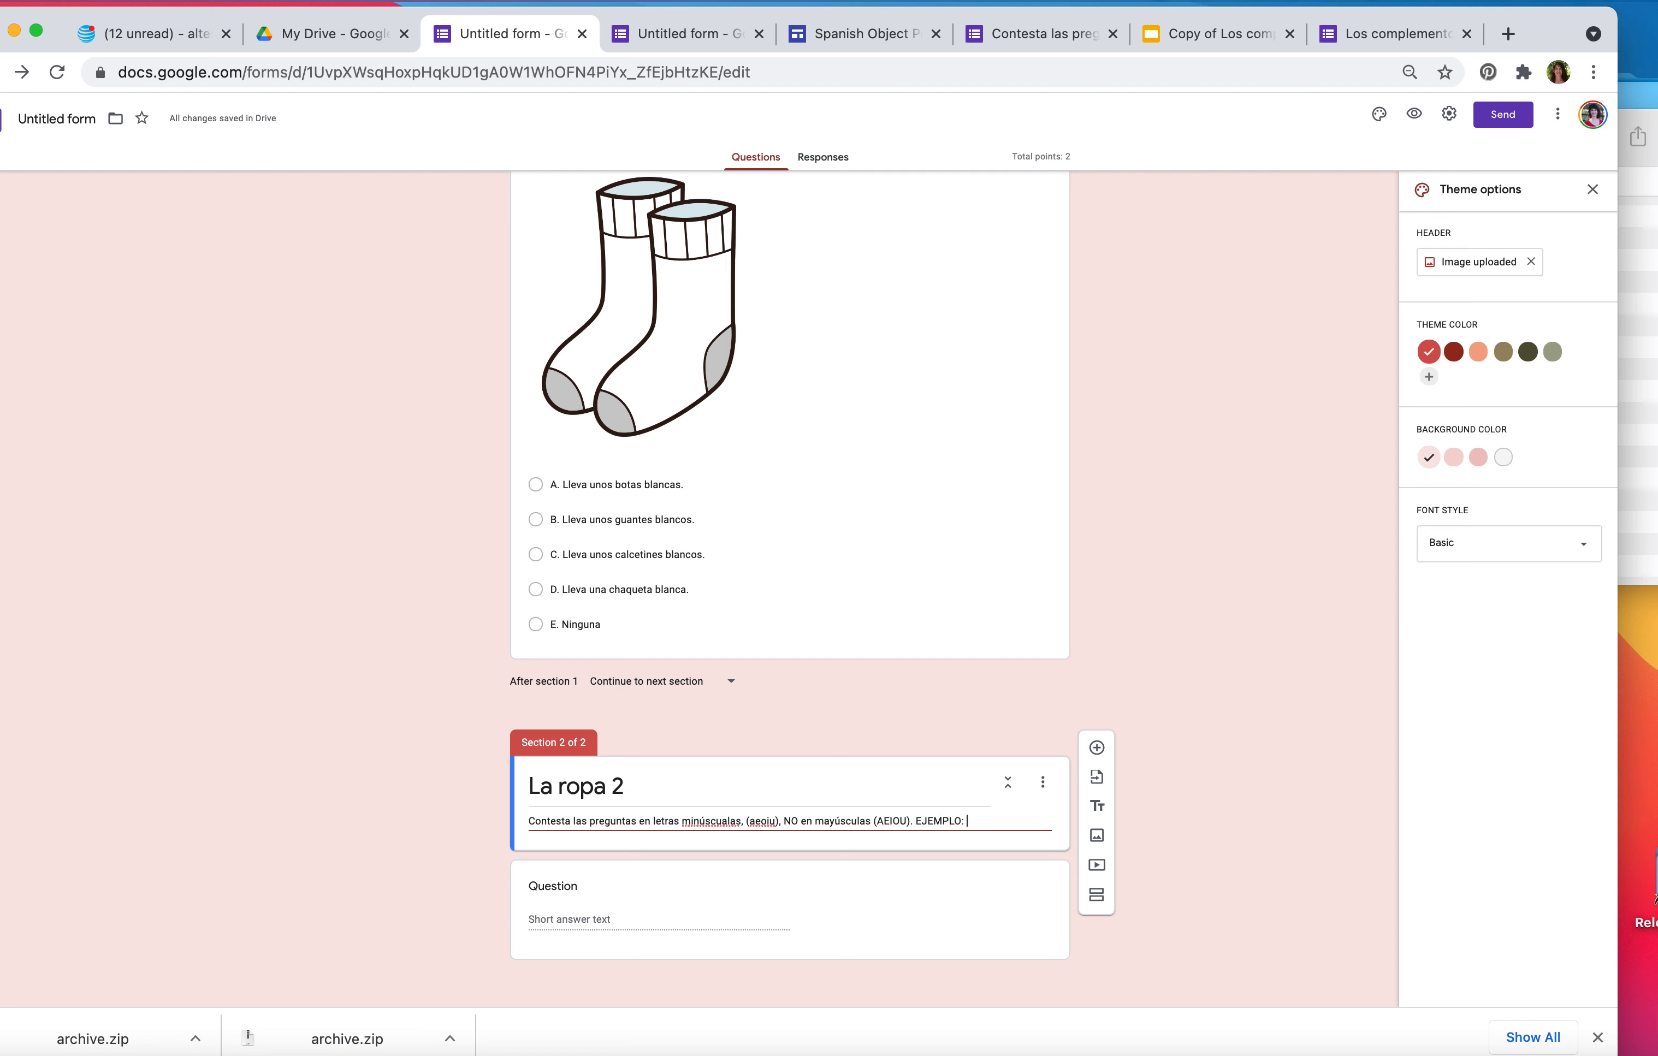
Append to the section description an example "¿Qué lleva" question with a first name, followed by "Lleva una....".
type(" Qu")
type(" ¿Qué lleva ")
type("Pe")
key("BackSpace")
type("Felipe?")
key("Return")
type("Ll")
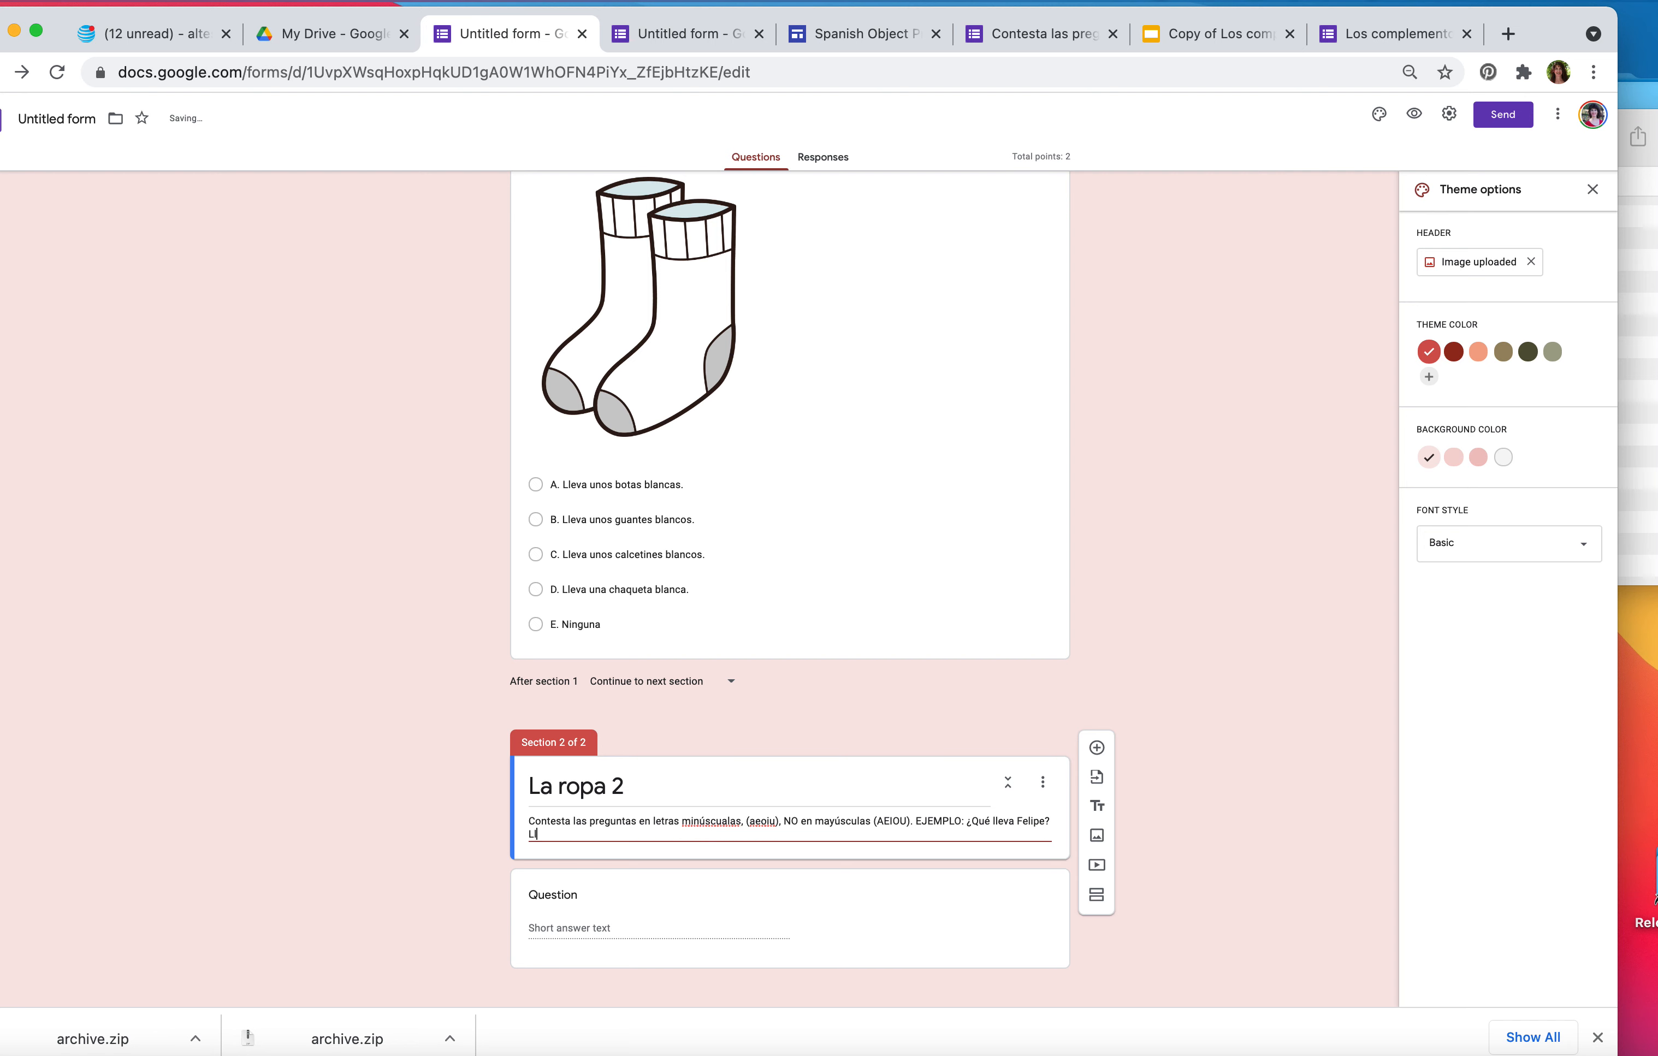
type("eve una....")
Insert the sentence "Escribe los acentos necesarios." before "EJEMPLO:" in the "La ropa 2" description.
left_click(914, 820)
type("Escribe los acentos nece")
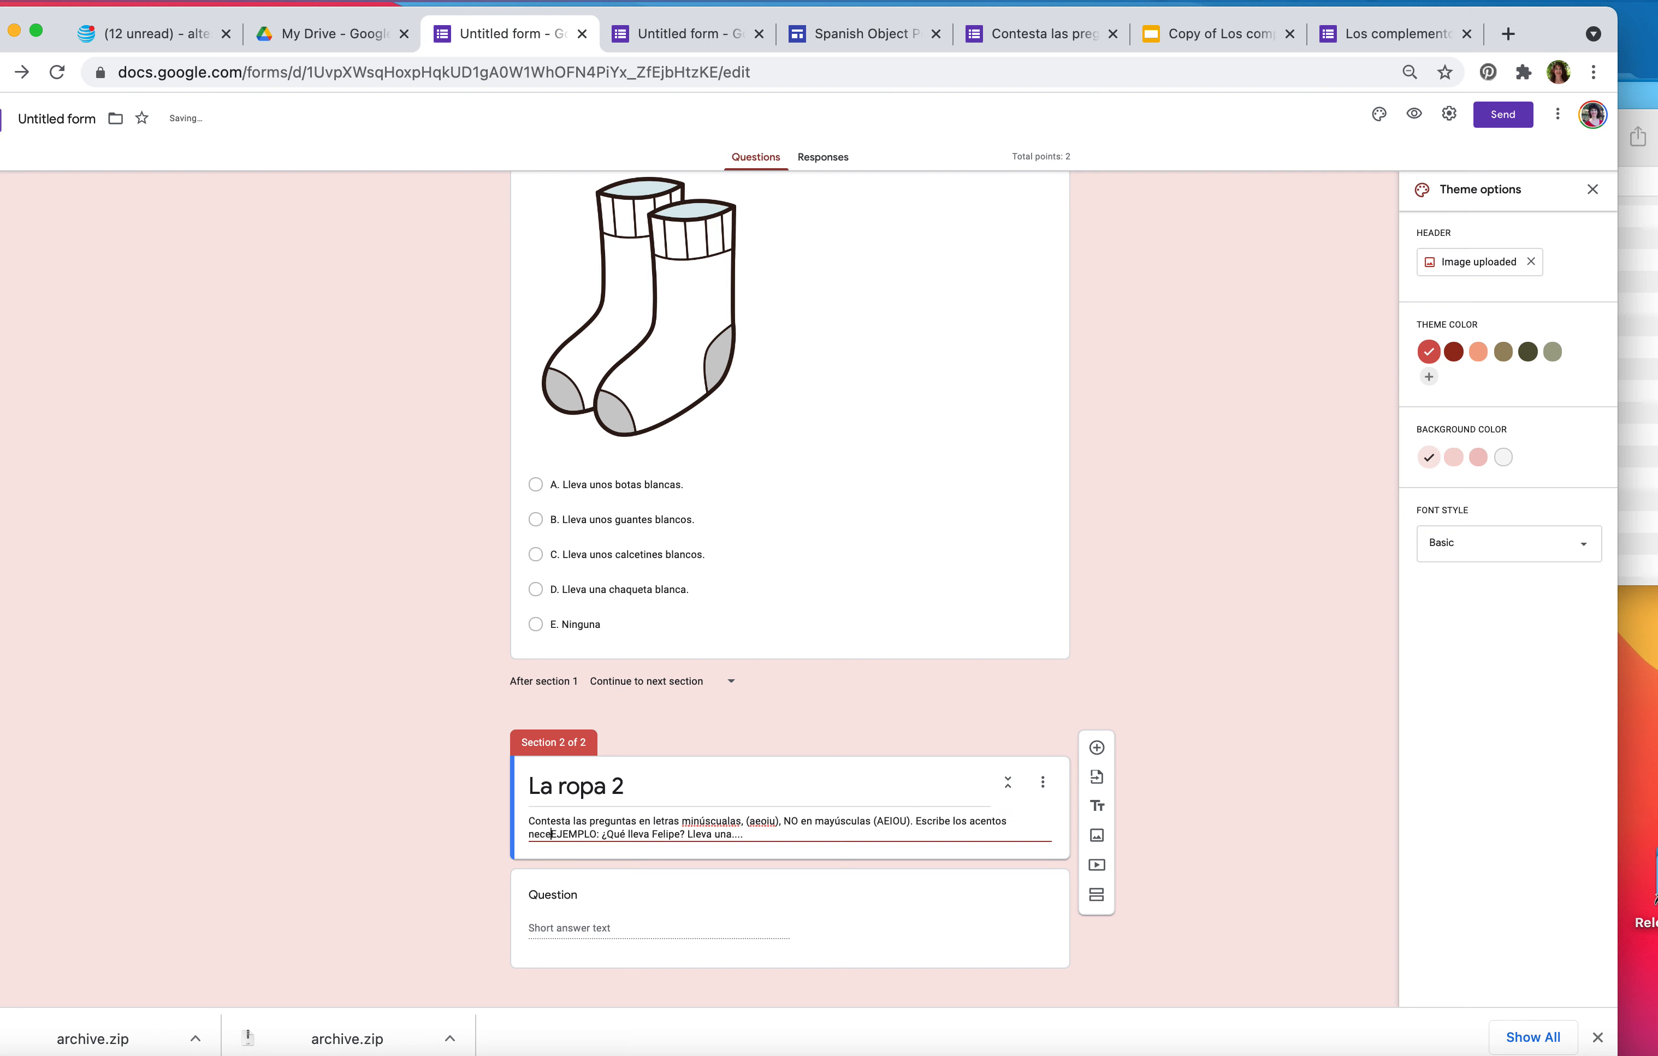
type("sarios.")
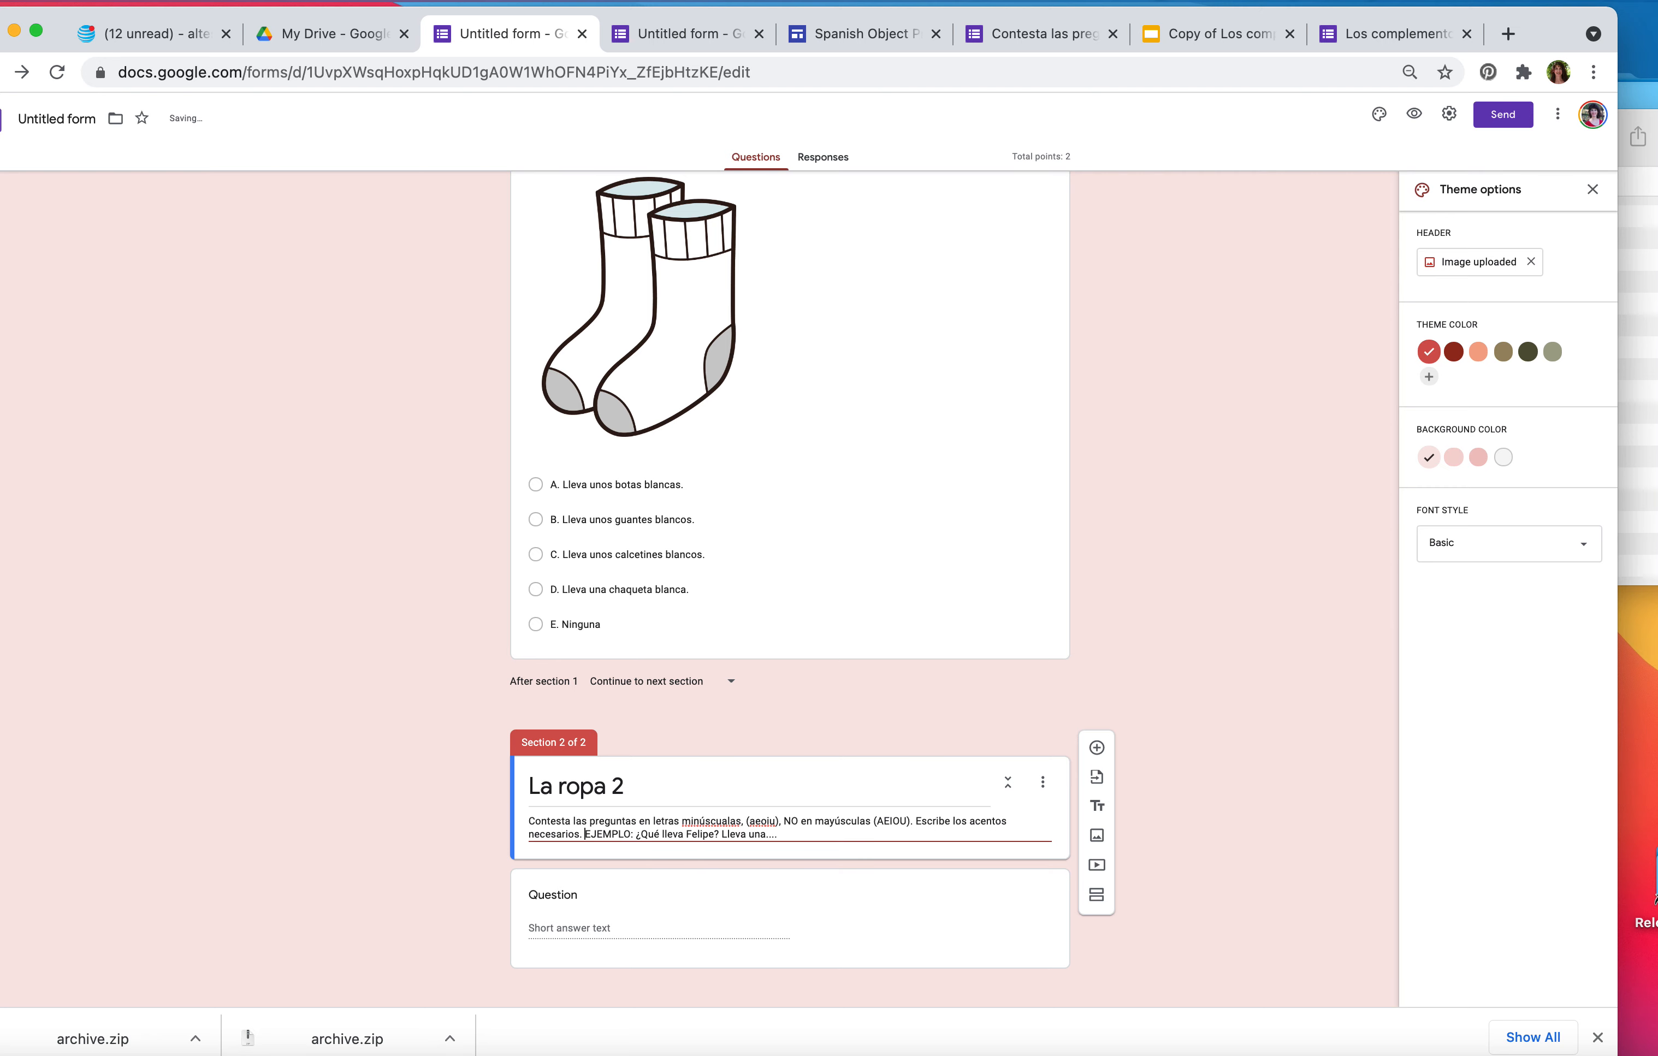
left_click(872, 786)
scroll(872, 785, "down", 2)
left_click(923, 843)
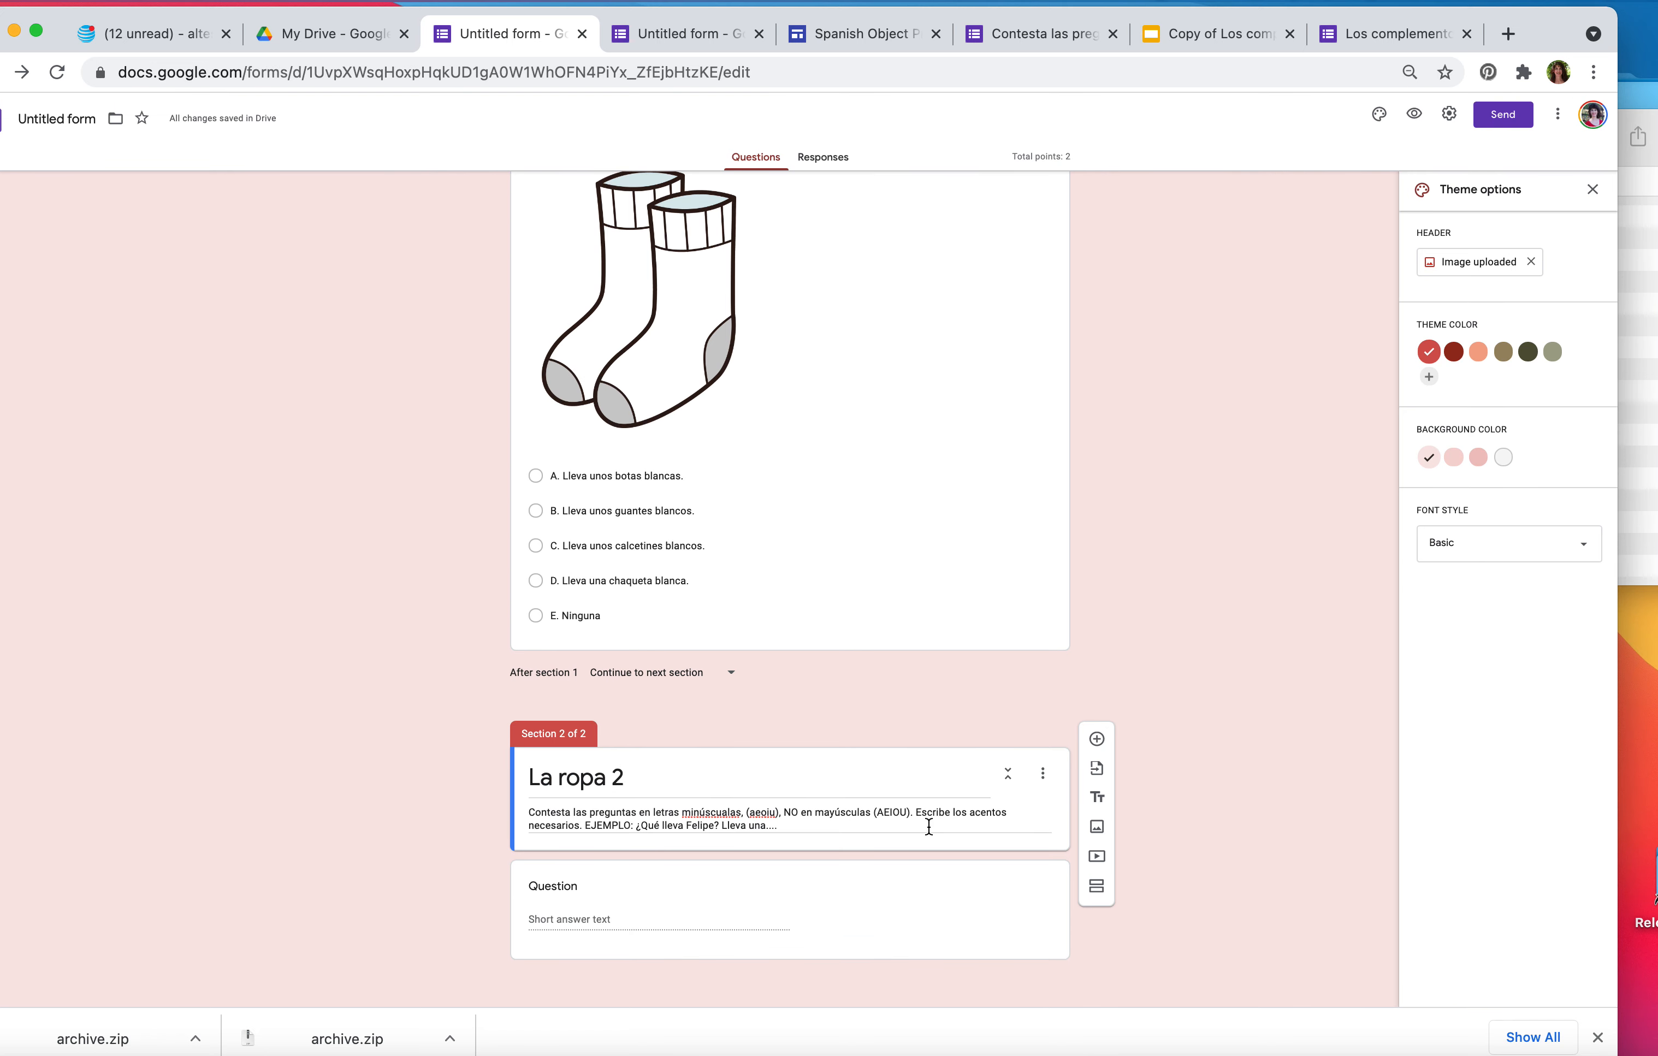
Insert the image lrc_clothing_color-tie.png as a separate item below the "La ropa 2" section header.
left_click(1096, 828)
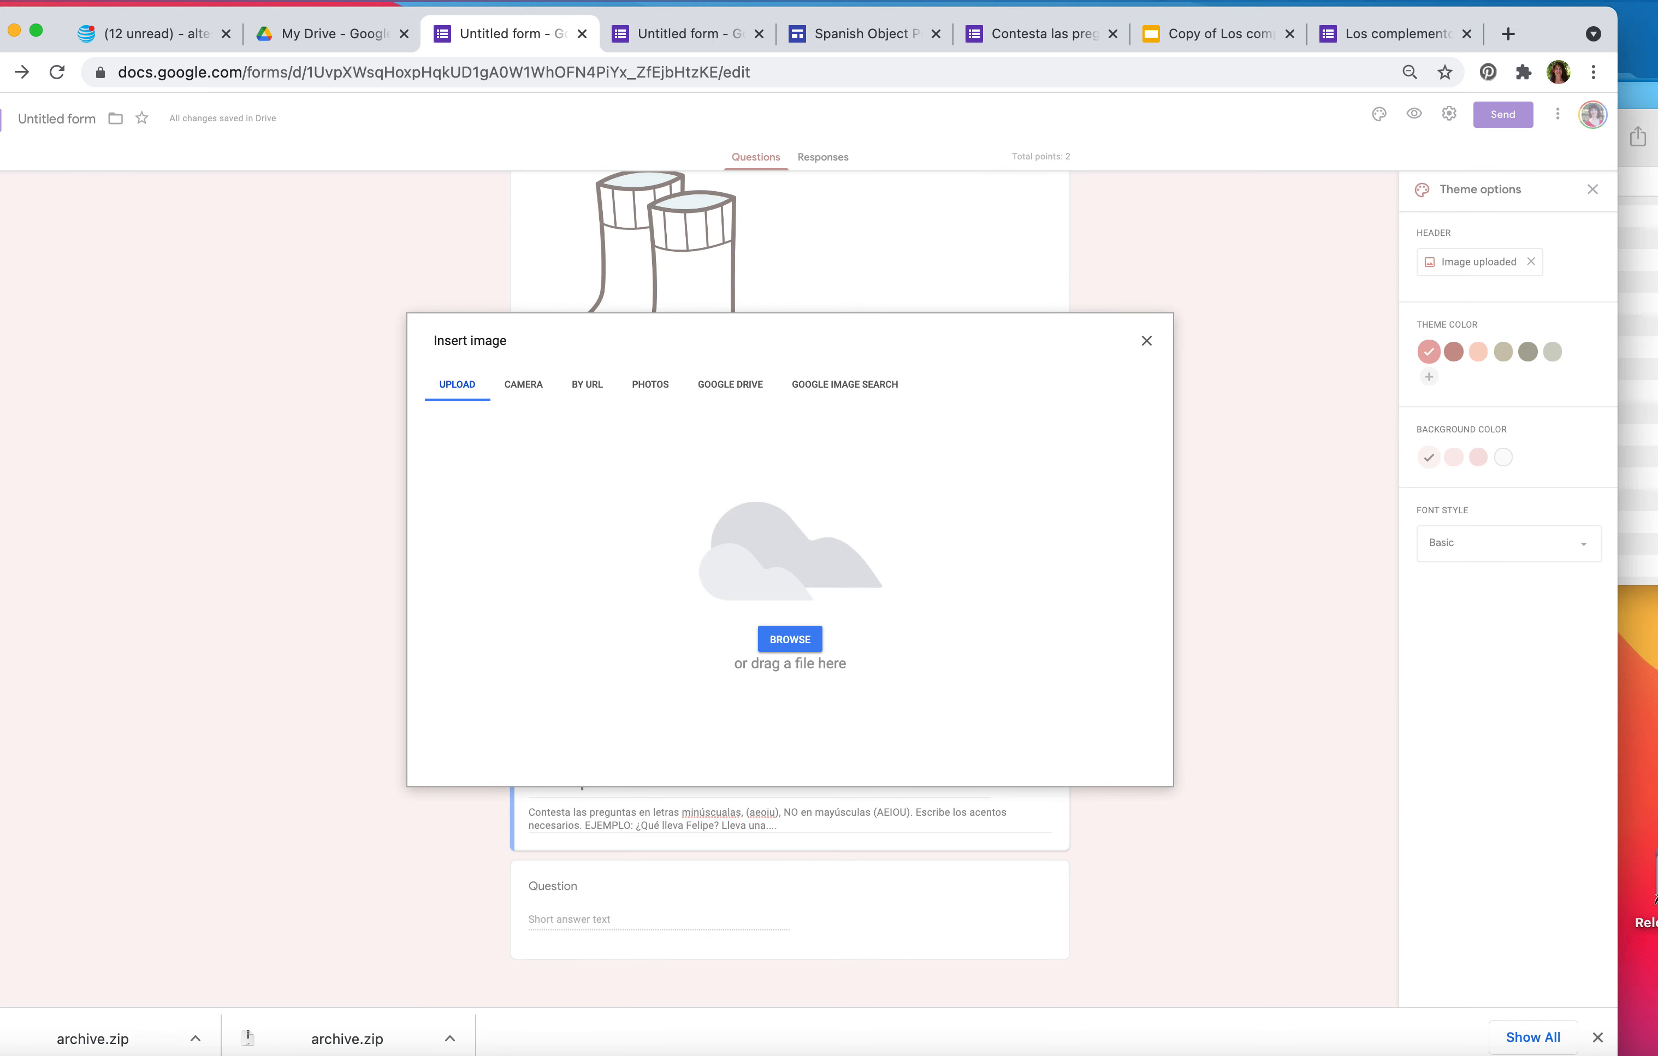
key("super+Tab")
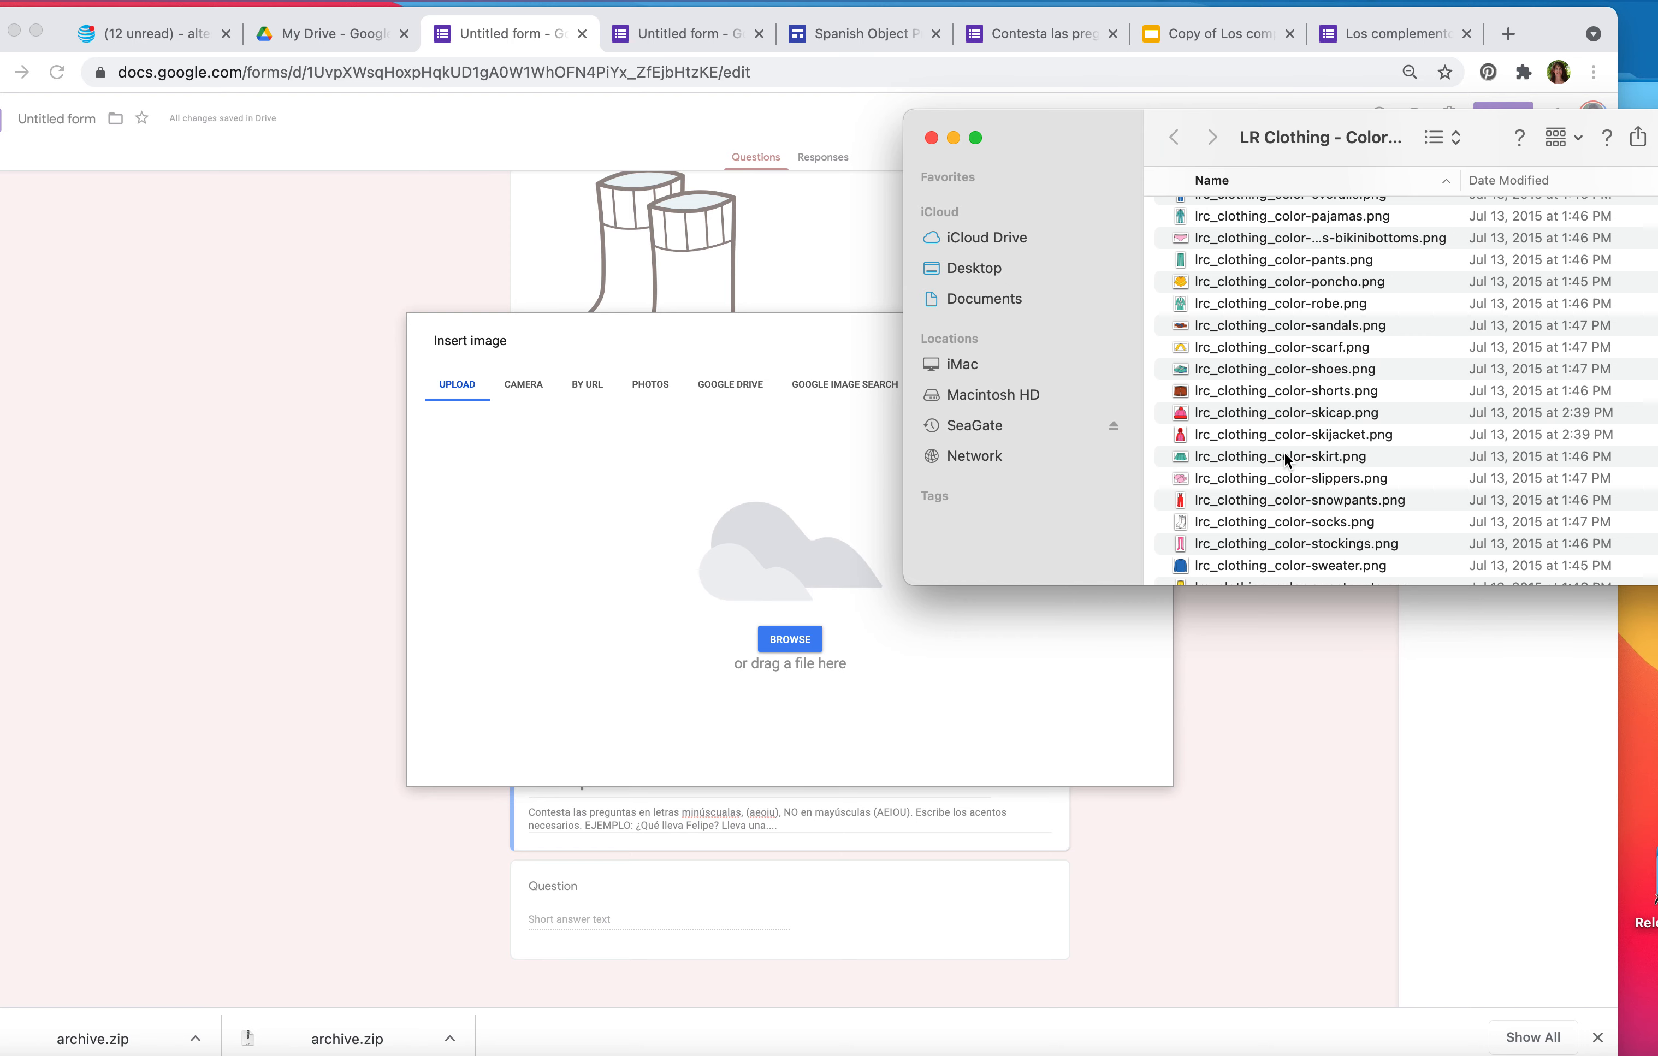
scroll(1283, 452, "up", 10)
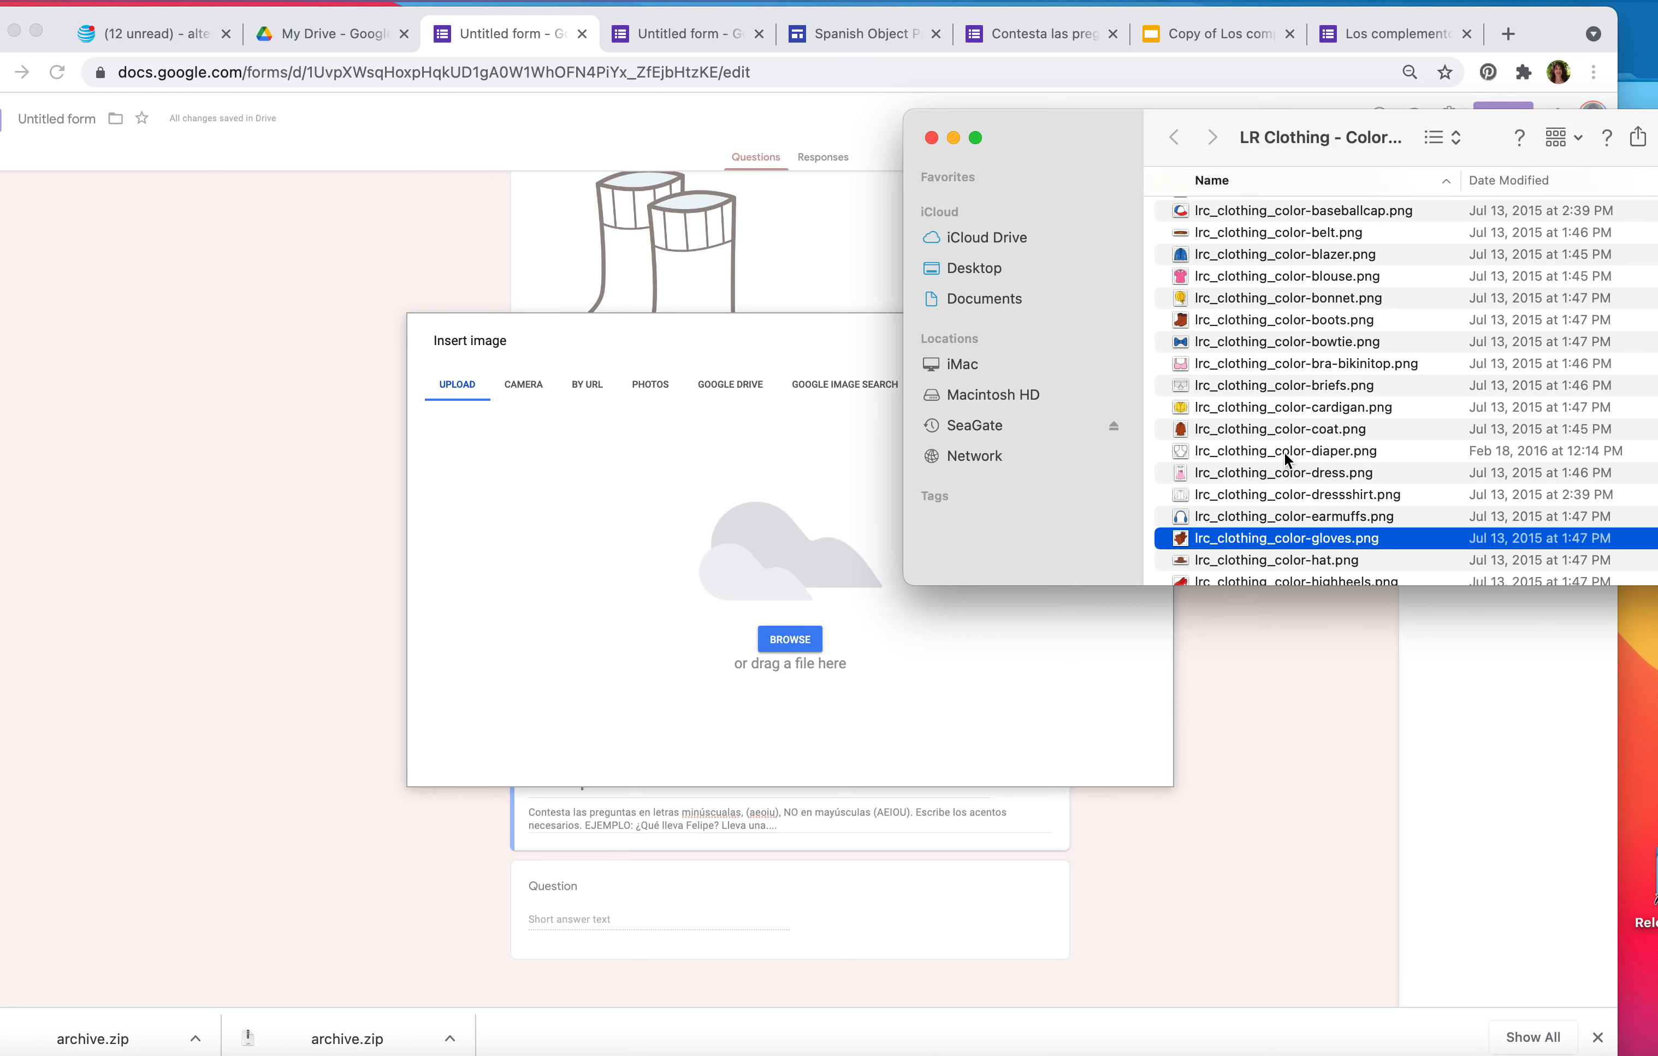
scroll(1284, 452, "down", 10)
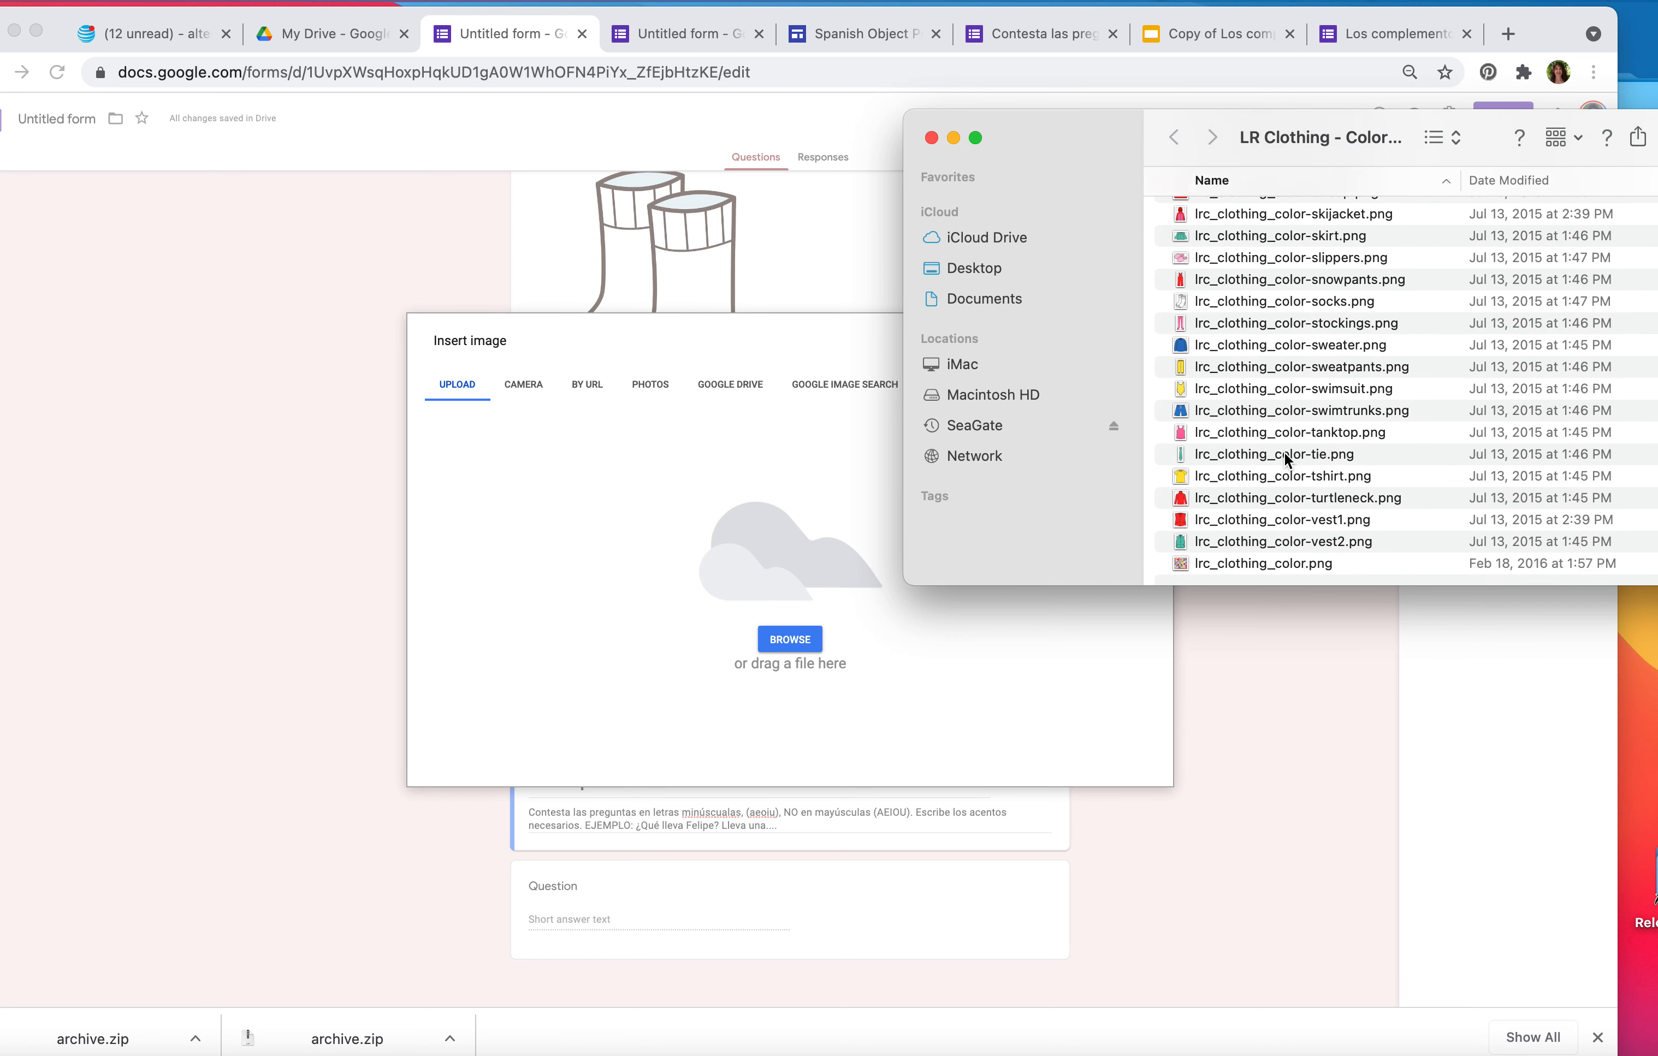
left_click_drag(1283, 452, 749, 547)
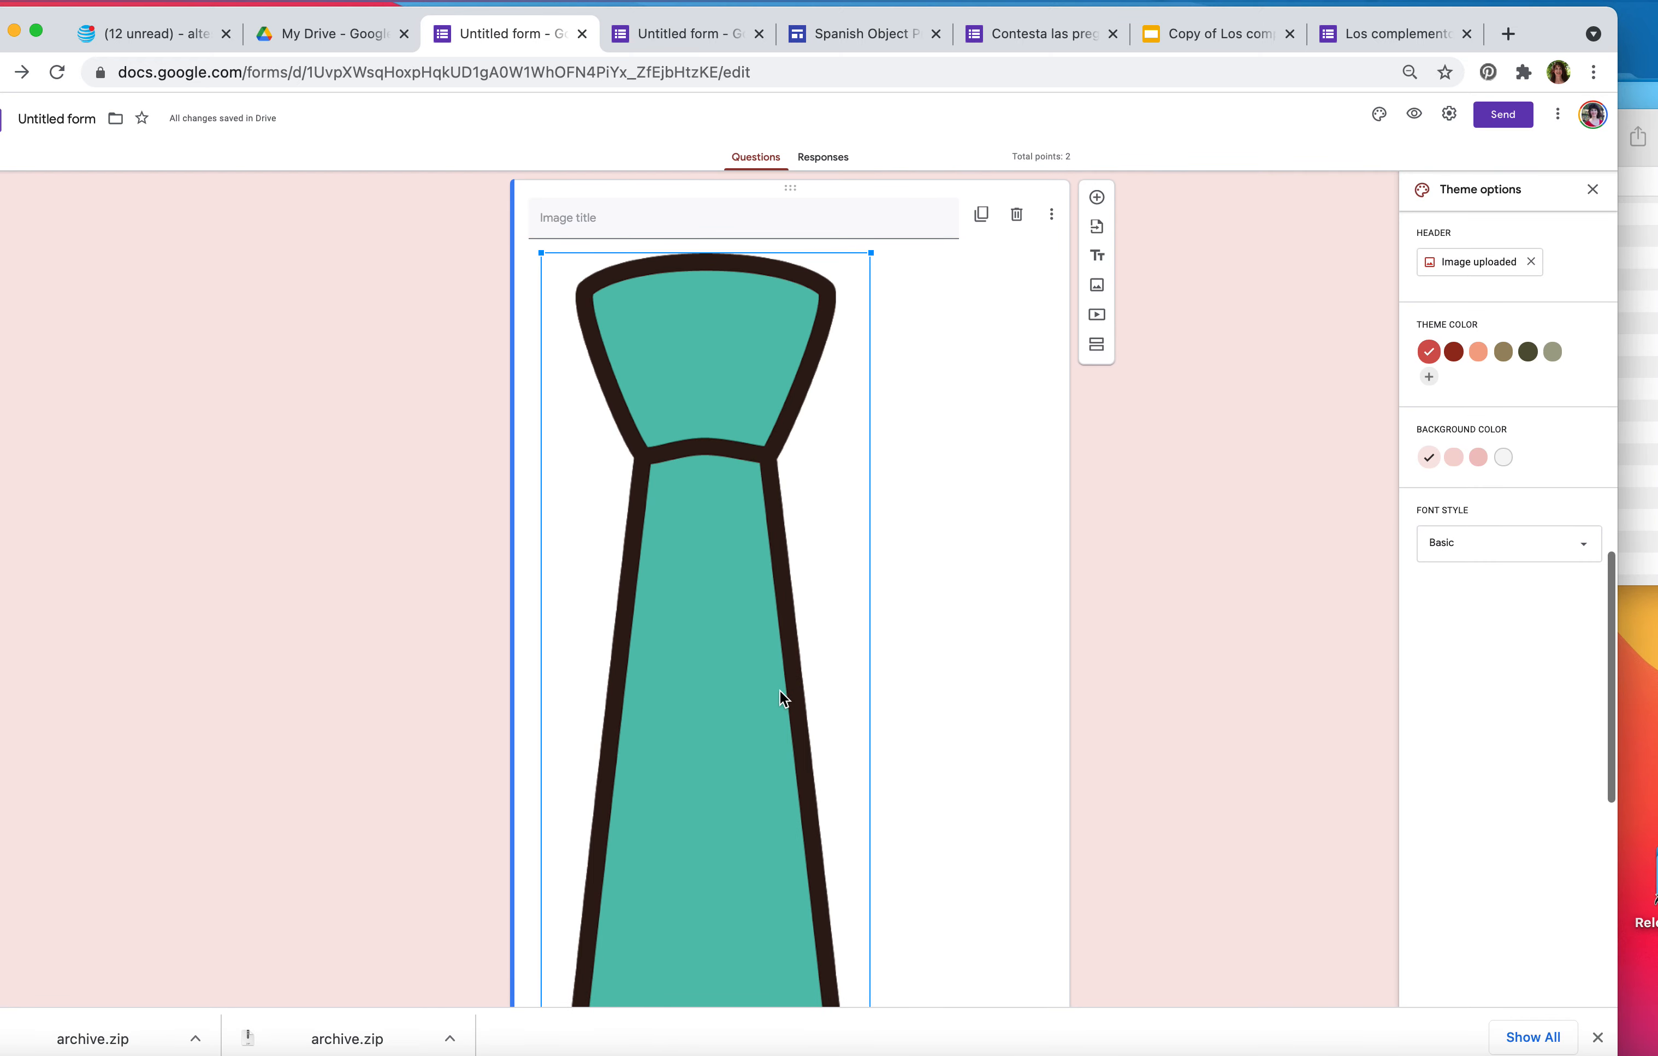
Shrink the tie image proportionally to about a quarter of the card's width.
scroll(779, 689, "down", 10)
left_click_drag(869, 819, 689, 219)
scroll(900, 467, "down", 5)
left_click_drag(711, 819, 561, 494)
scroll(858, 505, "up", 8)
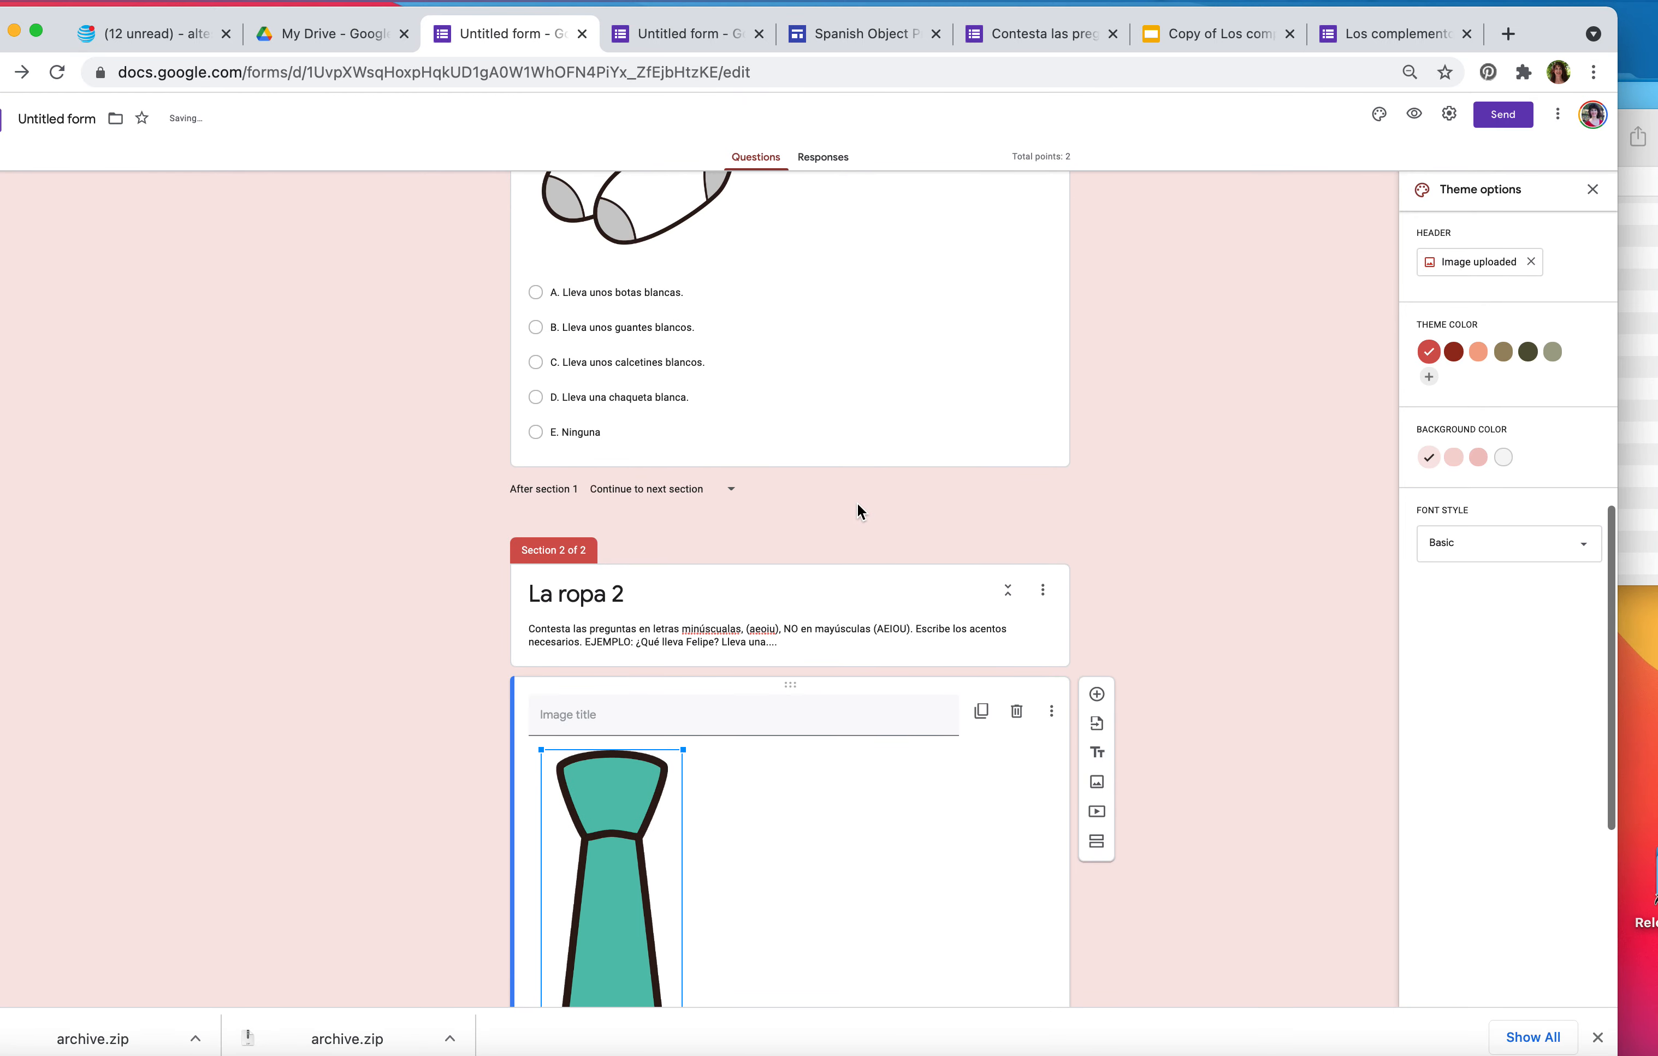
scroll(857, 503, "up", 3)
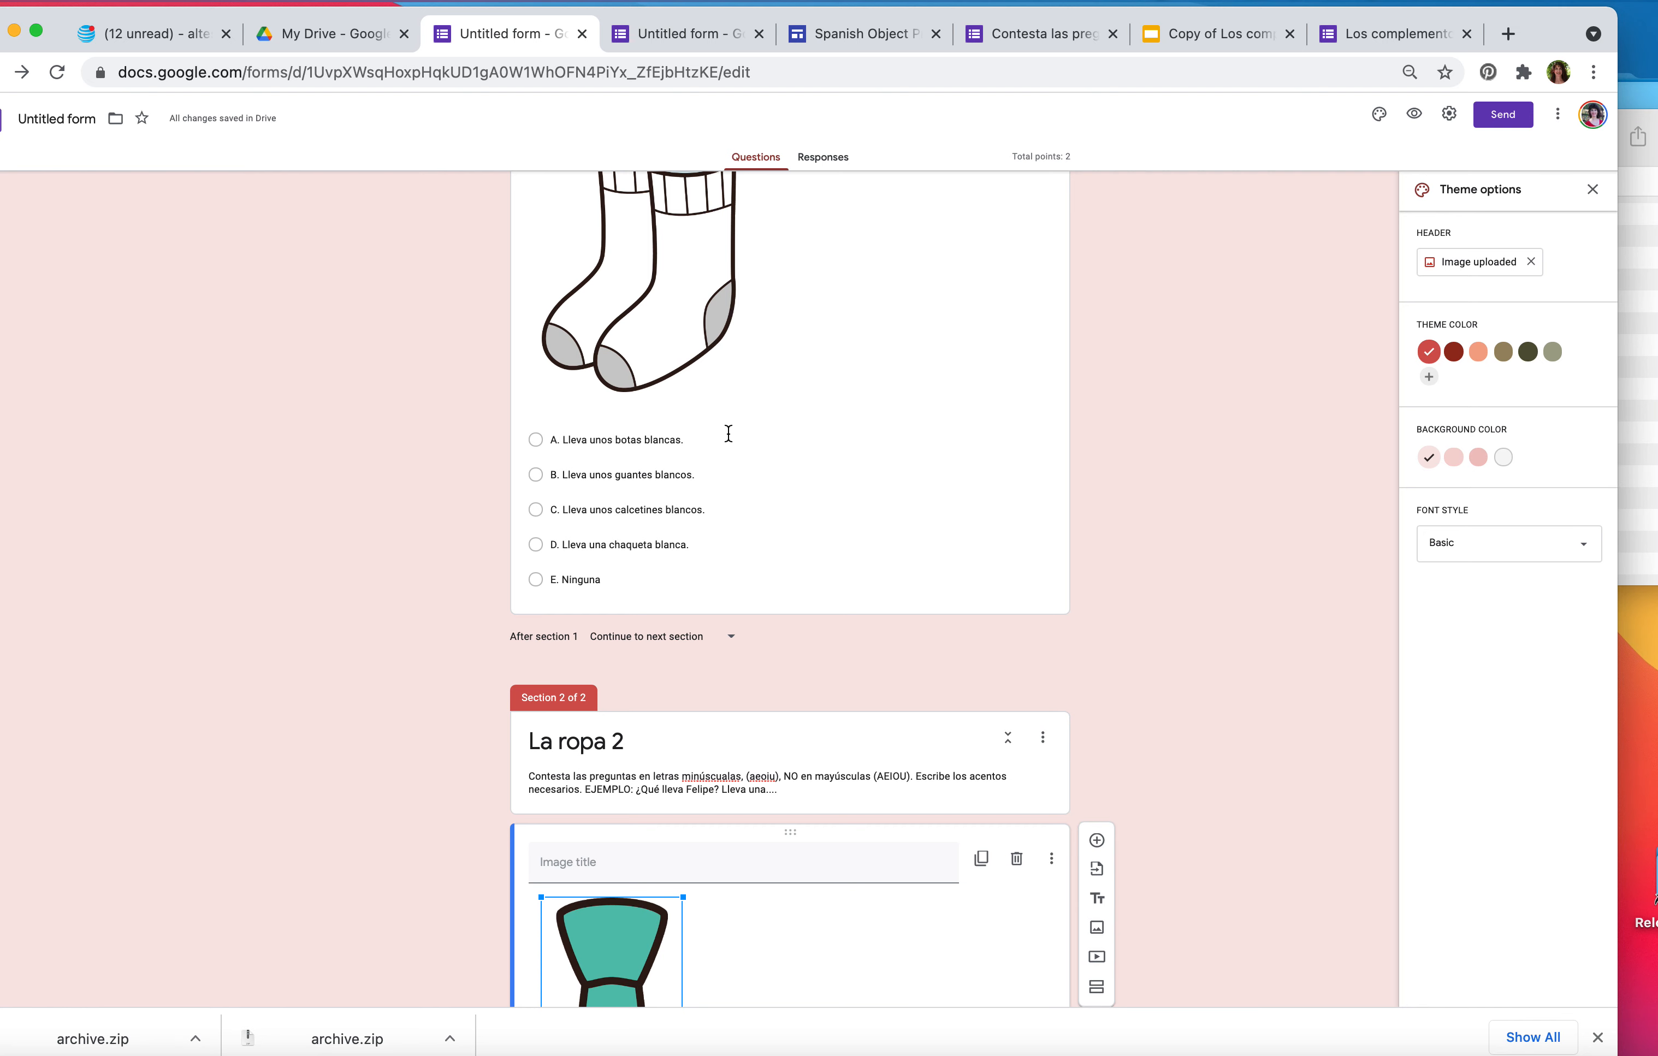
scroll(841, 460, "down", 8)
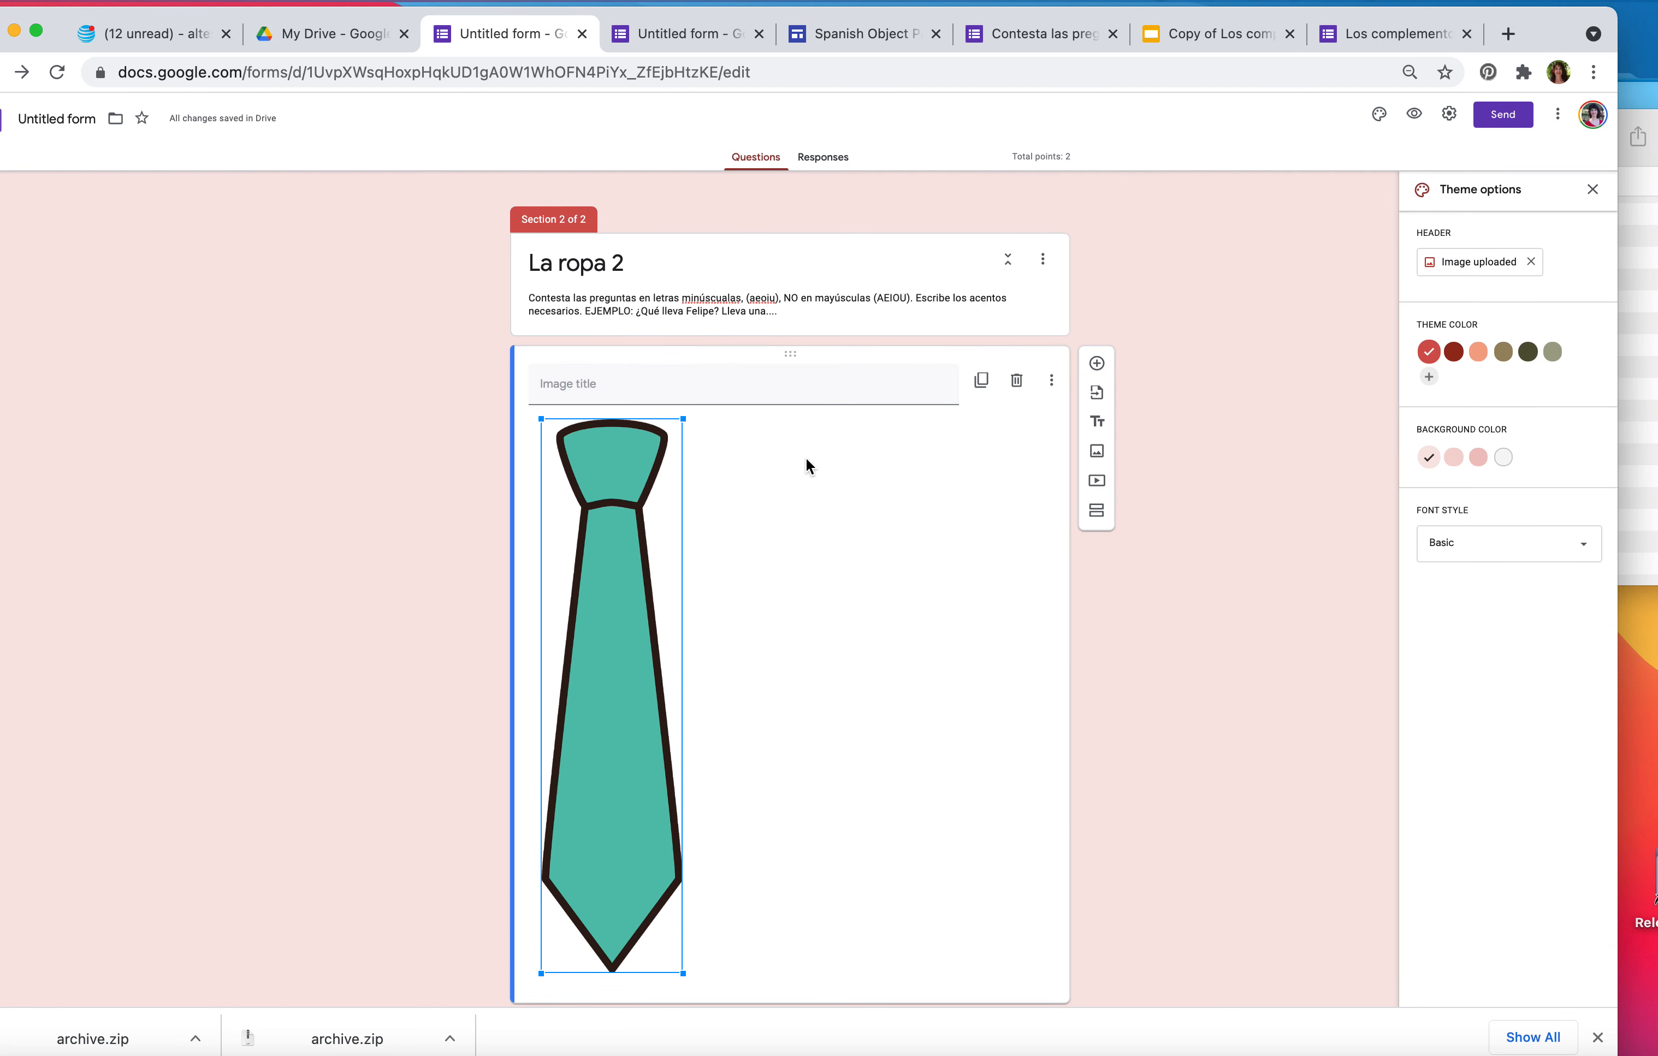
Add the word "corbata" after "Lleva una...." at the end of the "La ropa 2" description.
triple_click(807, 315)
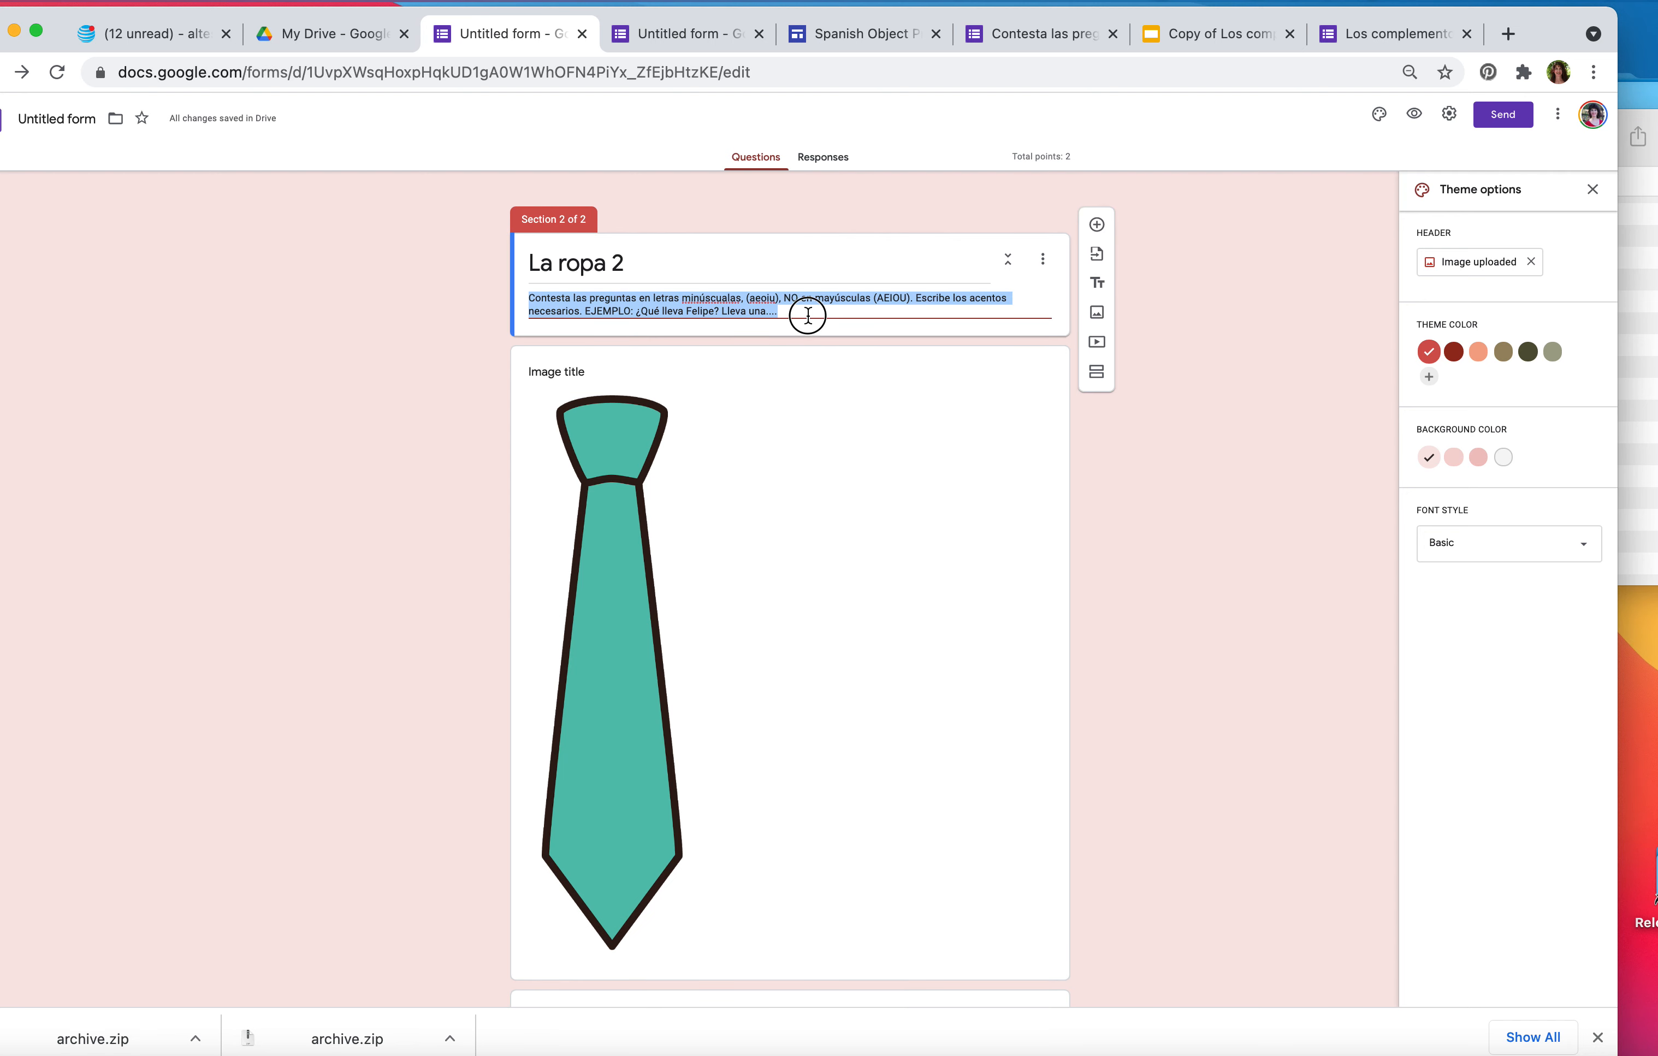
left_click(807, 315)
type("corbata")
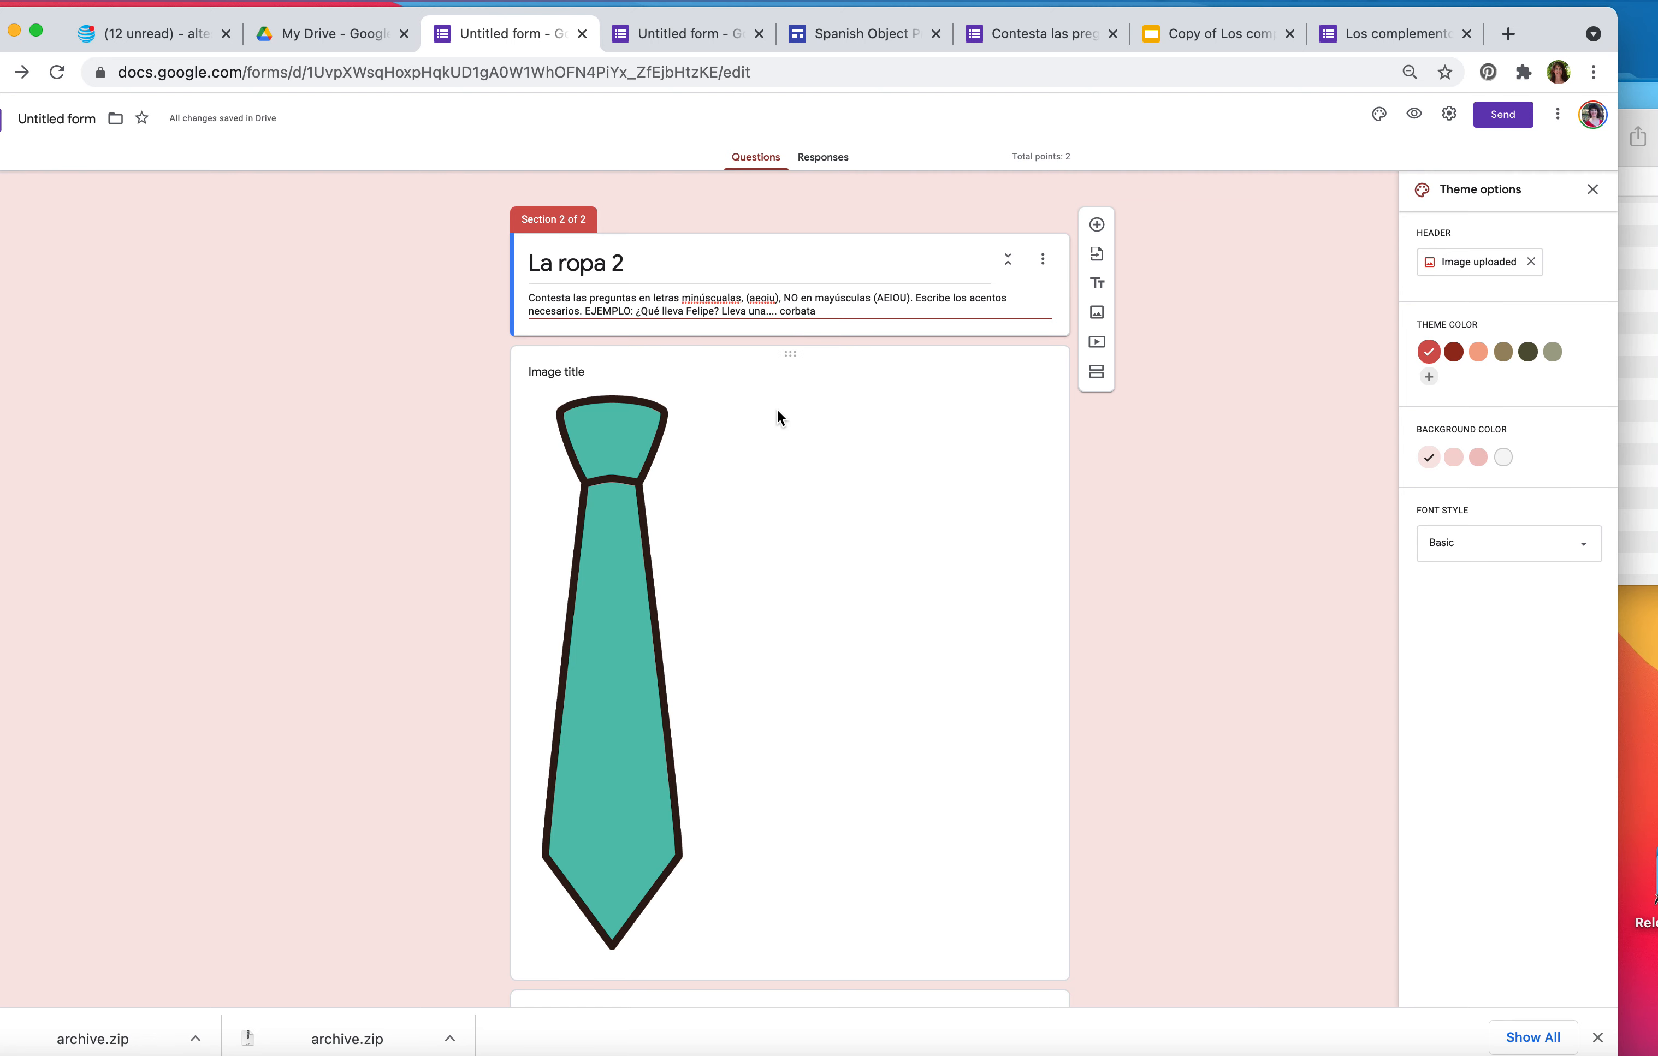
scroll(844, 479, "down", 2)
scroll(846, 475, "up", 1)
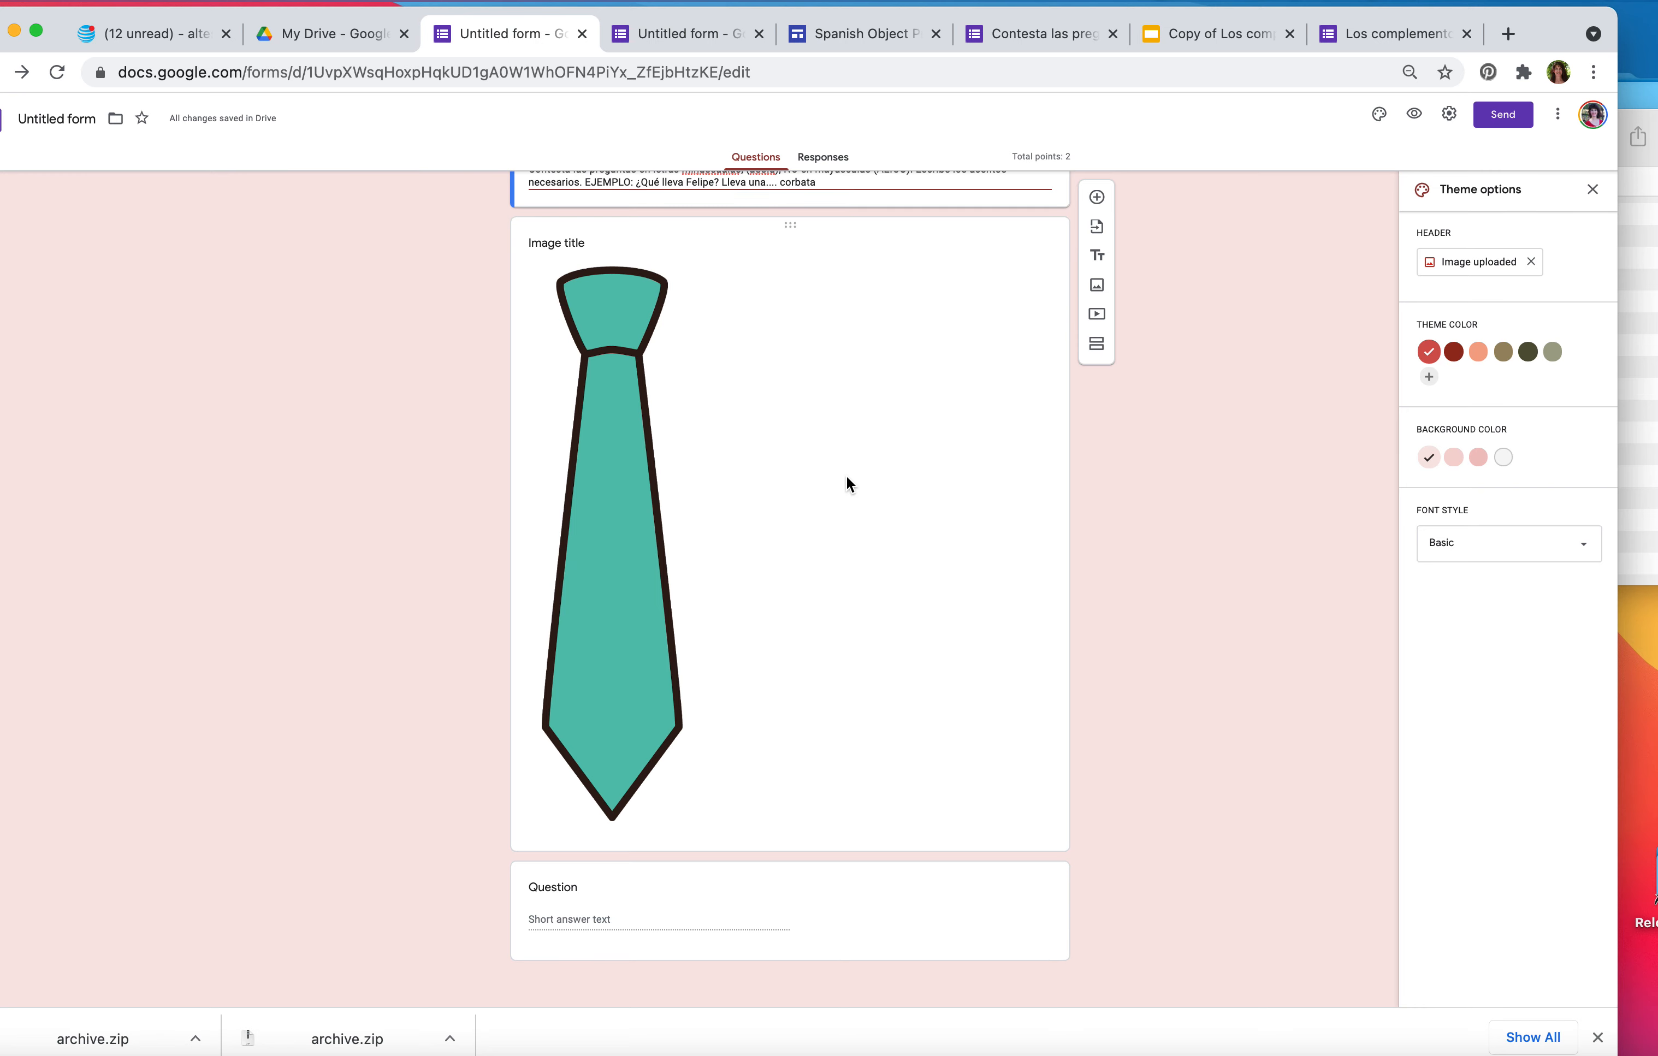
scroll(846, 475, "up", 3)
scroll(845, 475, "down", 4)
Set the question below the tie image to Short answer and make it required.
left_click(787, 922)
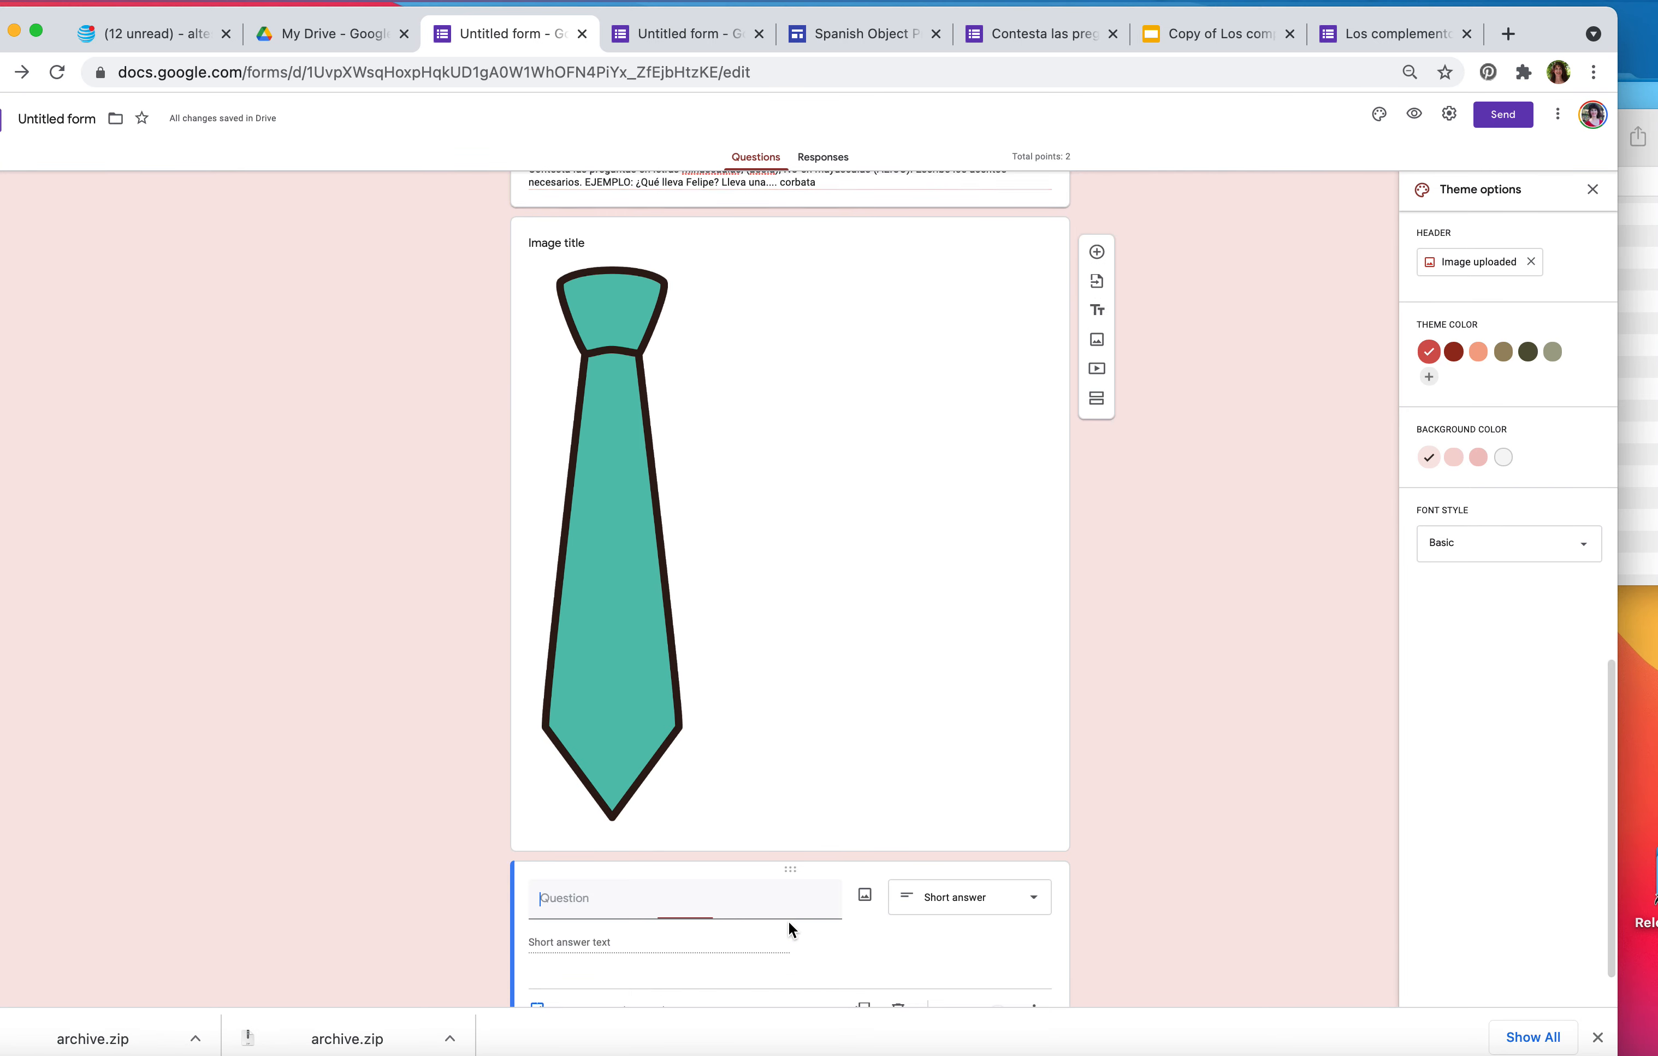
left_click(1035, 829)
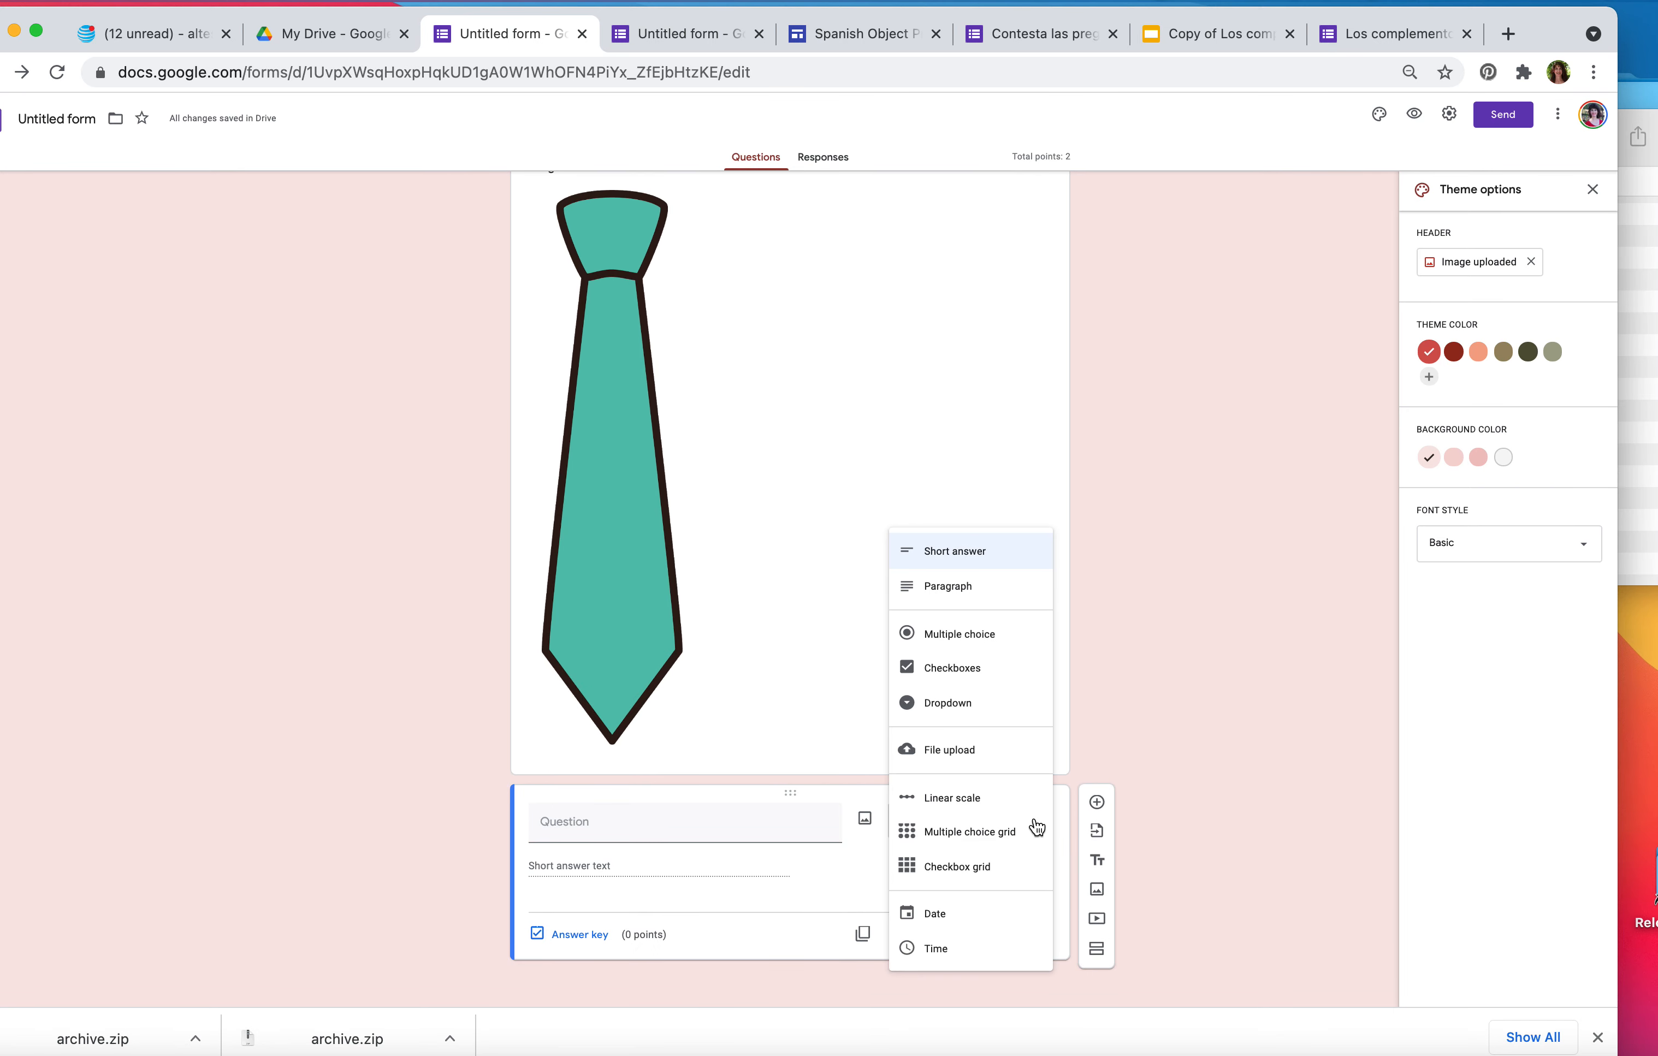
left_click(968, 553)
left_click(1000, 937)
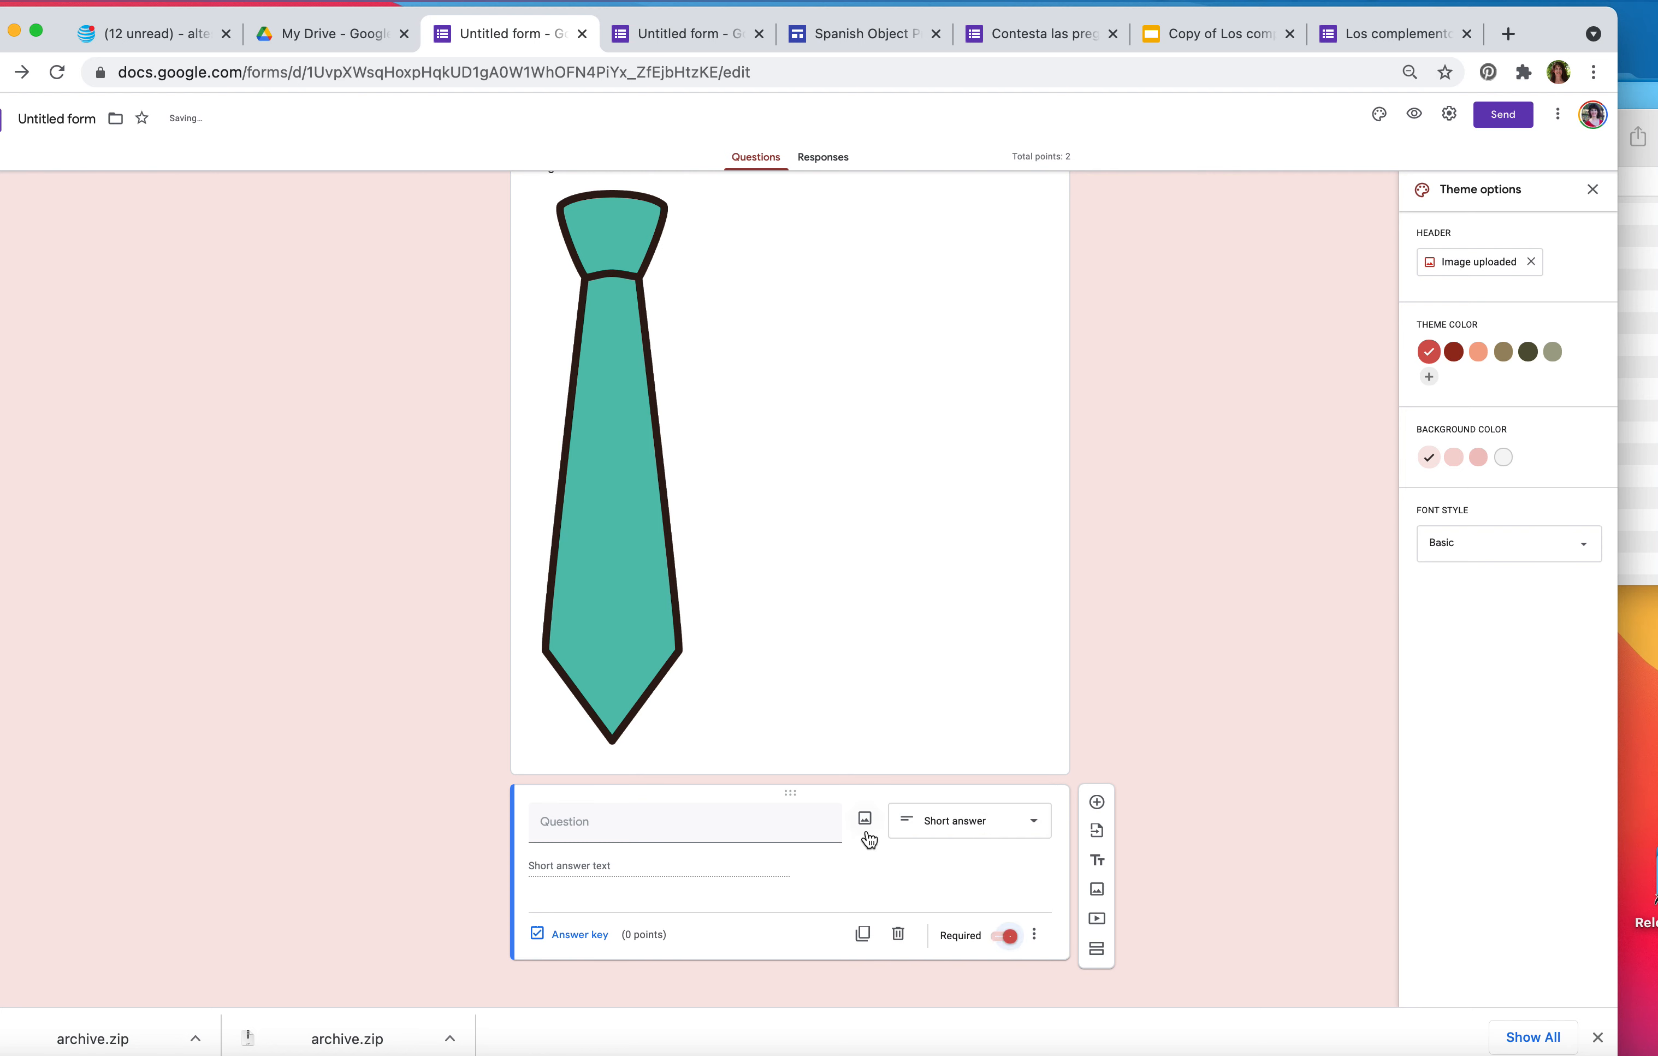
Enter the short-answer question as "1. ¿Qué lleva" with the character's first name, followed by "Lleva".
left_click(649, 813)
type("1. ¿Q")
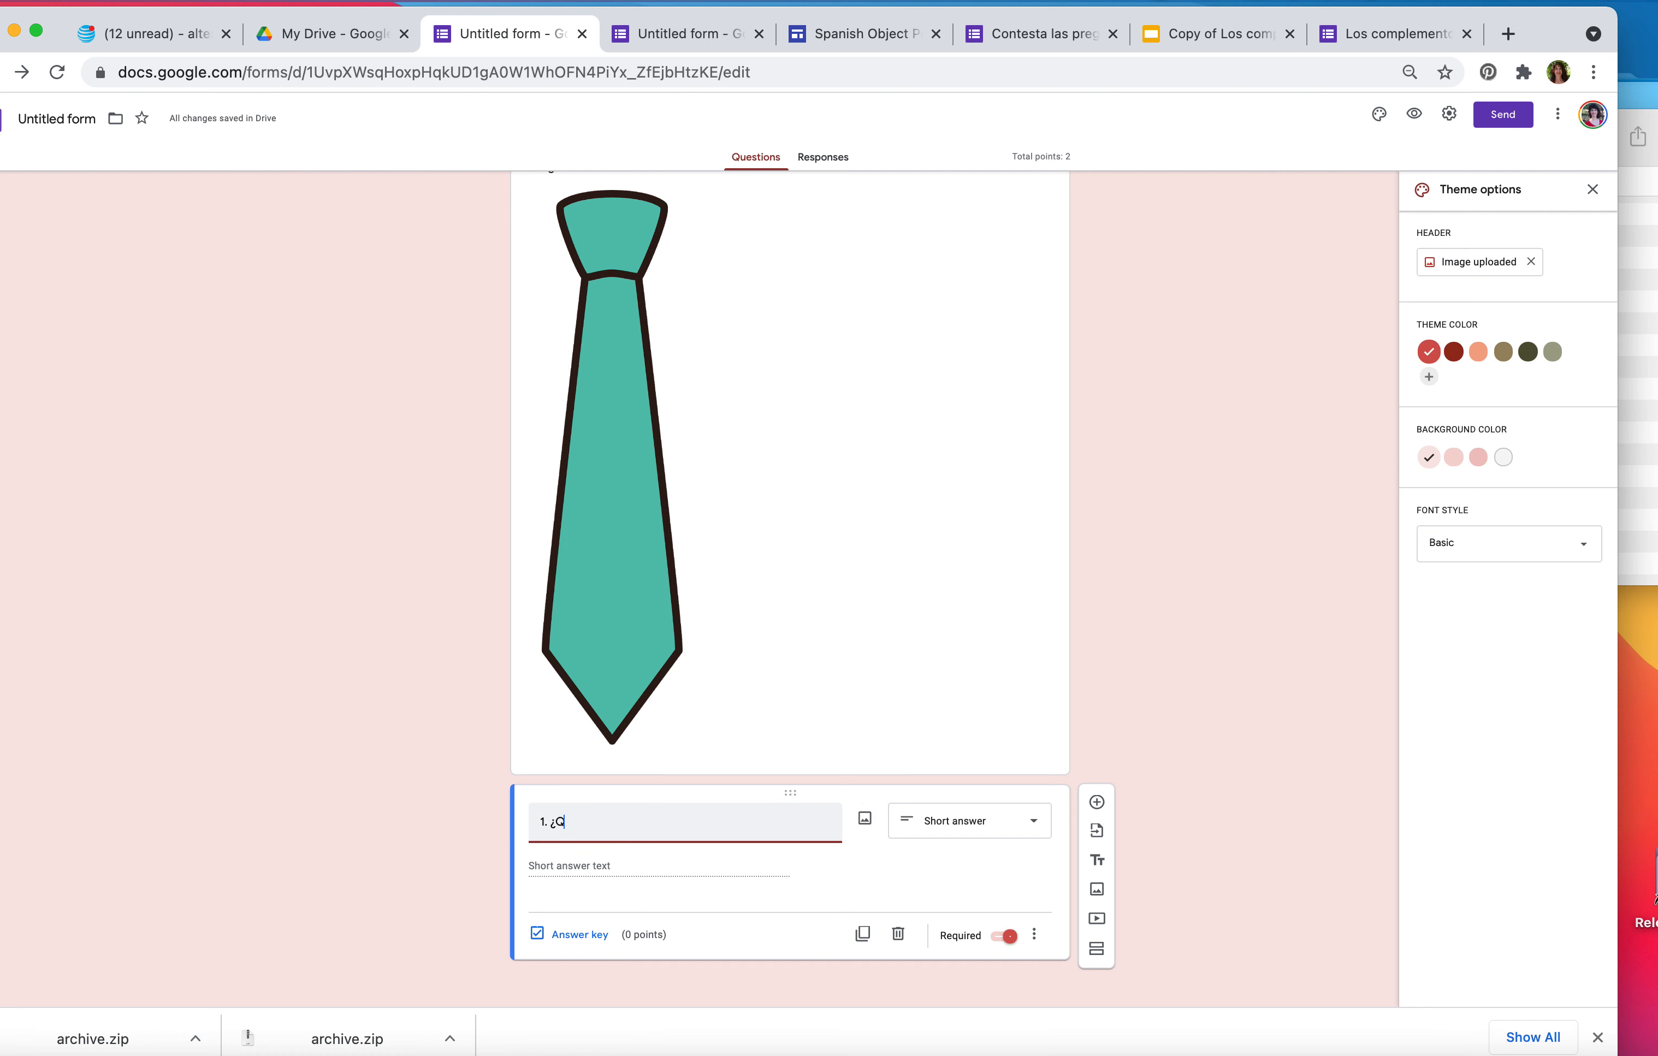
type("ué lleva Margarita? Lleva")
Add the image lrc_clothing_color-tshirt.png to the short-answer question.
left_click(867, 821)
left_click(1, 460)
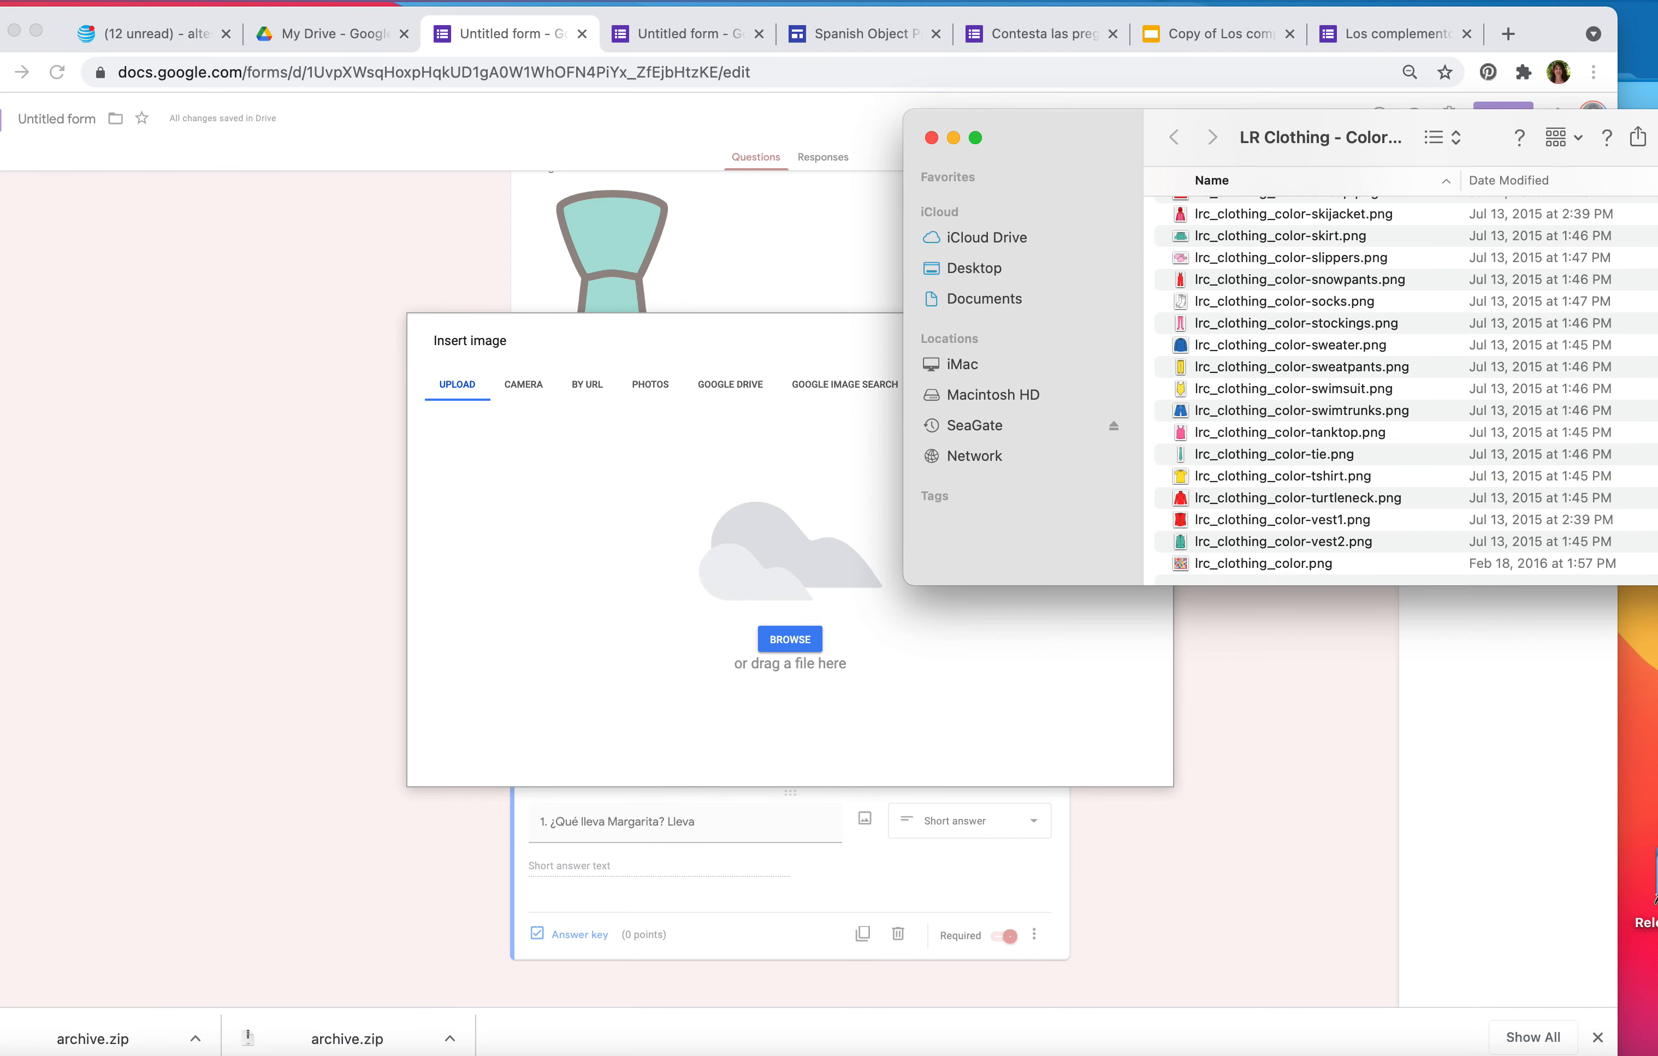
scroll(1358, 411, "down", 1)
scroll(1355, 404, "up", 1)
left_click(1184, 480)
left_click_drag(1184, 479, 934, 500)
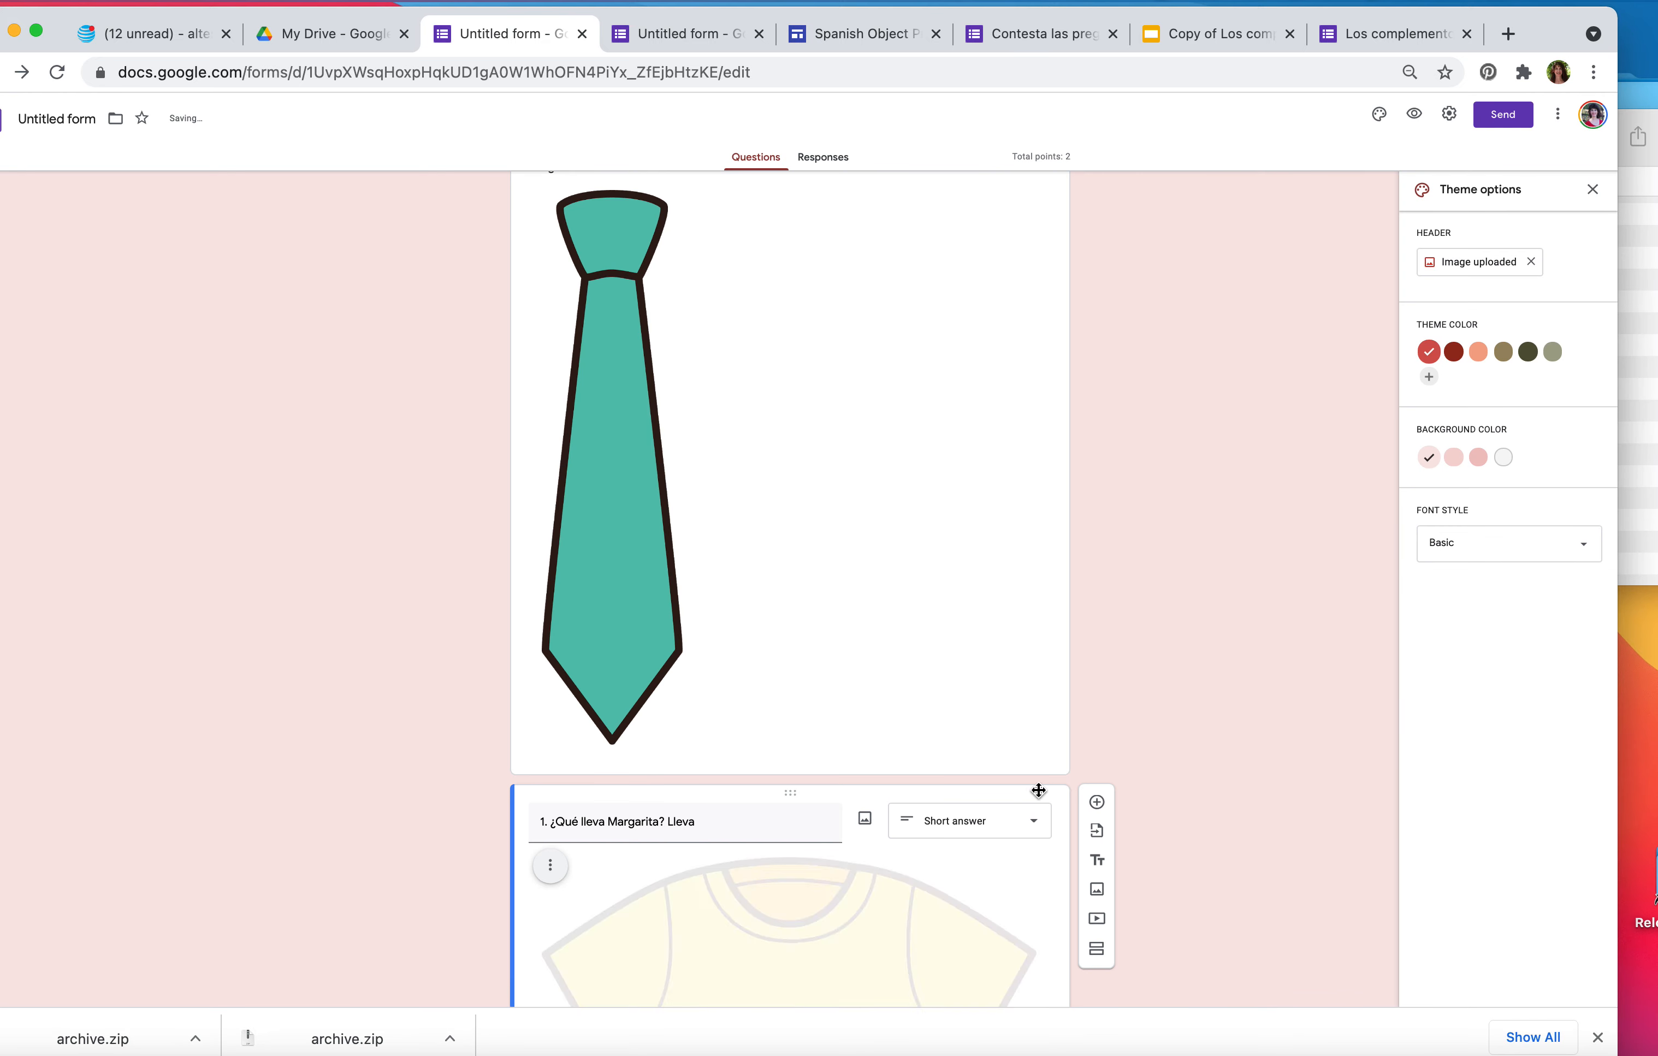
Shrink the yellow T-shirt image proportionally to about half its width.
scroll(1032, 786, "down", 5)
left_click(877, 785)
left_click_drag(1035, 912, 775, 613)
scroll(962, 692, "up", 3)
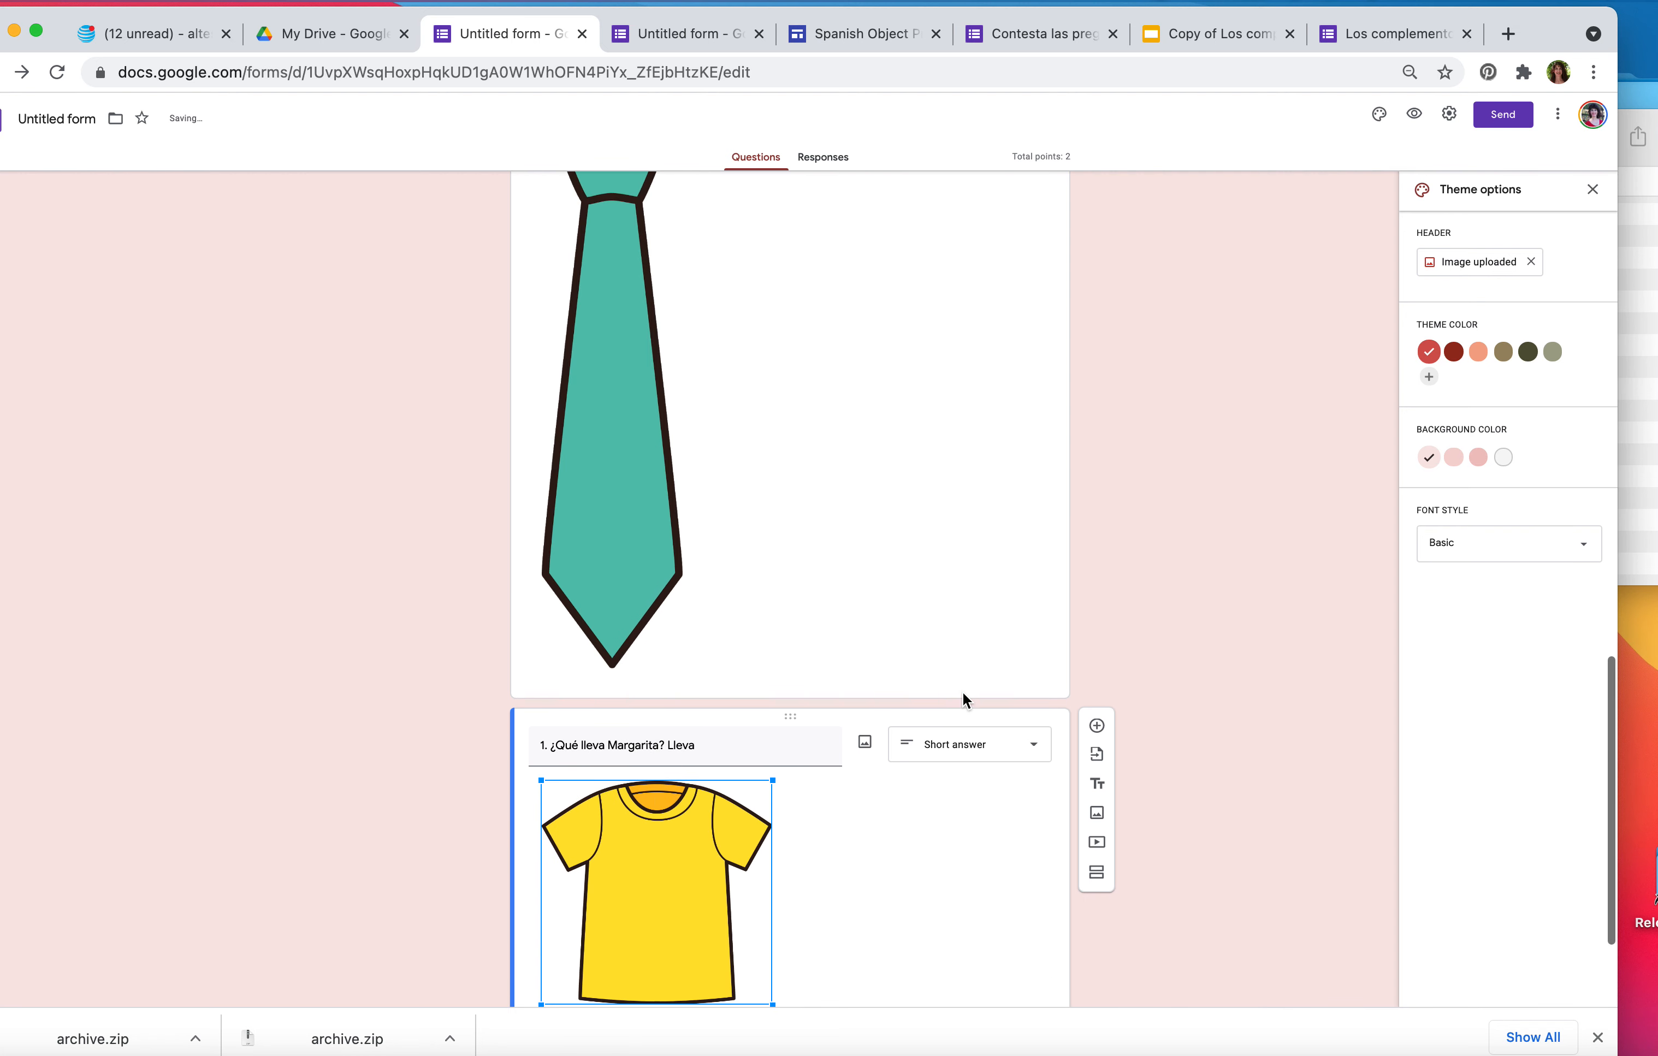
scroll(959, 697, "down", 3)
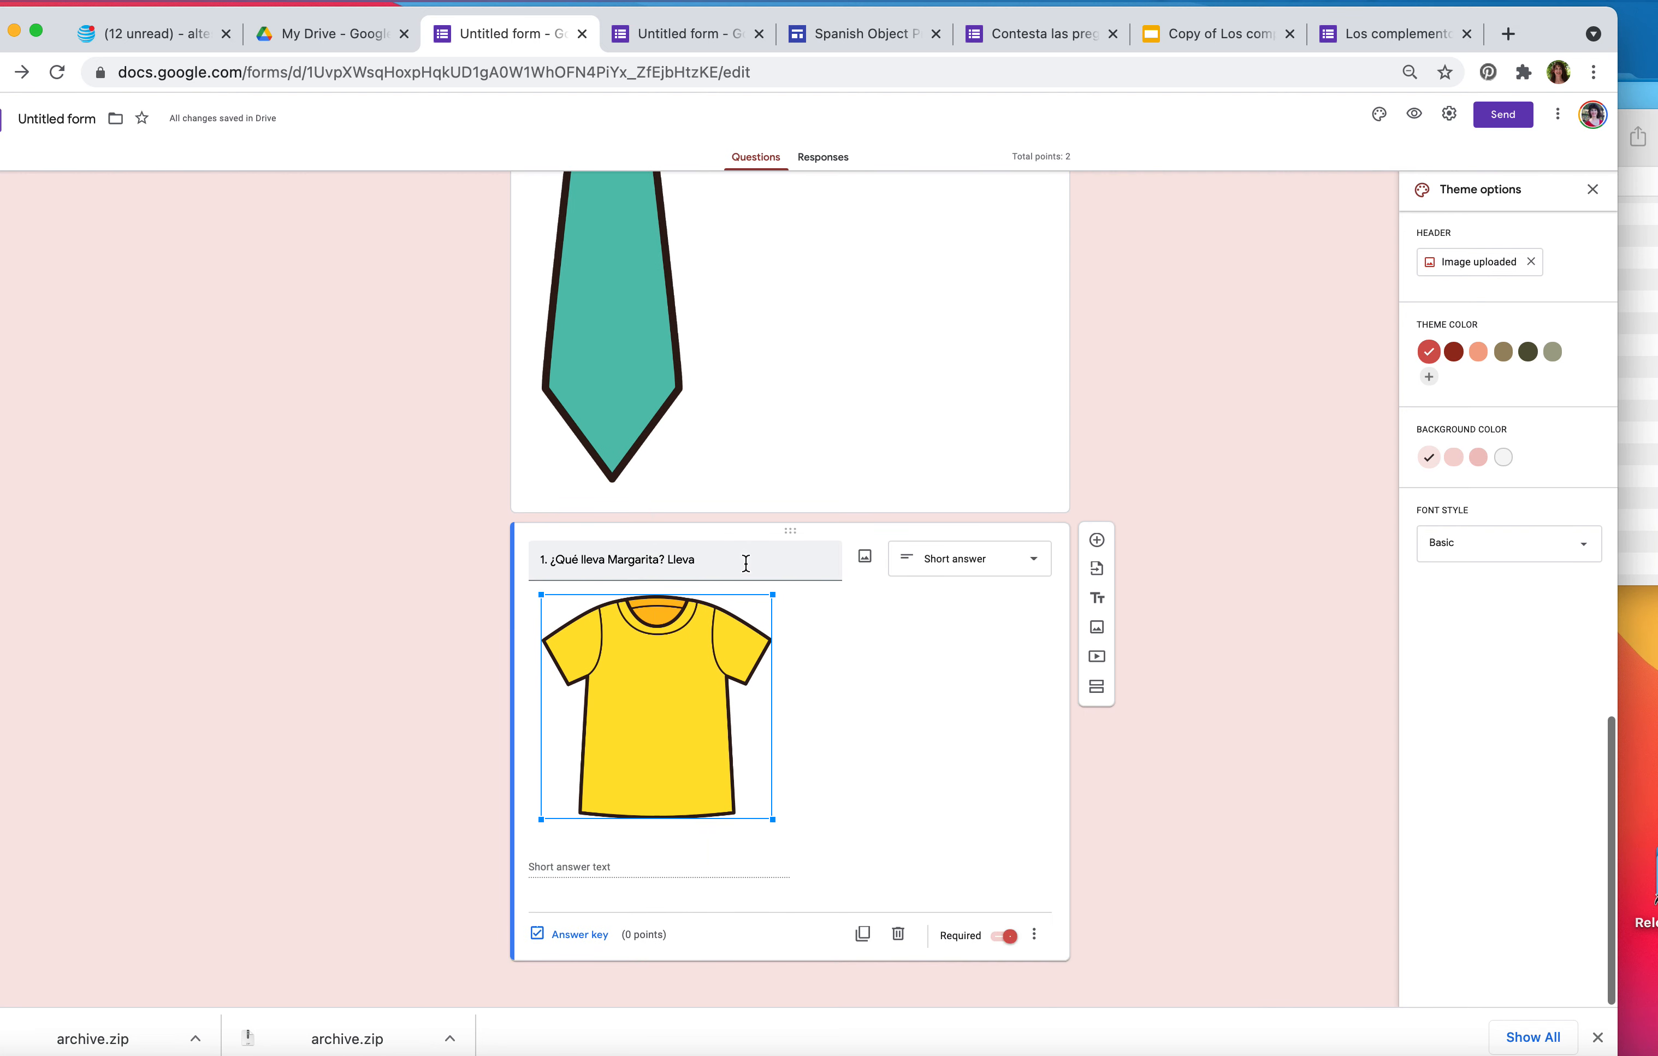
Complete the T-shirt question by adding "una ___________ amarilla." after "Lleva".
triple_click(724, 552)
left_click(724, 553)
type("una ___________ am")
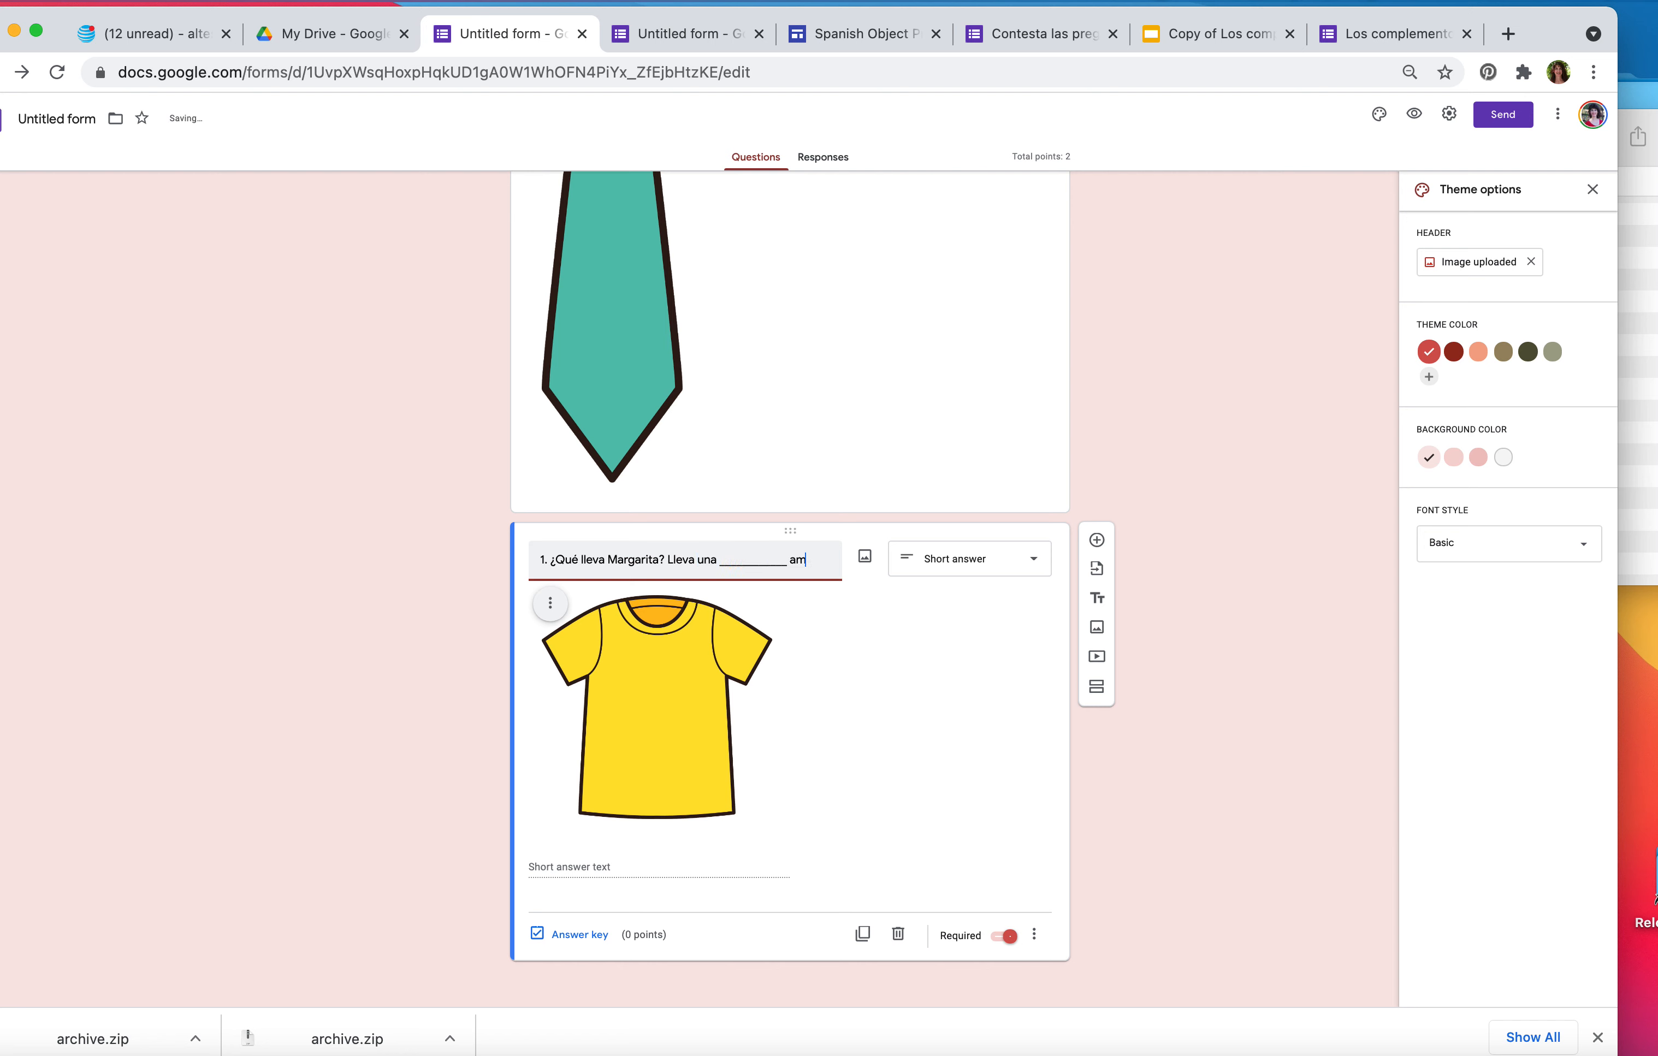
type("arilla.")
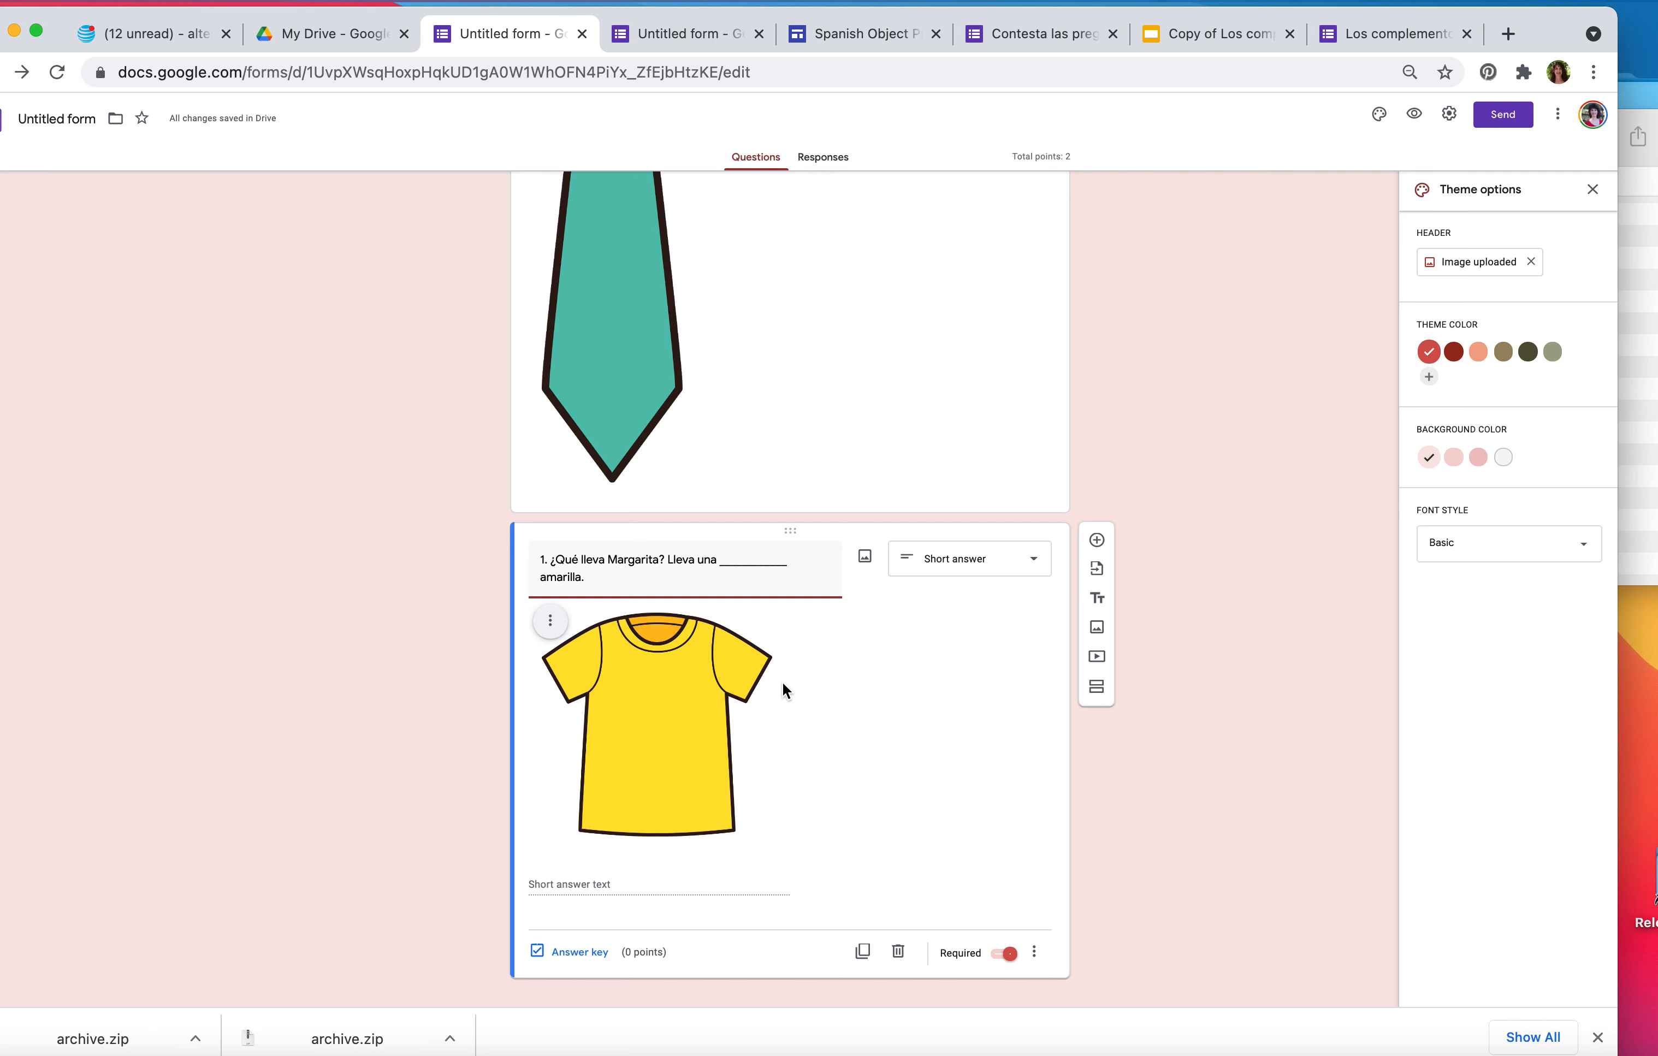
Add "camiseta" as the correct answer in the T-shirt question's answer key and make it worth 1 point.
left_click(576, 951)
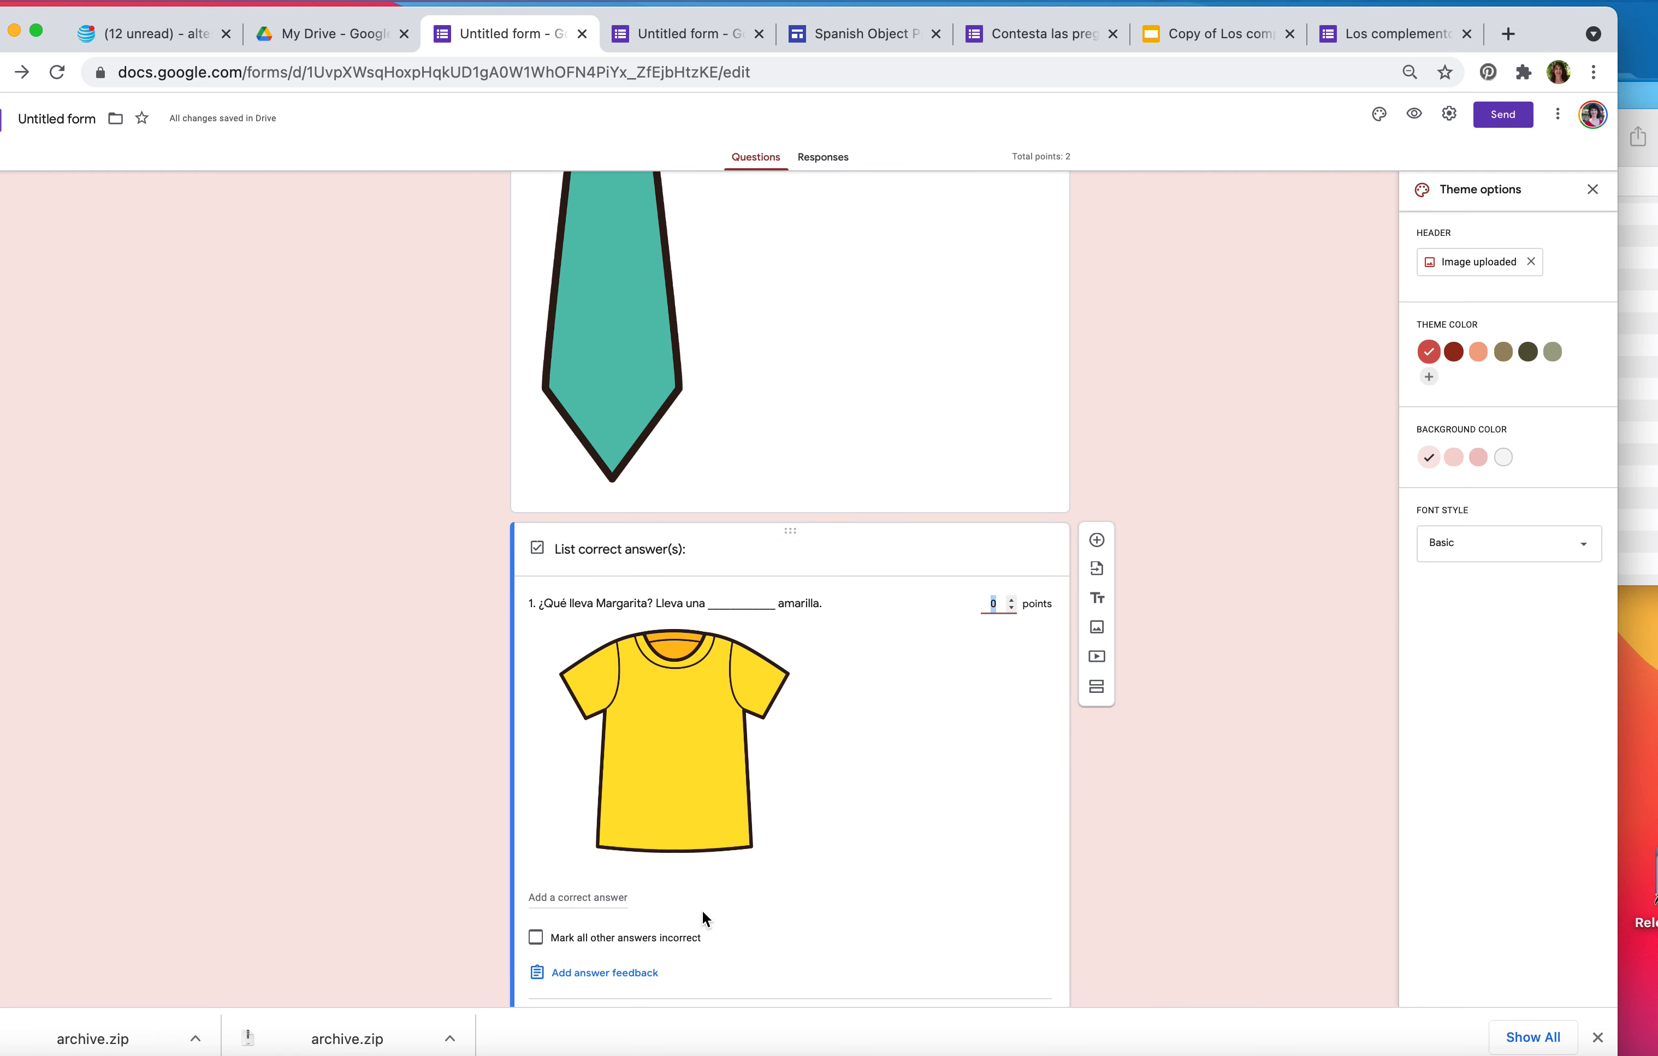
left_click(573, 897)
type("camiseta")
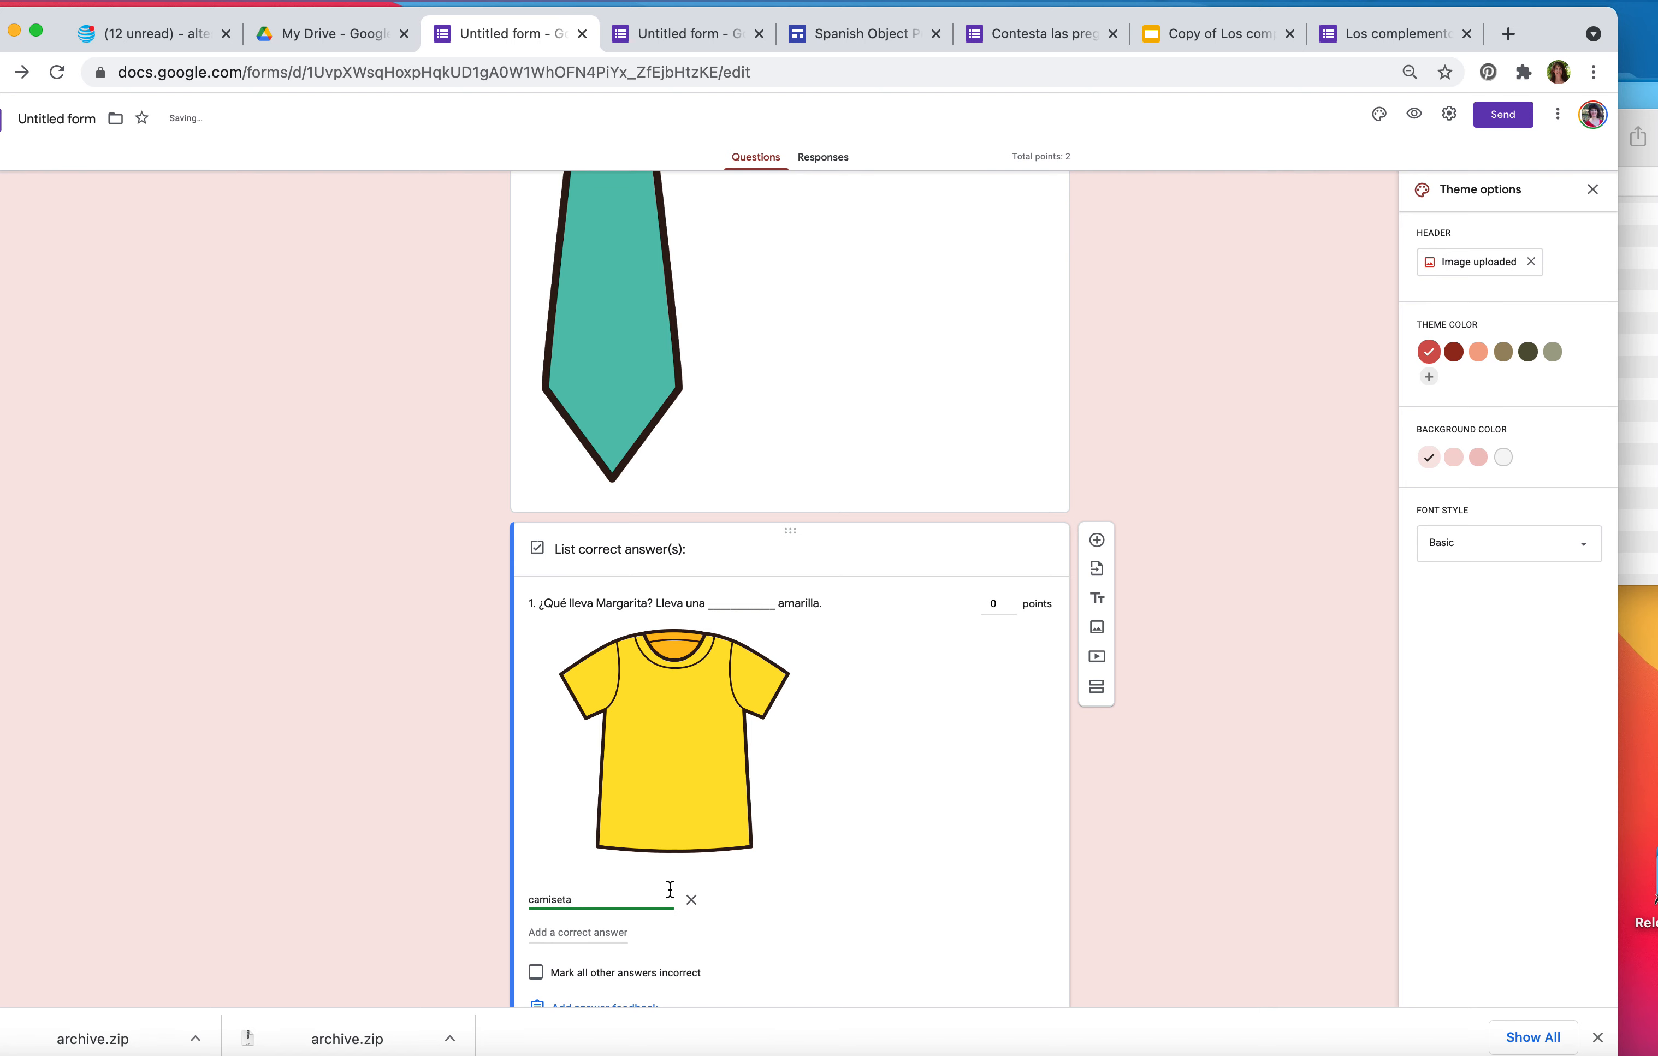
scroll(695, 896, "down", 3)
left_click(1012, 478)
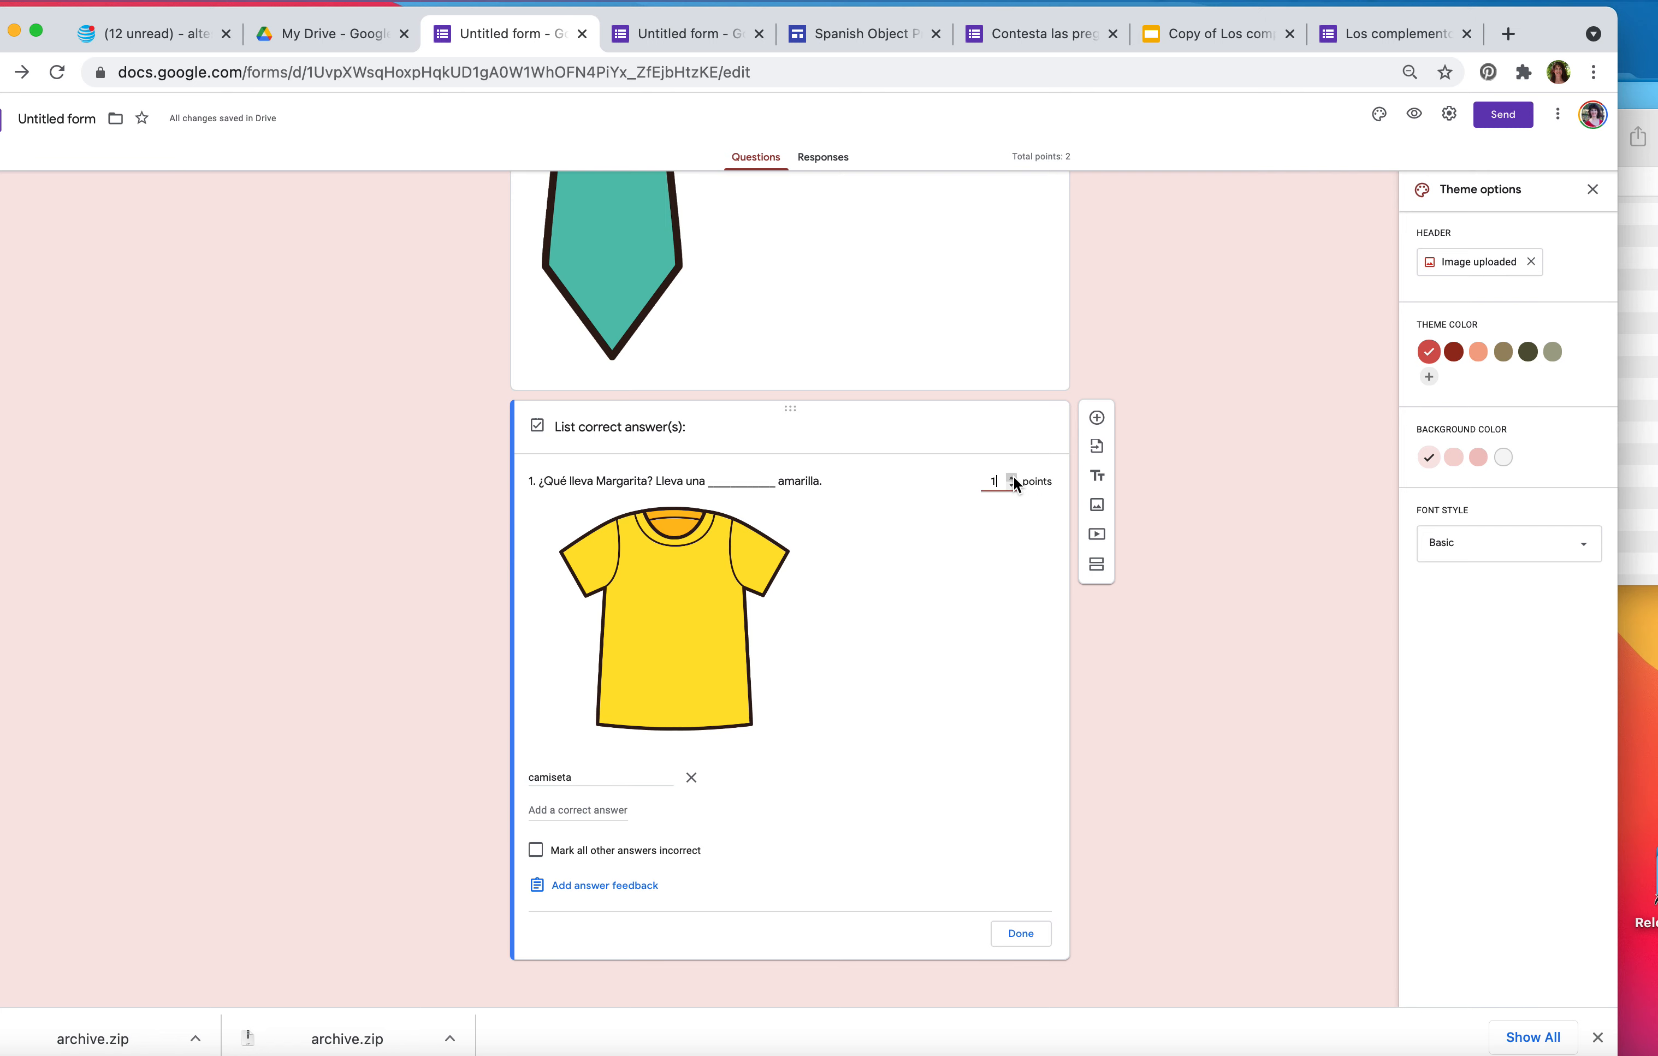
left_click(1029, 935)
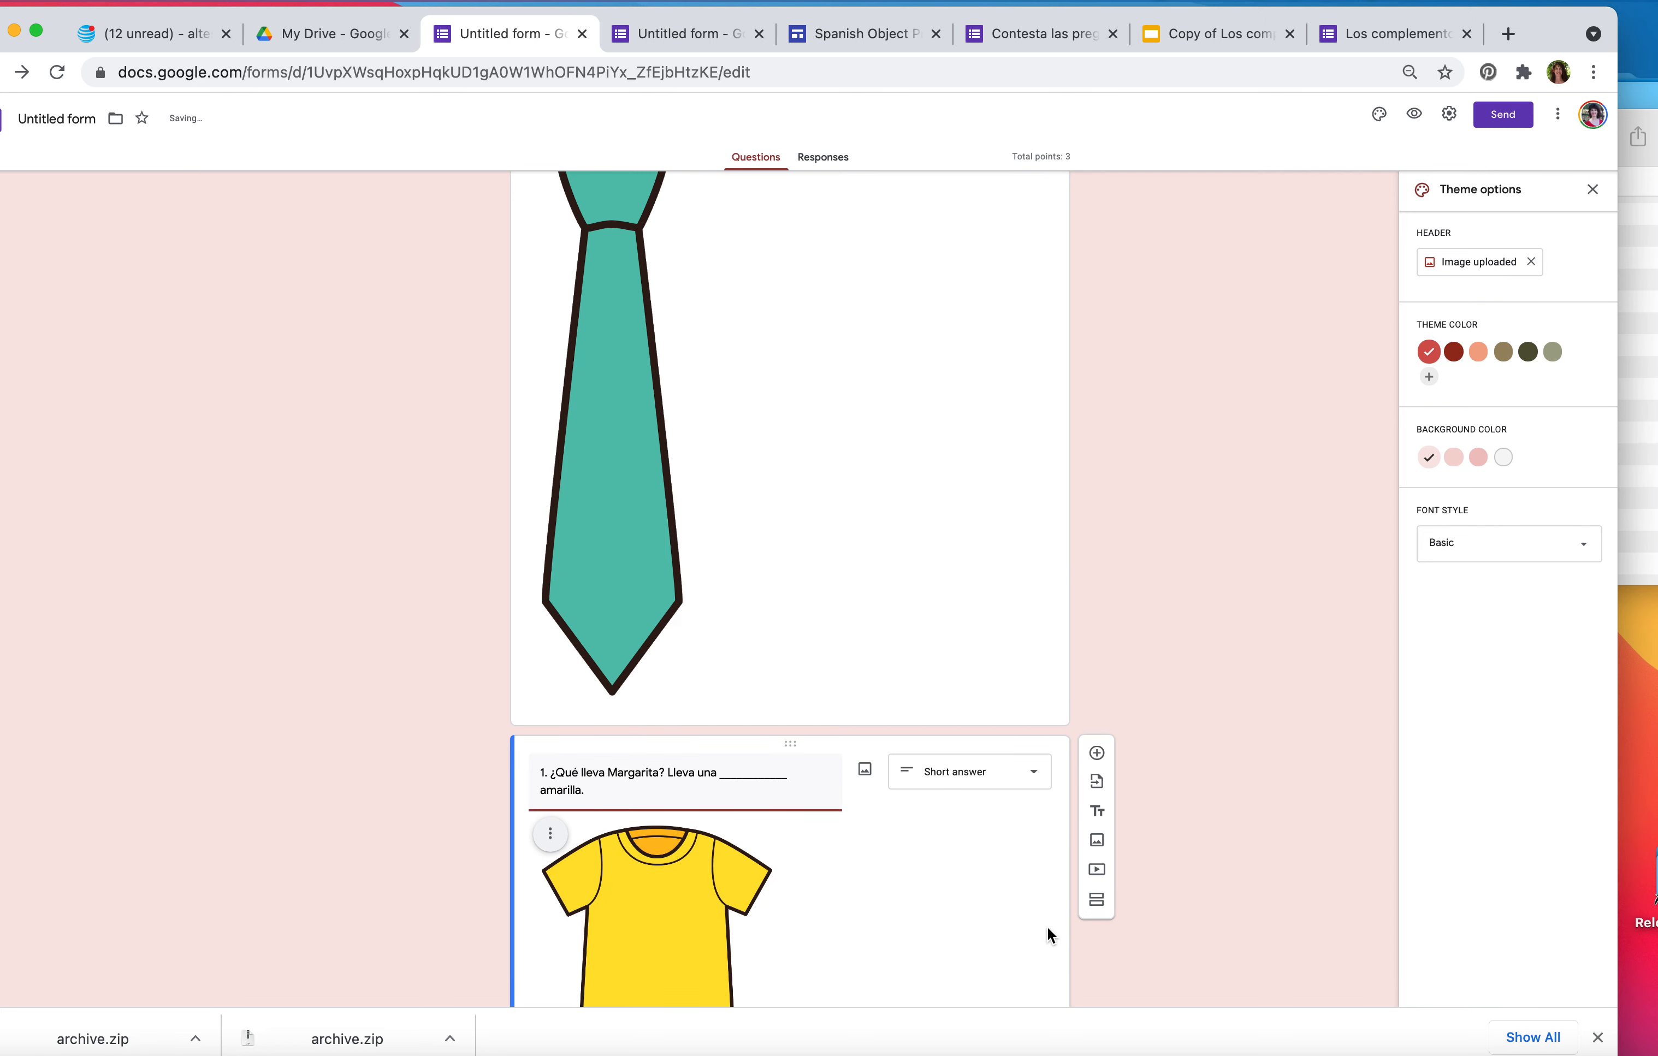
Review the whole form from the "La ropa" header to the short-answer question in section 2.
scroll(980, 912, "up", 20)
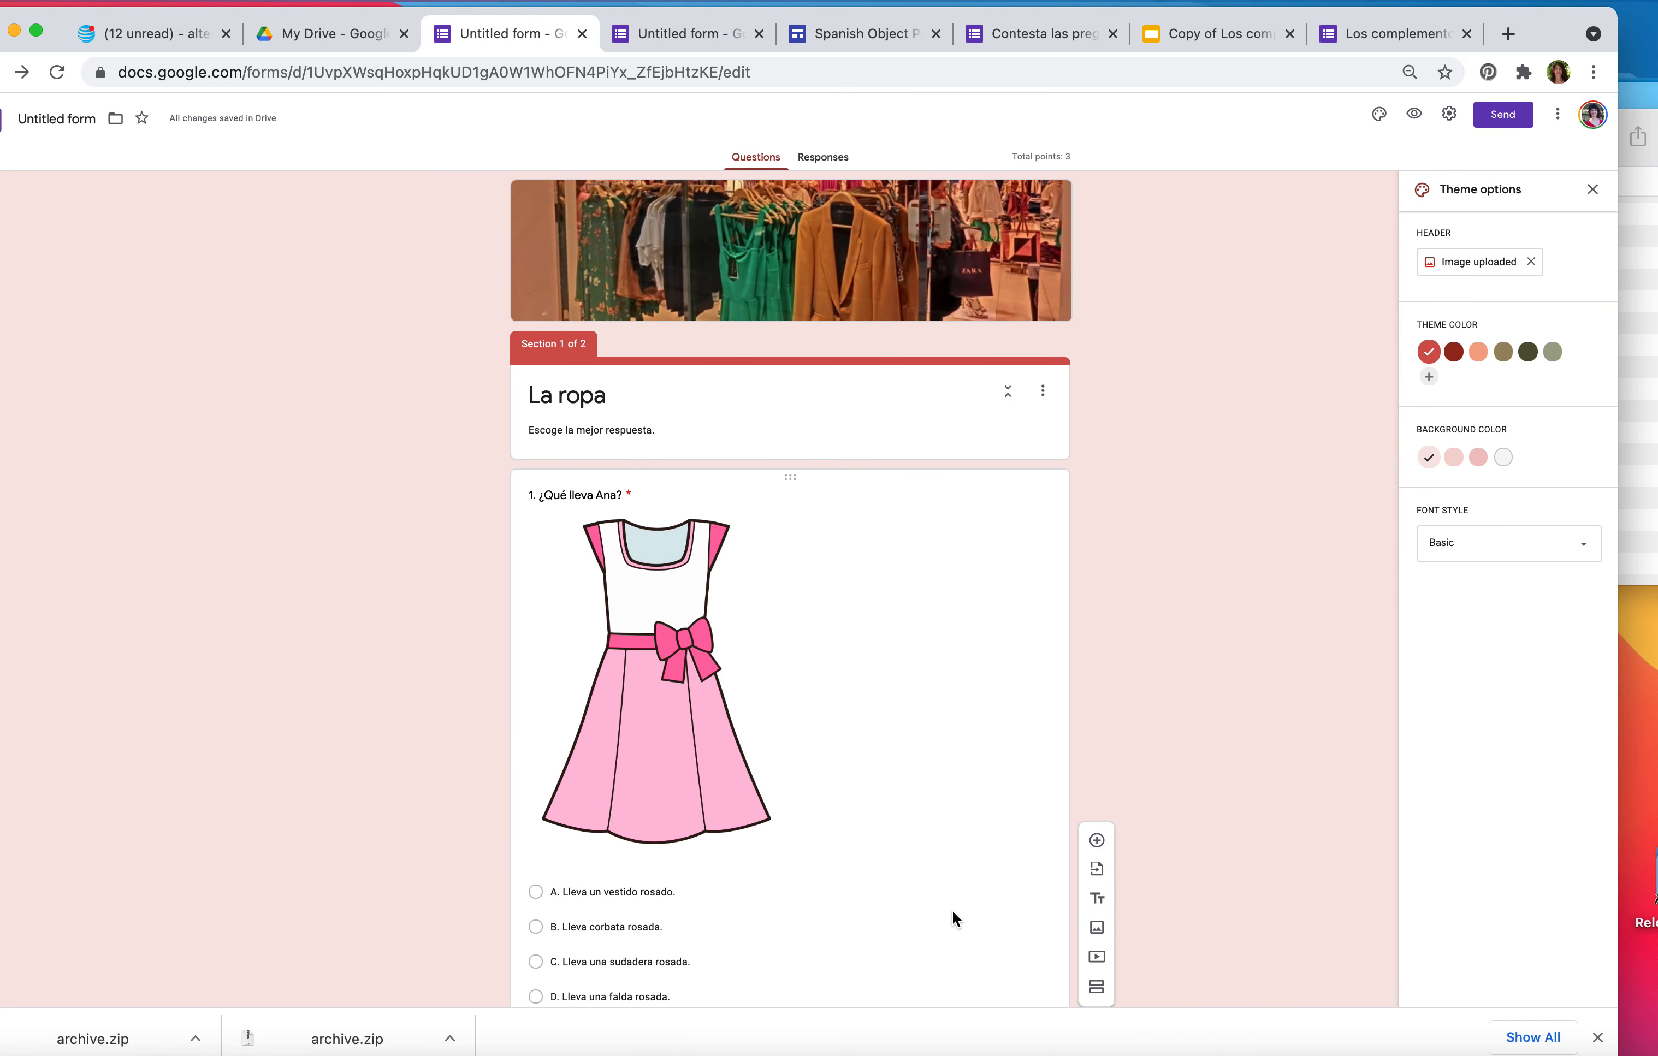
scroll(954, 914, "down", 20)
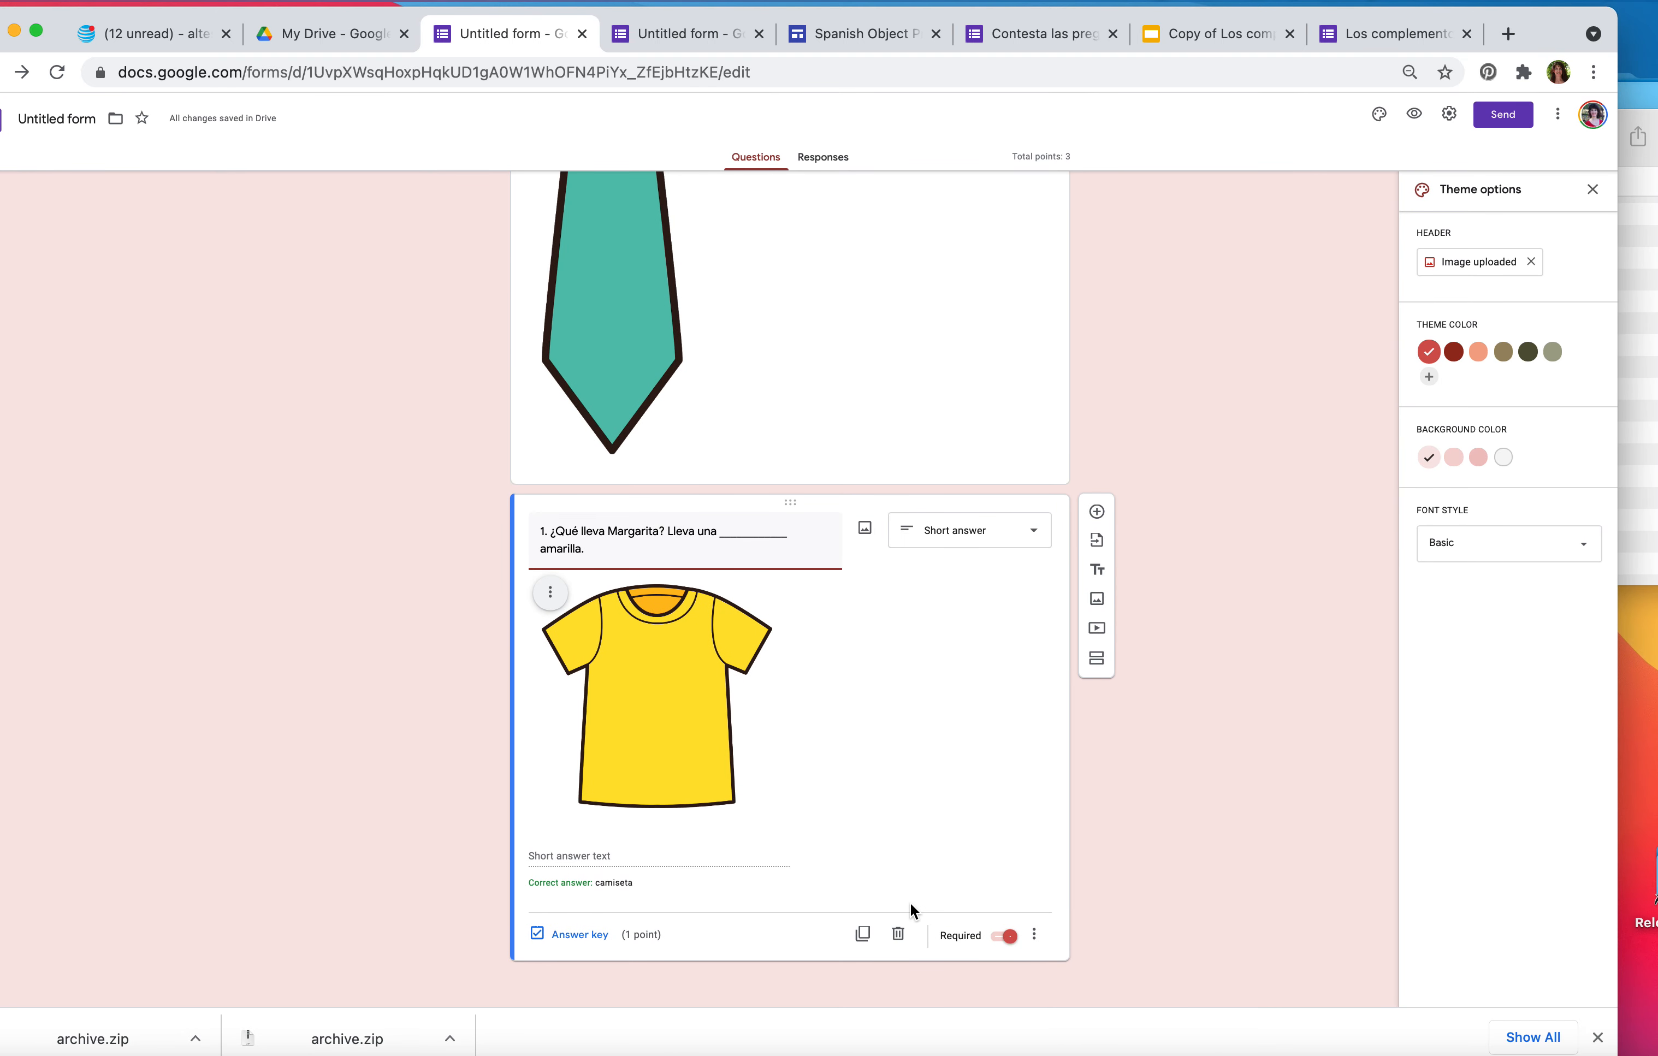
scroll(882, 892, "up", 20)
scroll(882, 892, "down", 20)
scroll(883, 894, "down", 5)
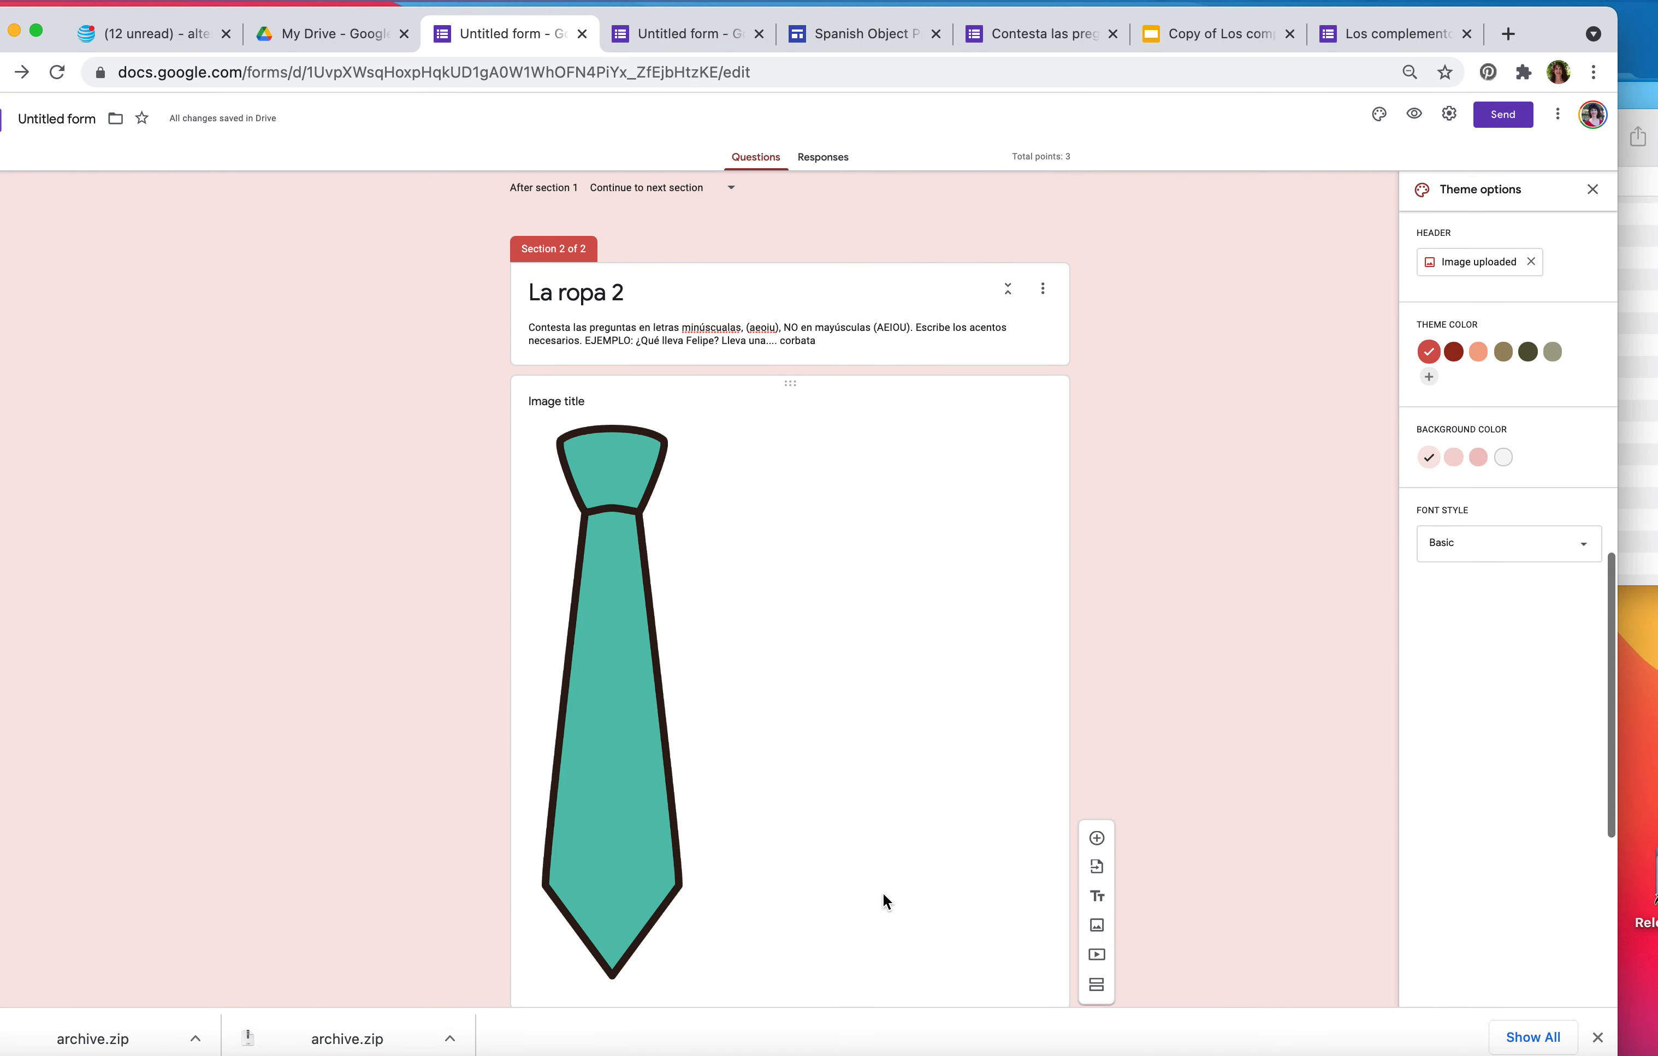
scroll(883, 894, "down", 8)
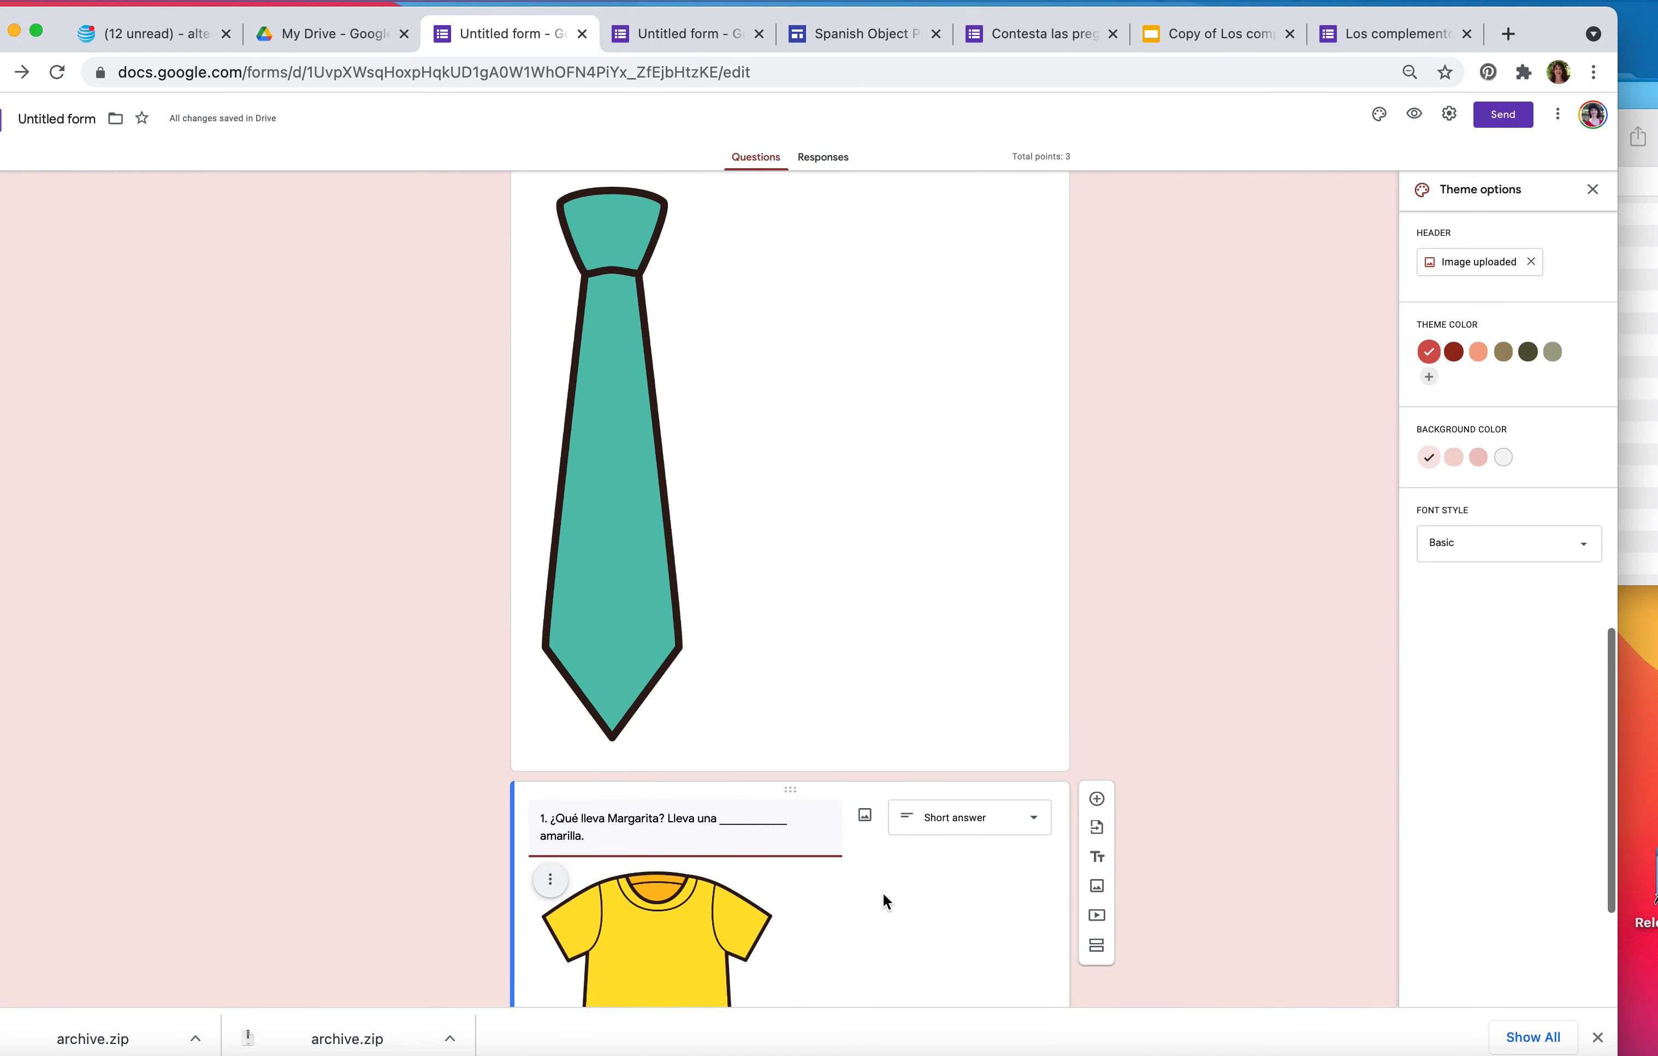